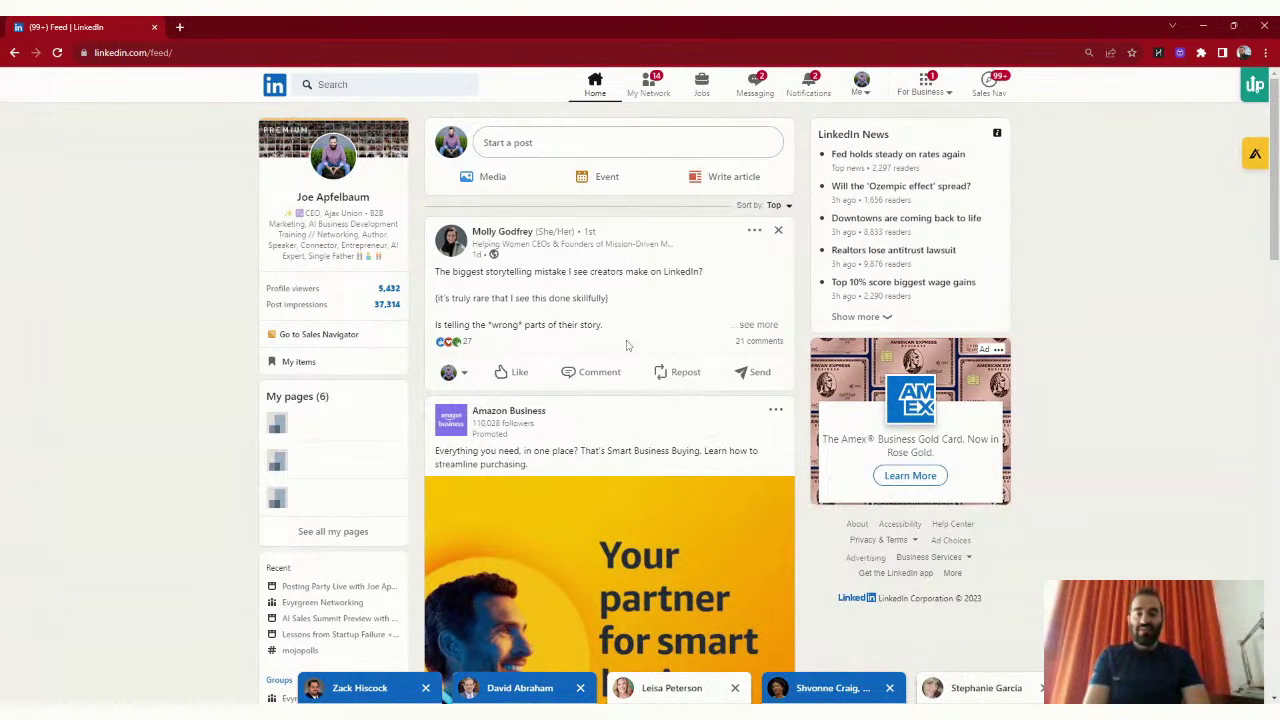
# React with Love to the post about the biggest storytelling mistake and open the evyAI comment generator for it.
pyautogui.moveTo(509, 371)
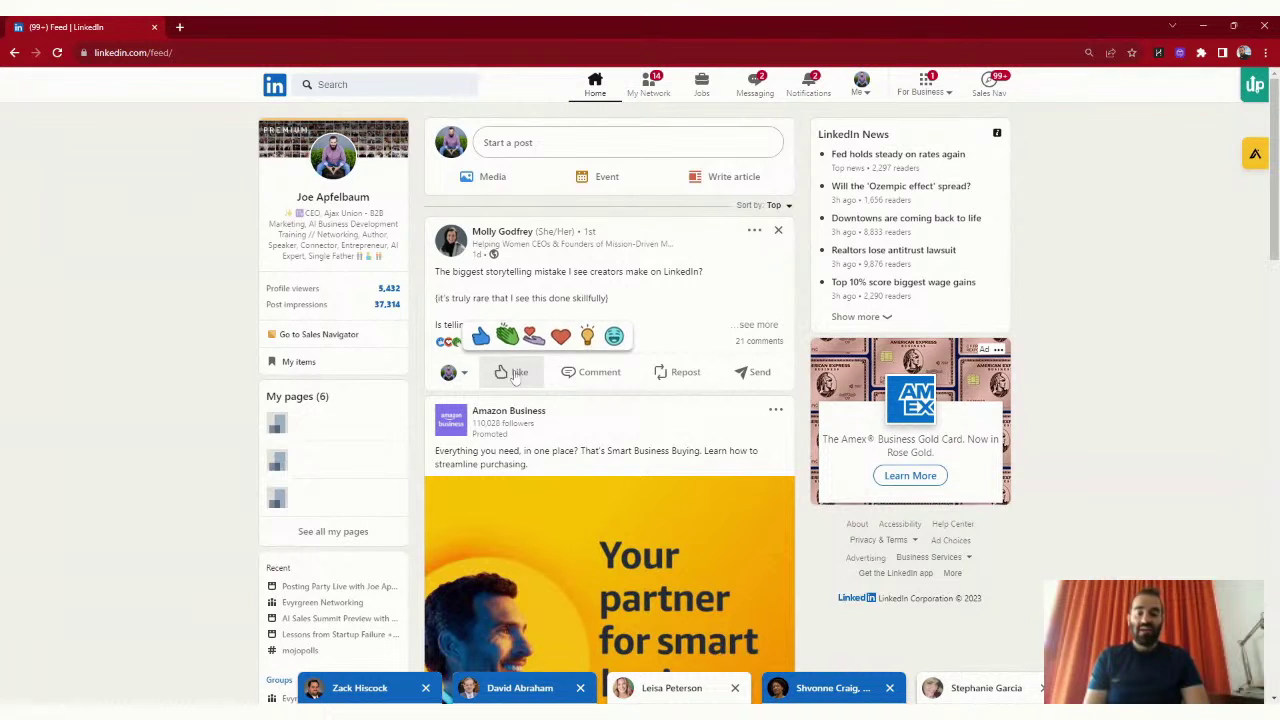
pyautogui.click(560, 334)
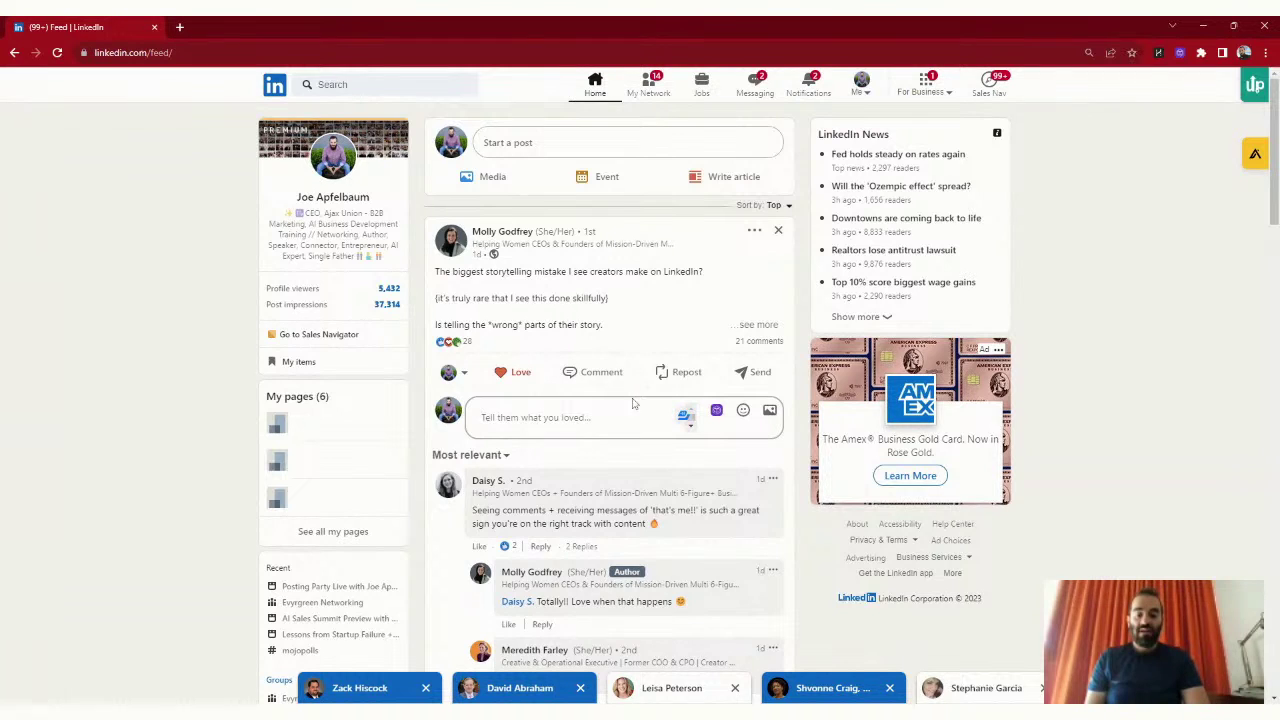
pyautogui.click(716, 412)
pyautogui.click(716, 412)
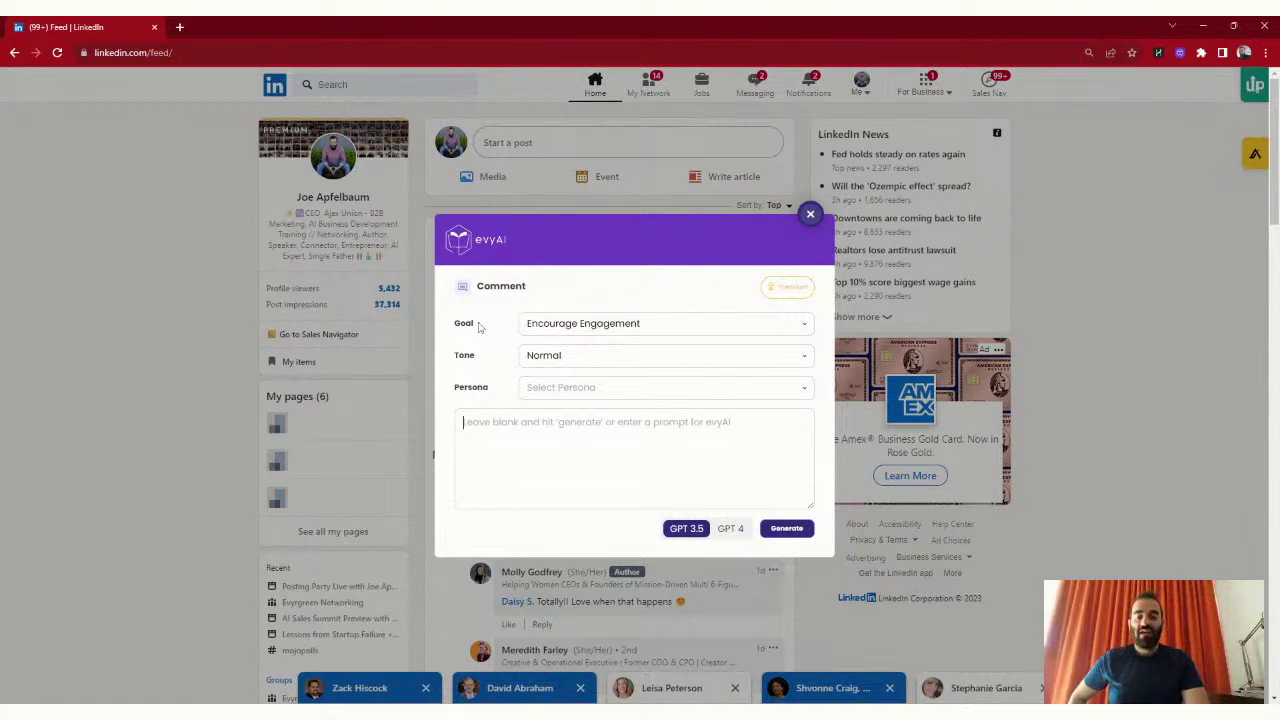
# Set the comment goal to Provide Value, the tone to Friendly, and the persona to the account owner's own version 2.
pyautogui.click(574, 323)
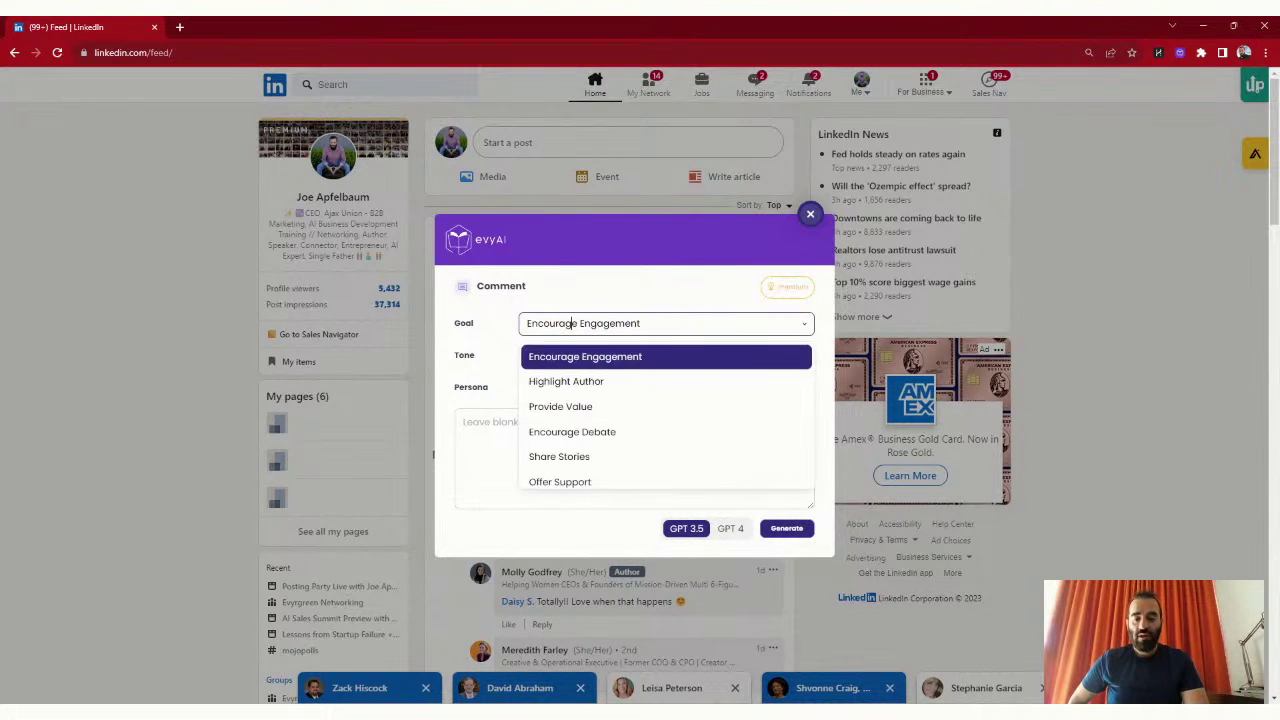
pyautogui.click(545, 406)
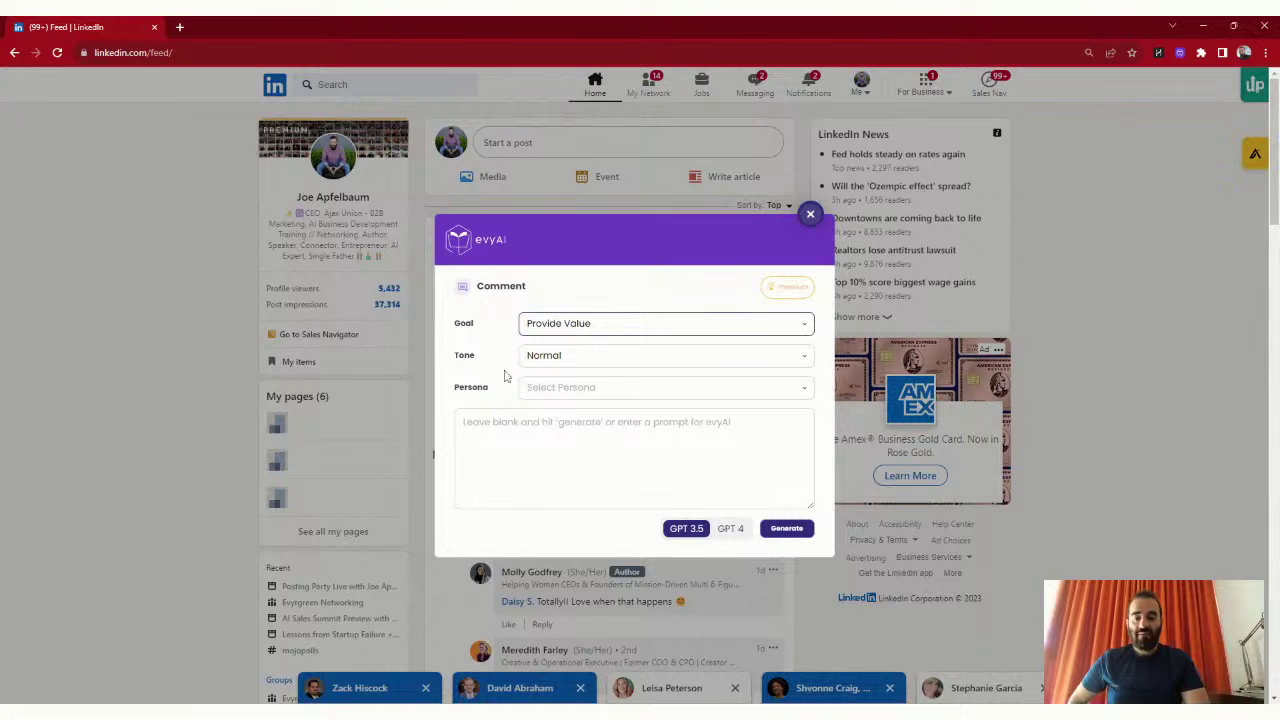
pyautogui.click(600, 355)
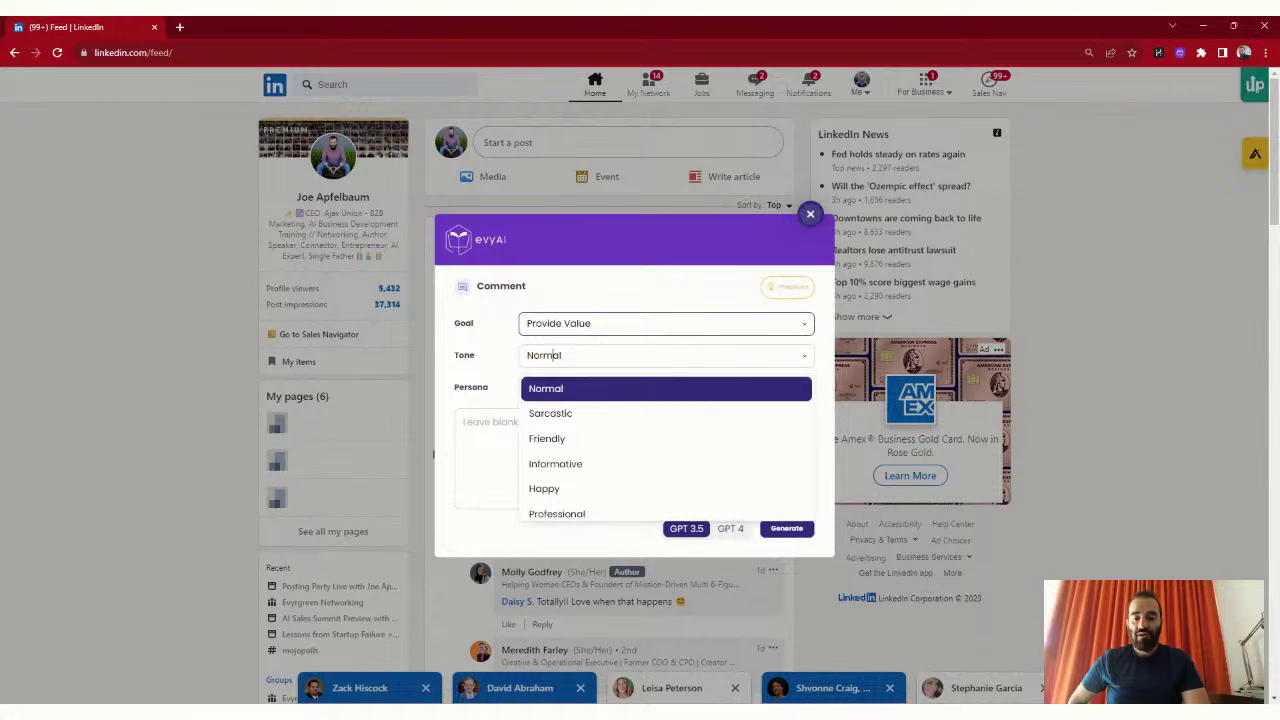
pyautogui.click(547, 437)
pyautogui.click(600, 387)
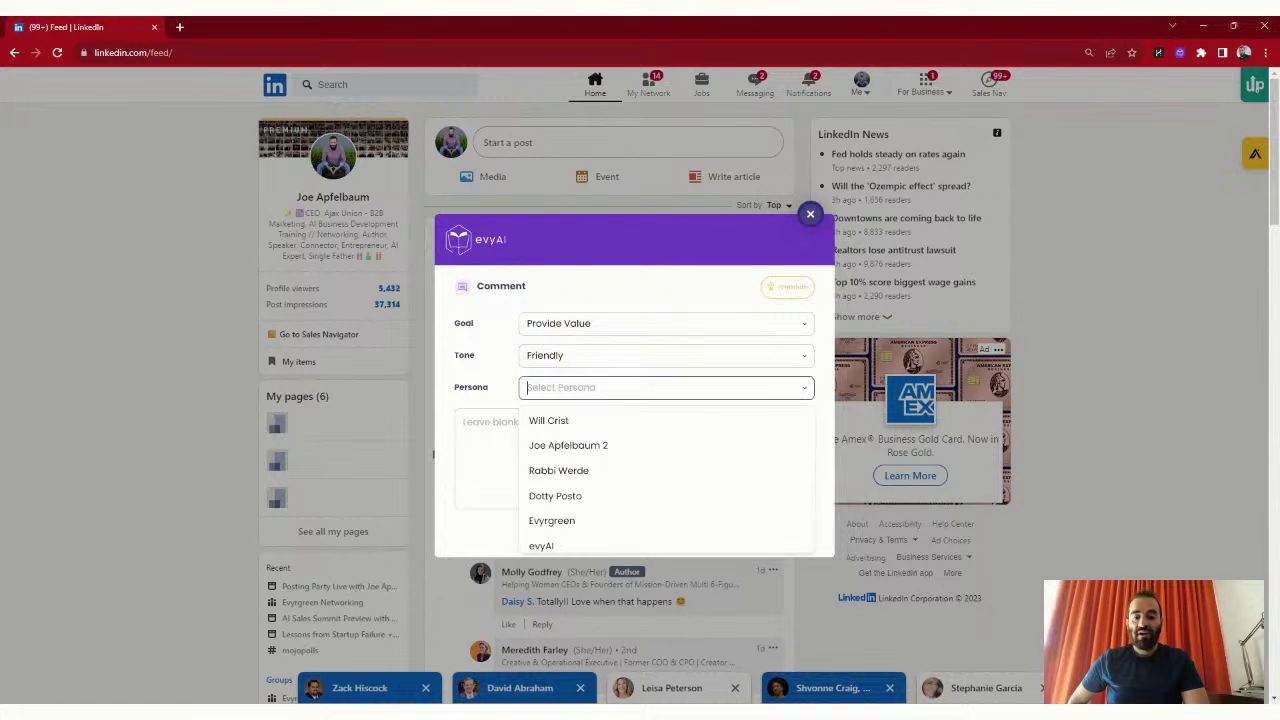
pyautogui.click(569, 445)
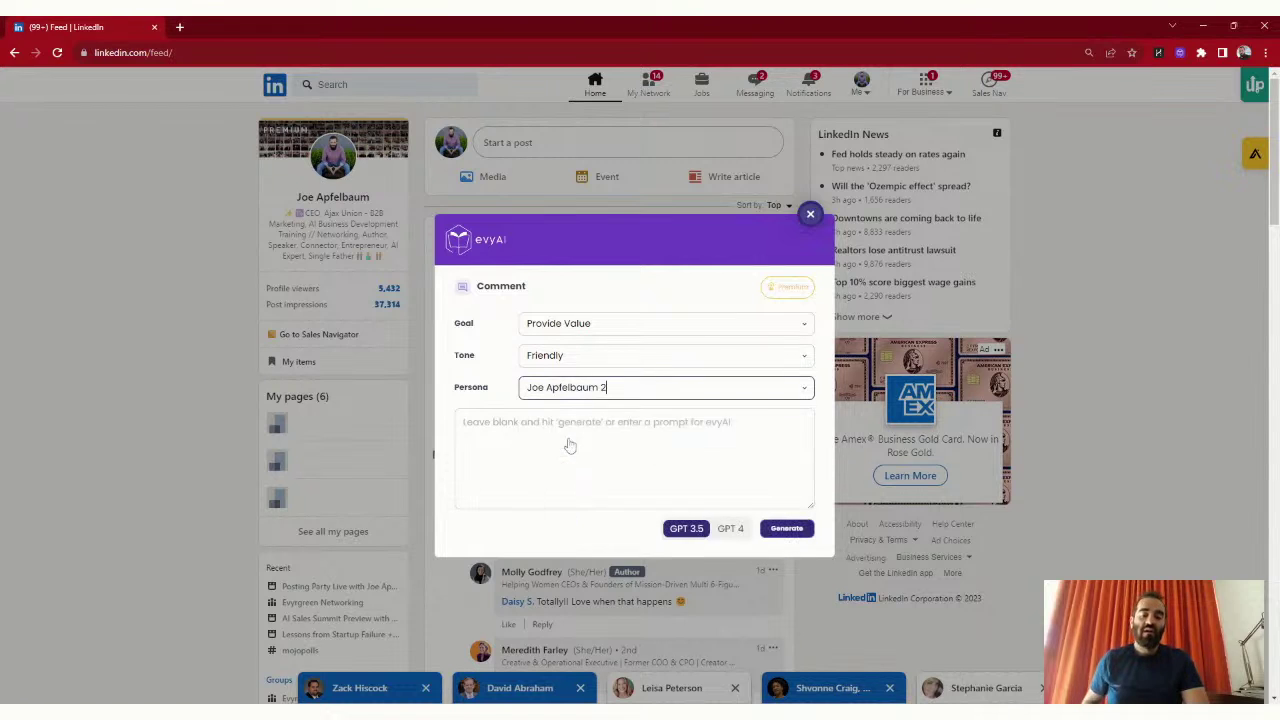
# Generate the comment with GPT 4 using the prompt "Keep the comment under 30 words".
pyautogui.click(463, 422)
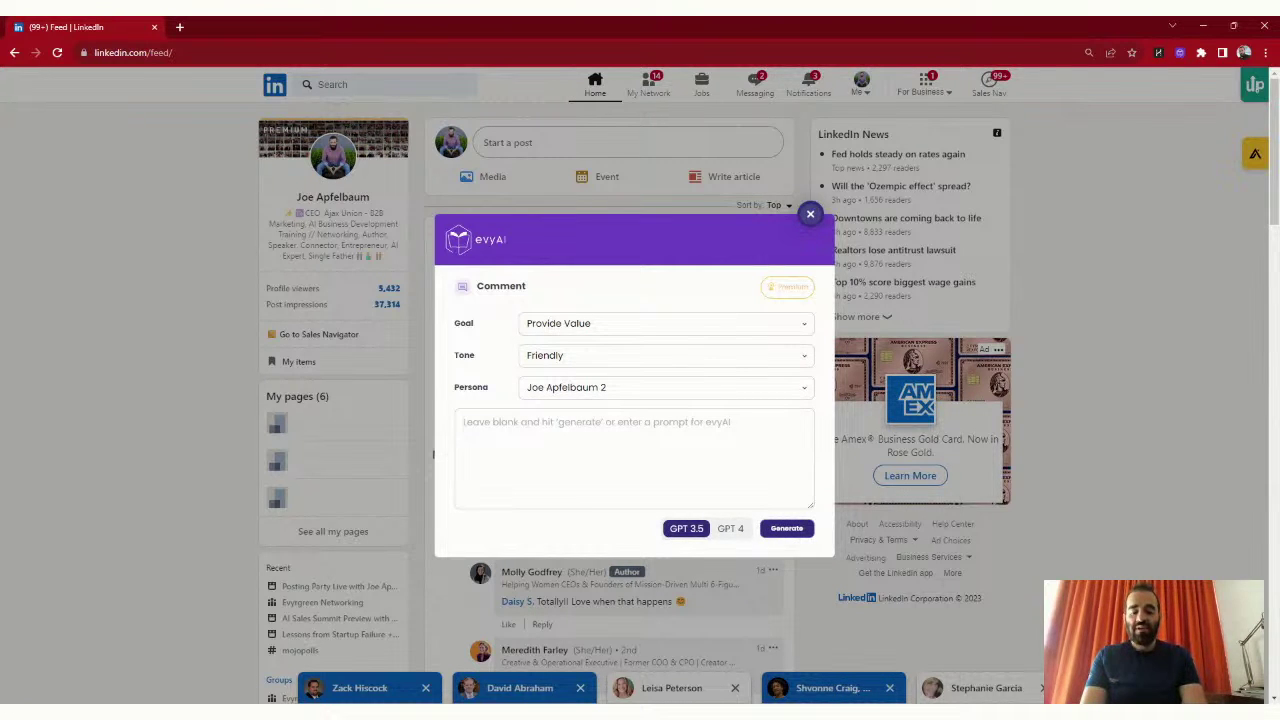
pyautogui.write('Keep the comment under 30 words')
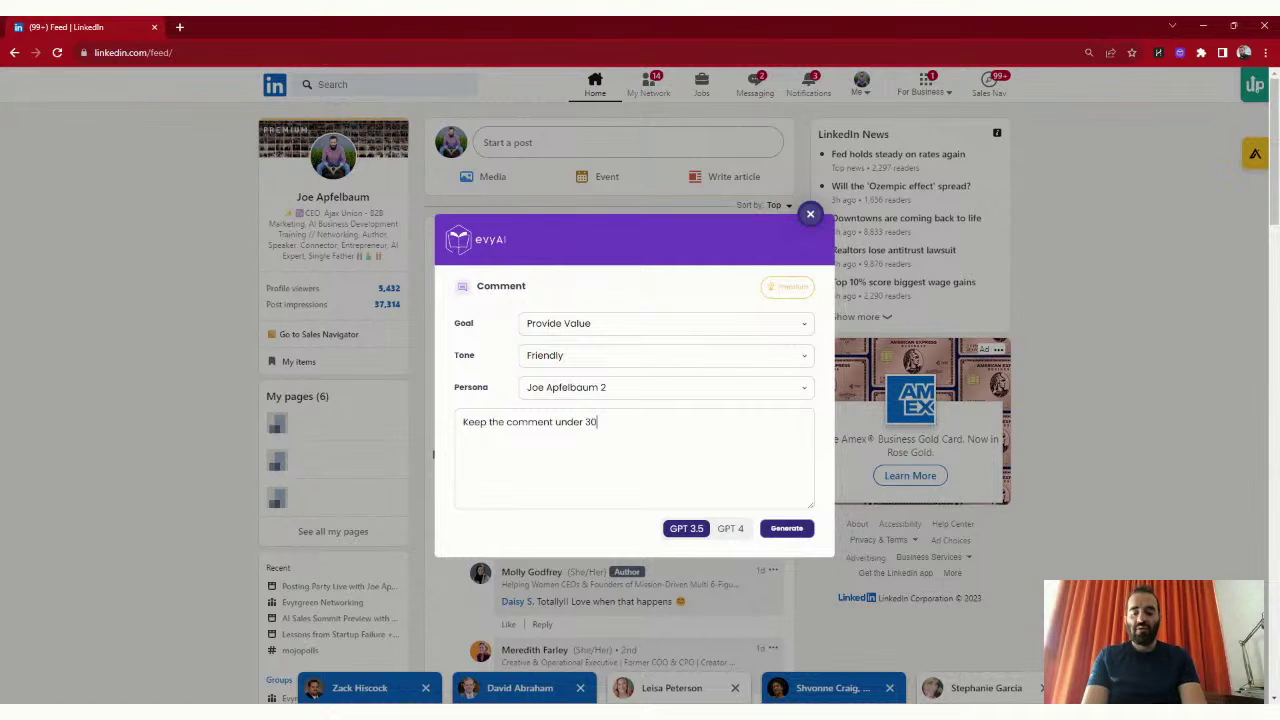
pyautogui.click(733, 535)
pyautogui.click(787, 533)
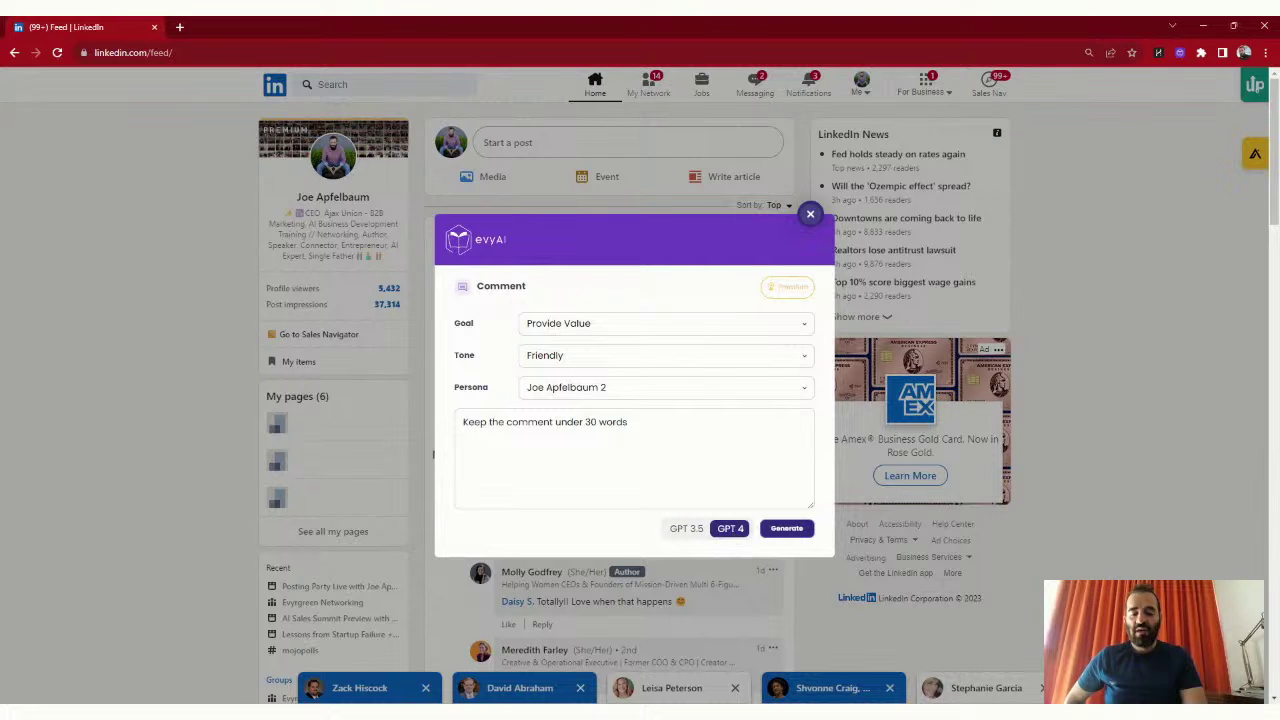
pyautogui.click(788, 530)
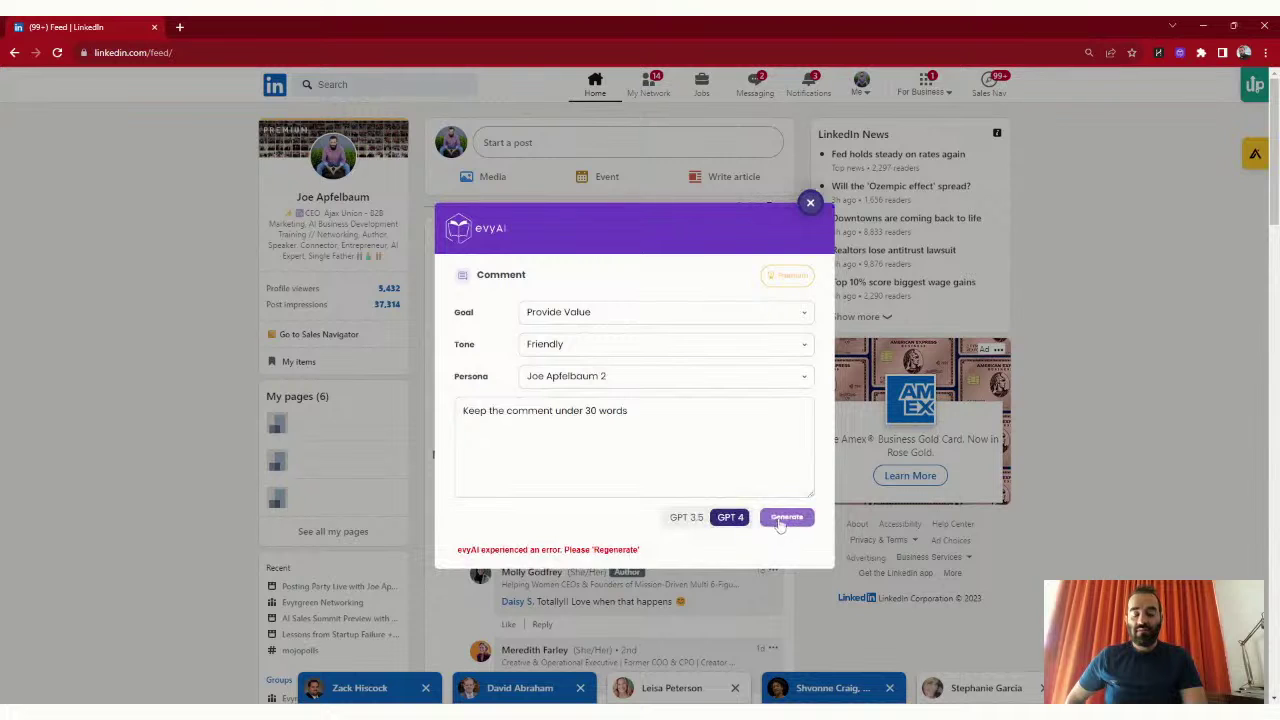
pyautogui.click(782, 522)
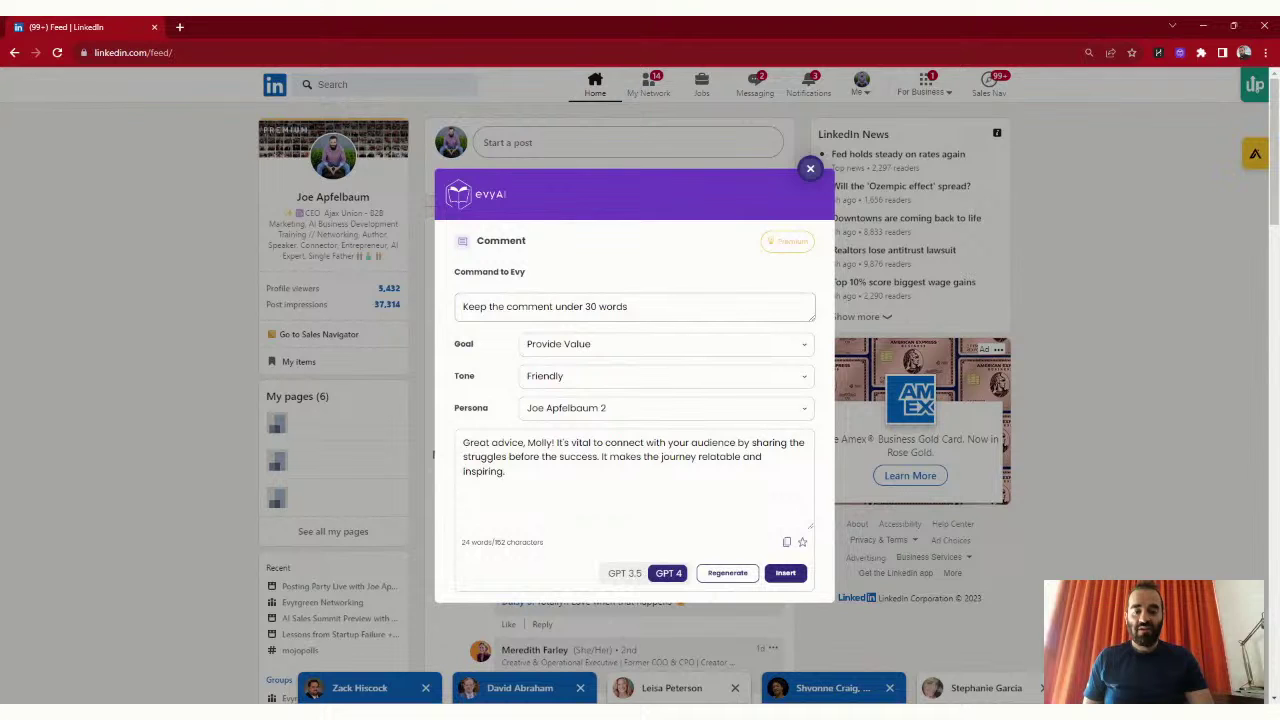
# Insert the generated comment, turn the author's first name into a mention of their profile, and post it.
pyautogui.click(785, 572)
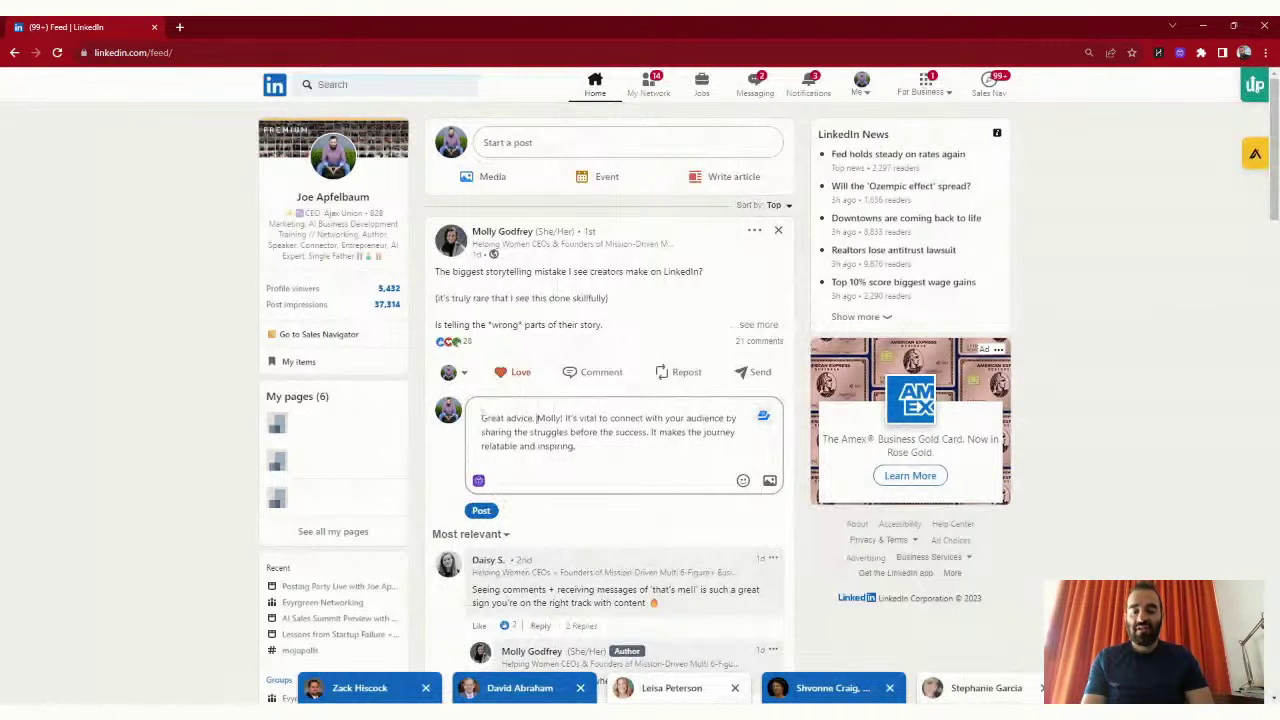
pyautogui.click(538, 418)
pyautogui.write('@')
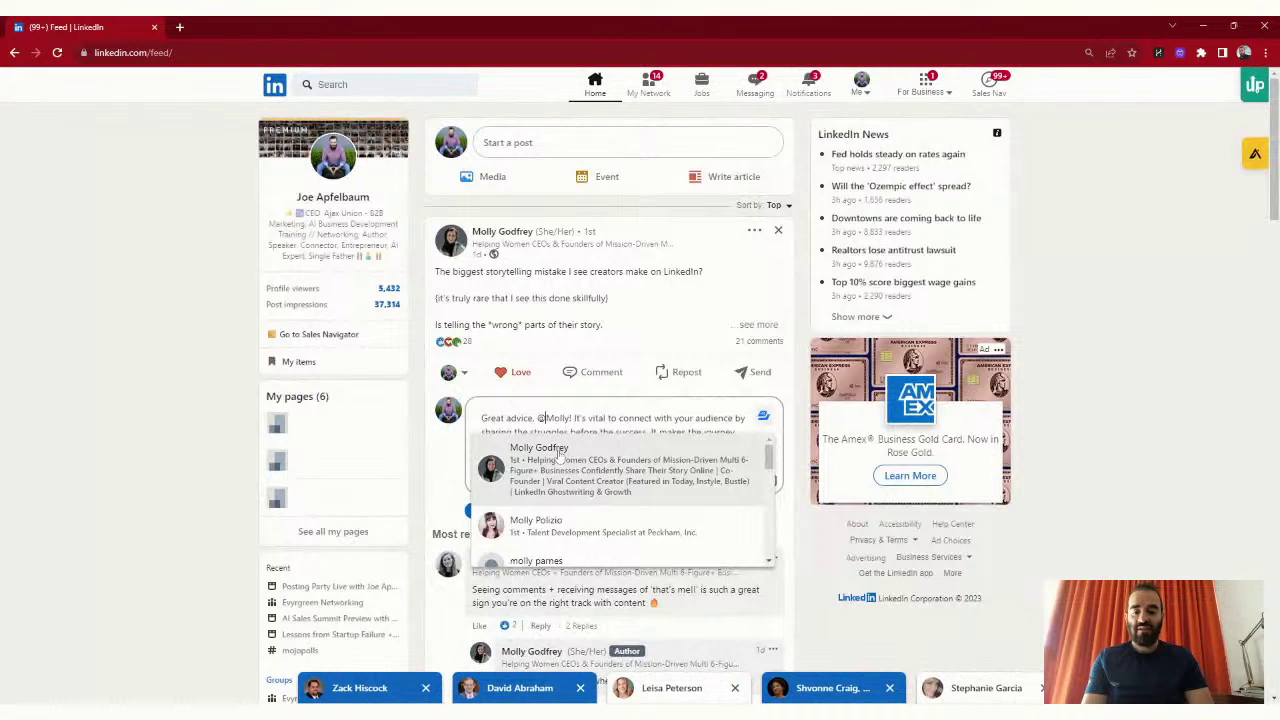
pyautogui.click(559, 452)
pyautogui.click(485, 510)
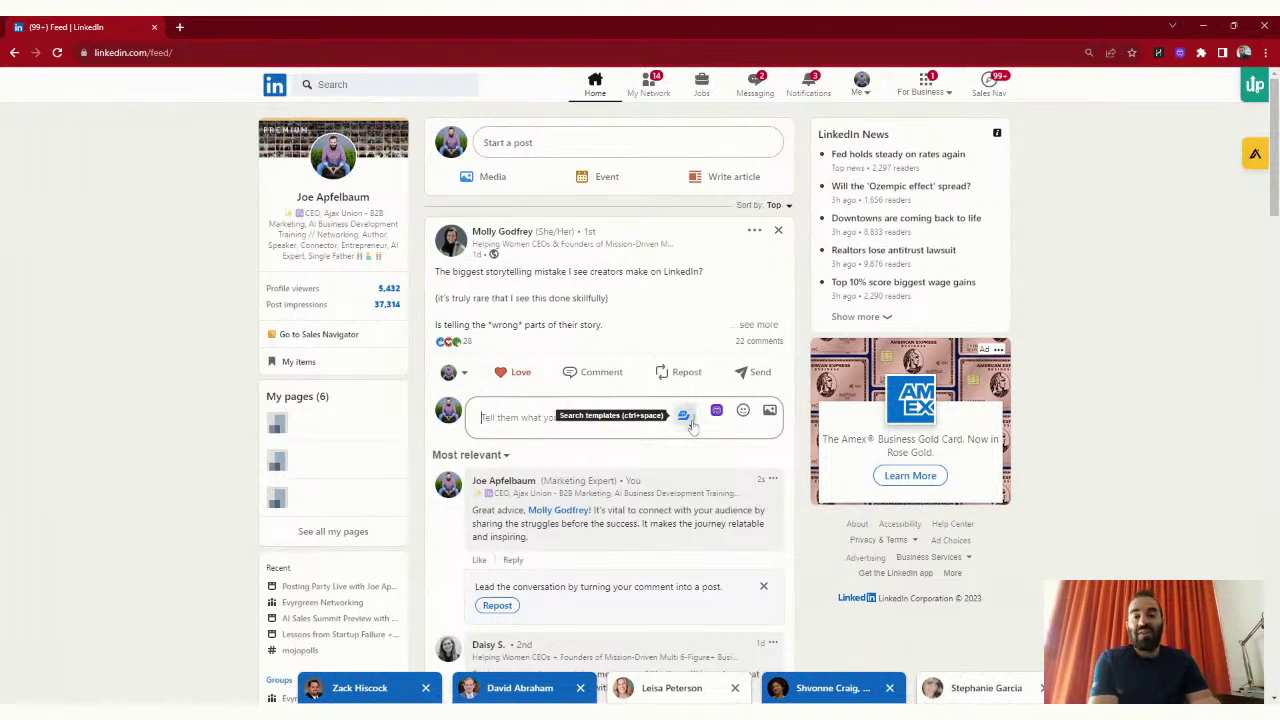
# Generate an evyAI comment for the "How to JV Without It Feeling Salesy" post with the prompt left blank.
pyautogui.scroll(-3, 660, 485)
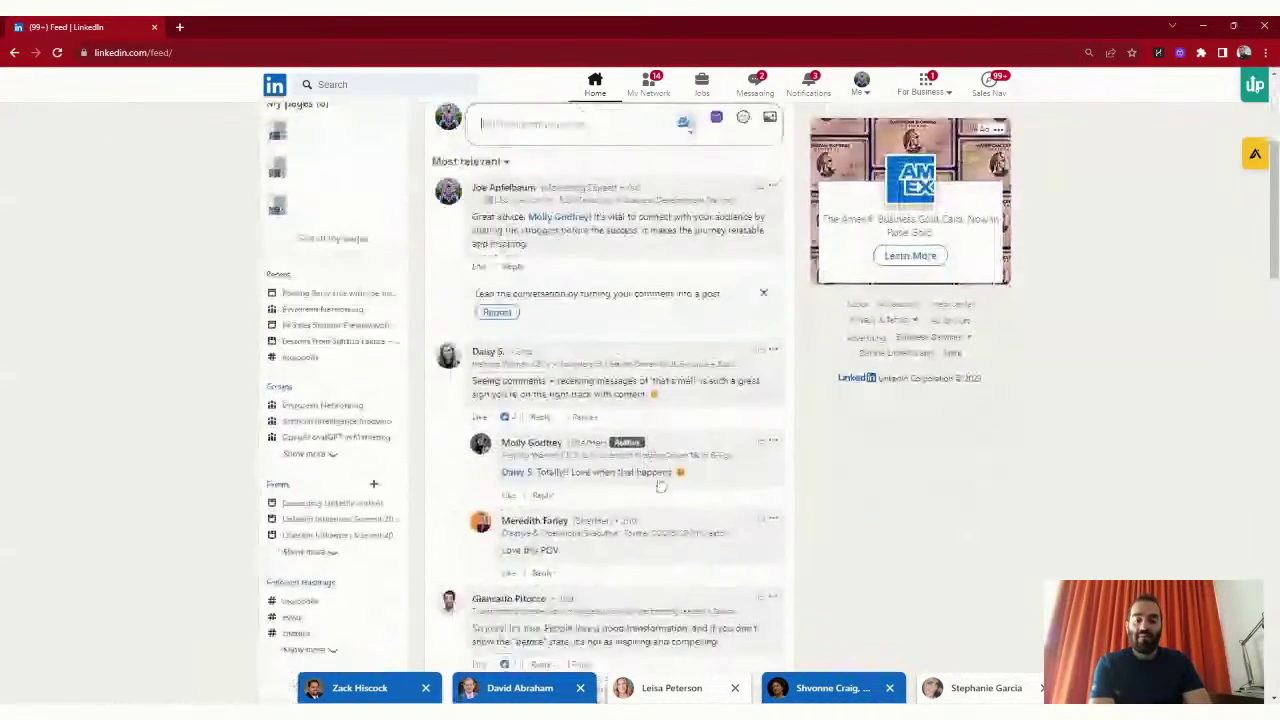
pyautogui.scroll(-12, 660, 485)
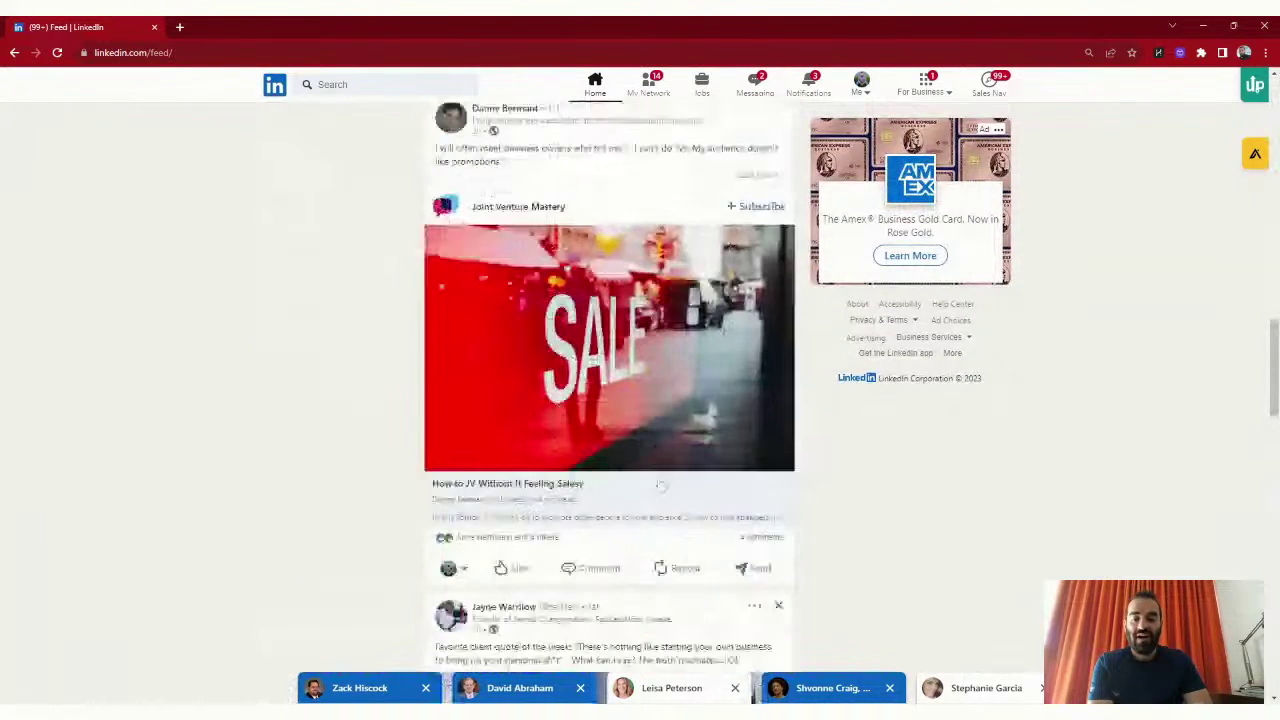
pyautogui.click(628, 532)
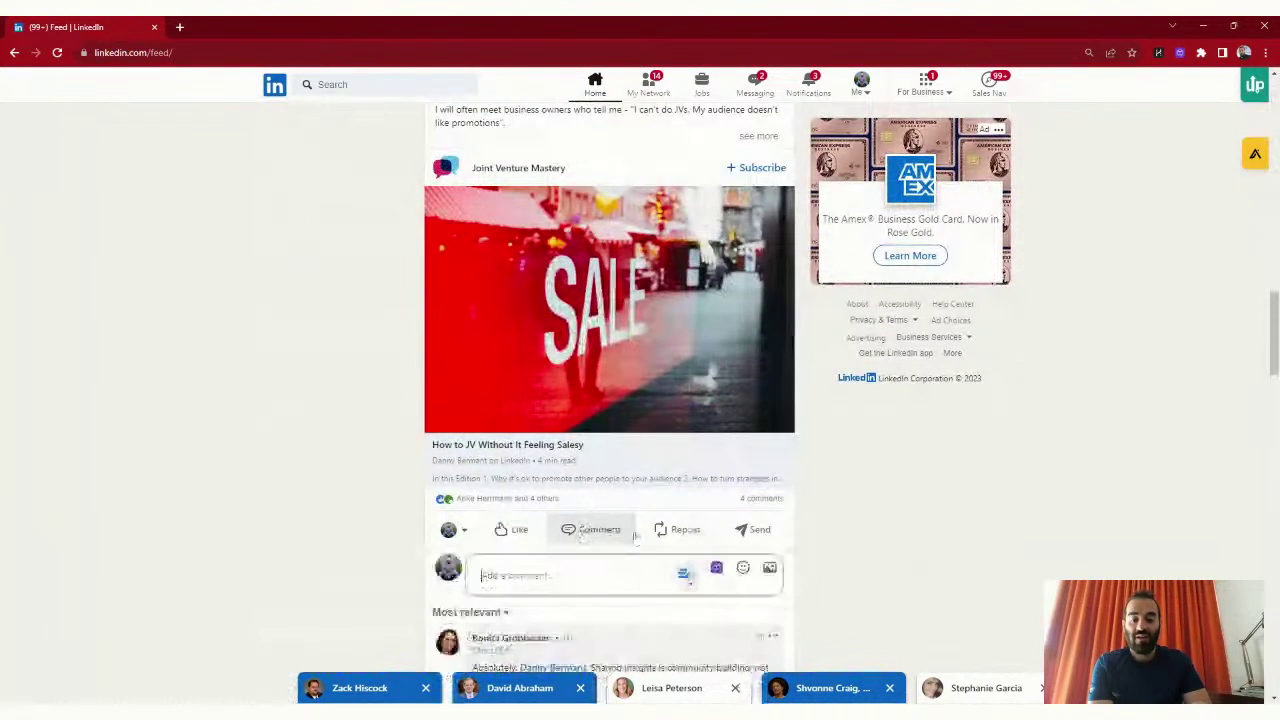
pyautogui.click(716, 568)
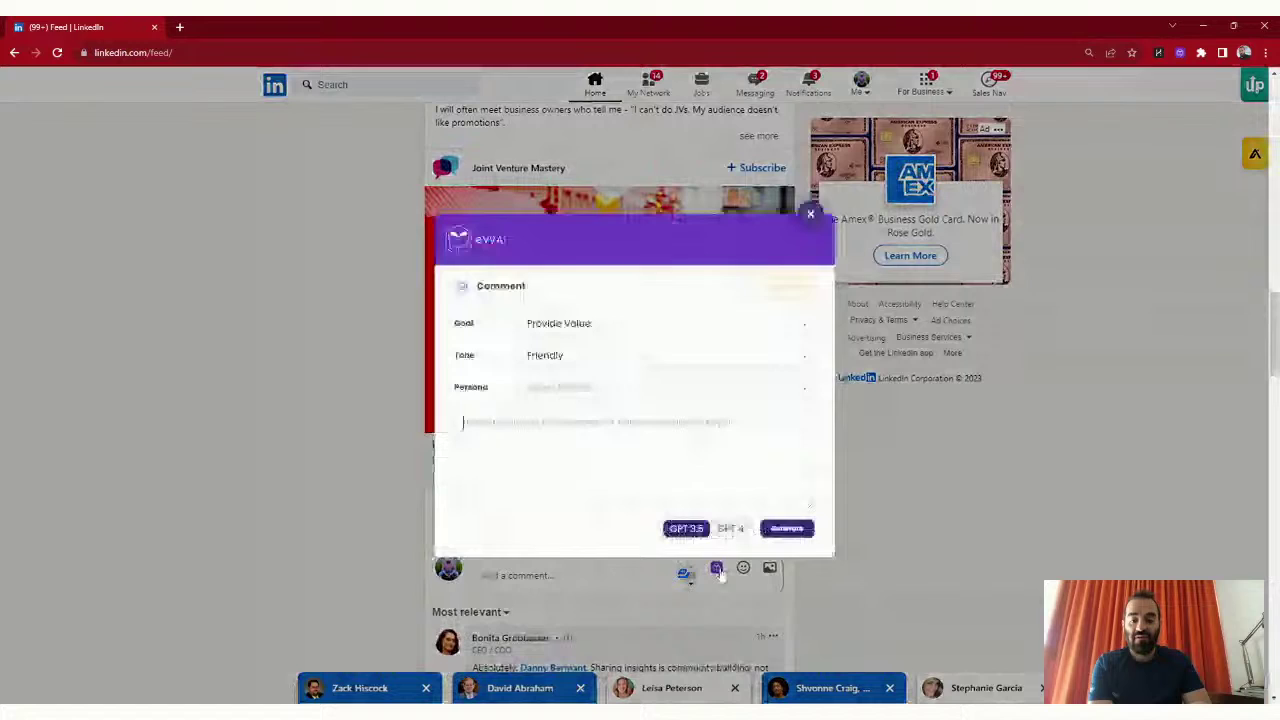
pyautogui.click(772, 532)
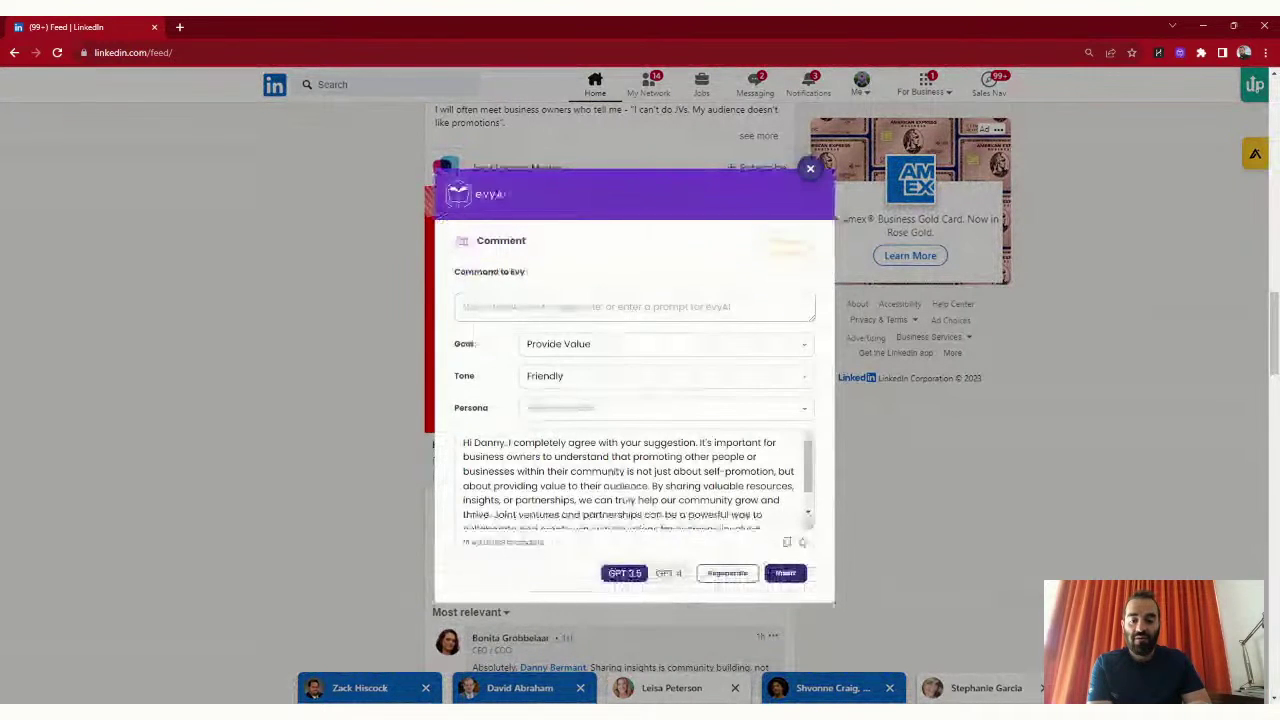
# Insert the generated text into the comment box of the Joint Venture Mastery post and publish it.
pyautogui.click(788, 572)
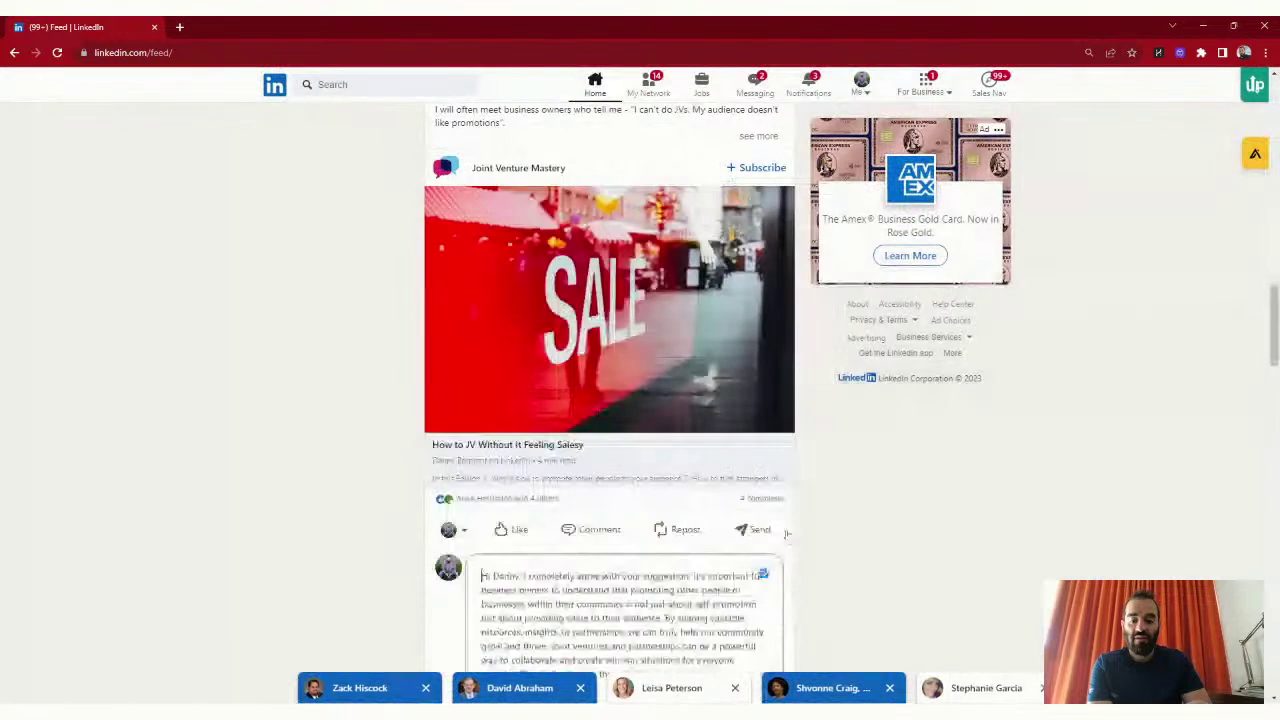
pyautogui.scroll(-3, 834, 514)
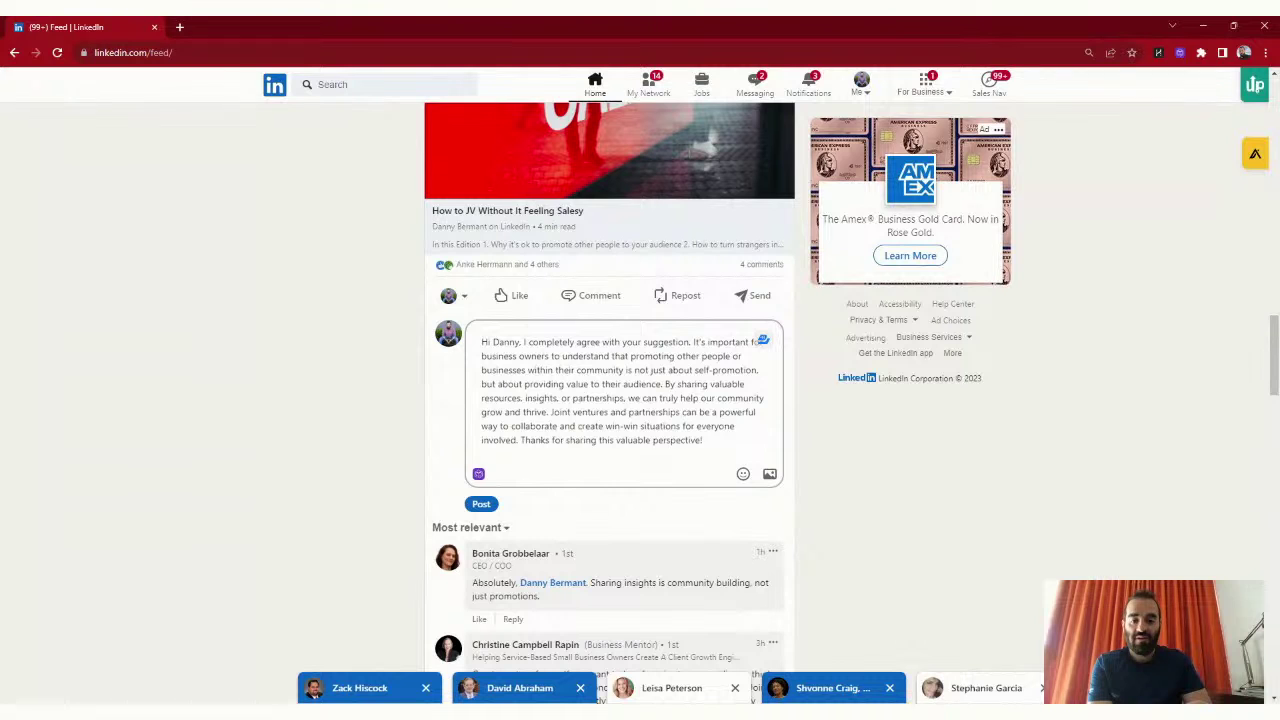
pyautogui.click(483, 508)
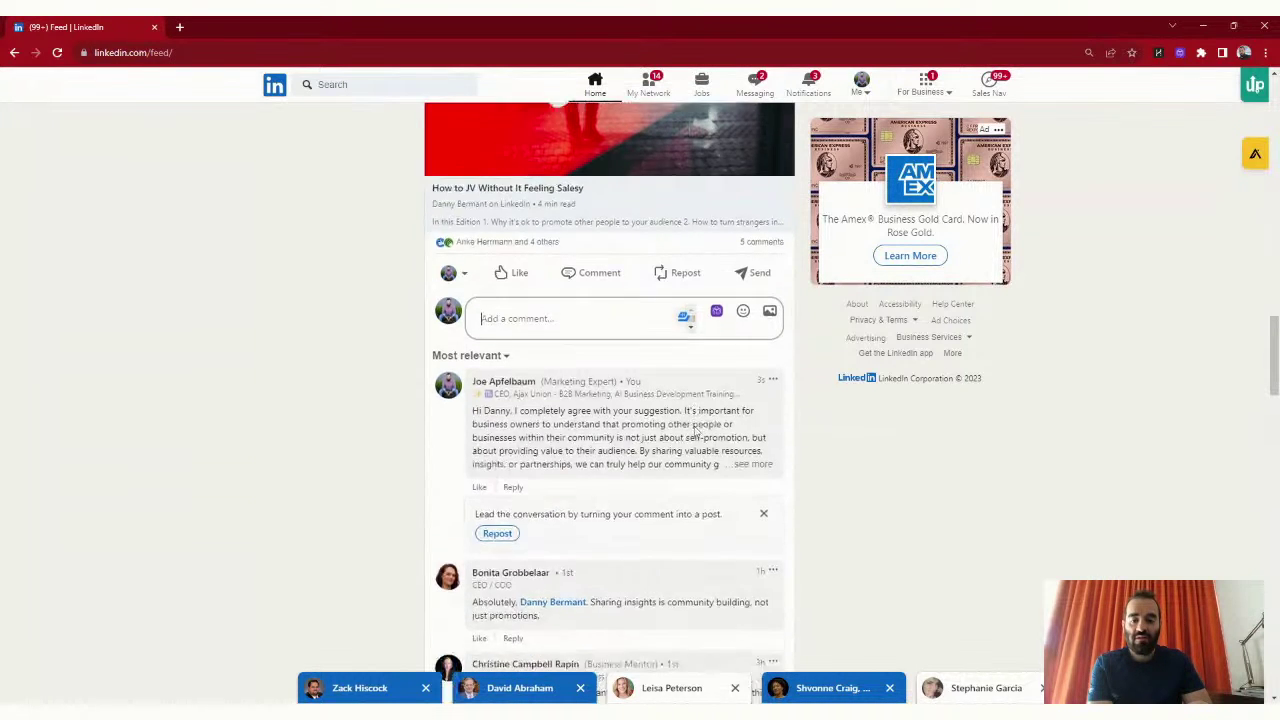
# Generate an evyAI comment for the "An entrepreneur makes decisions" post without entering a prompt.
pyautogui.scroll(-6, 695, 430)
pyautogui.scroll(-5, 675, 450)
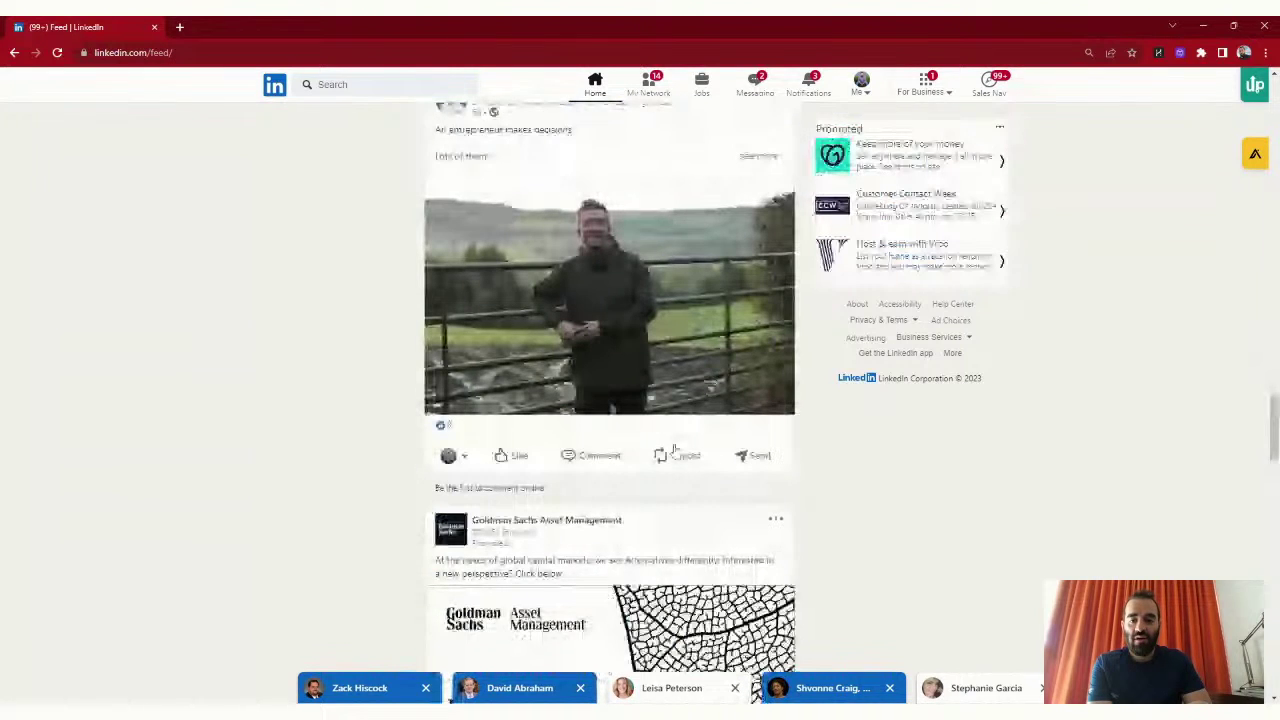
pyautogui.click(590, 455)
pyautogui.click(716, 494)
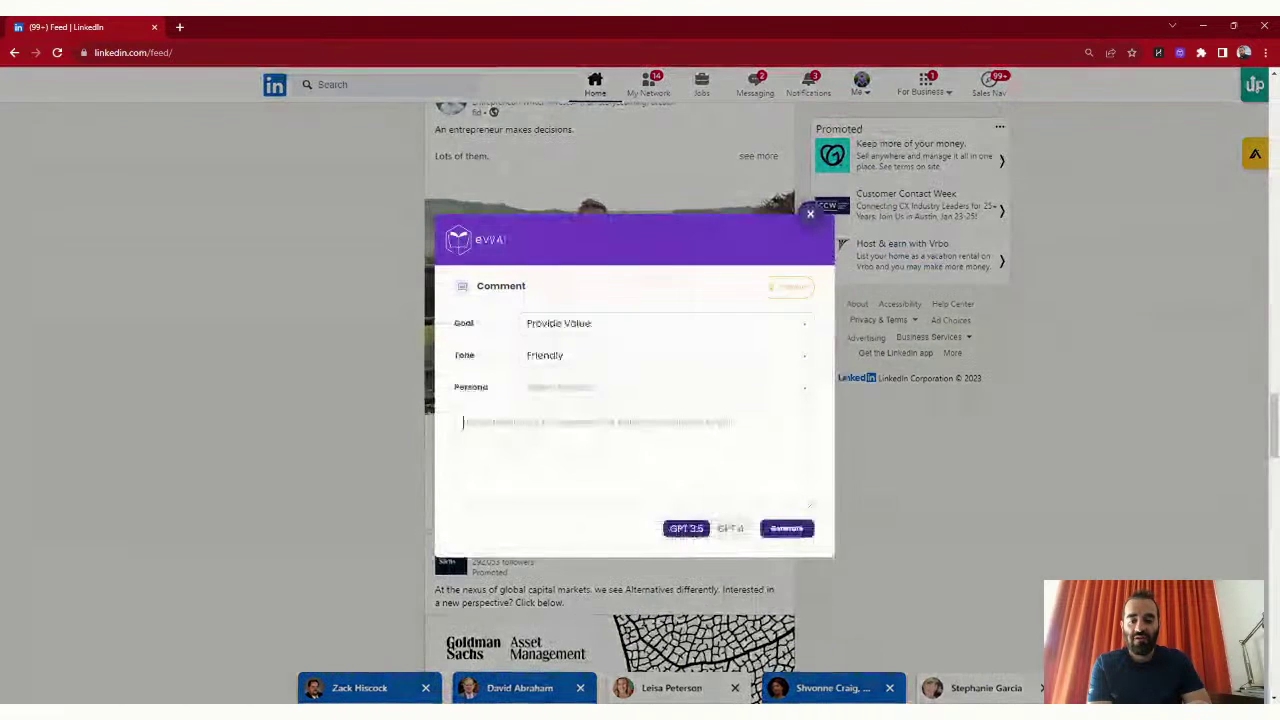
pyautogui.click(778, 528)
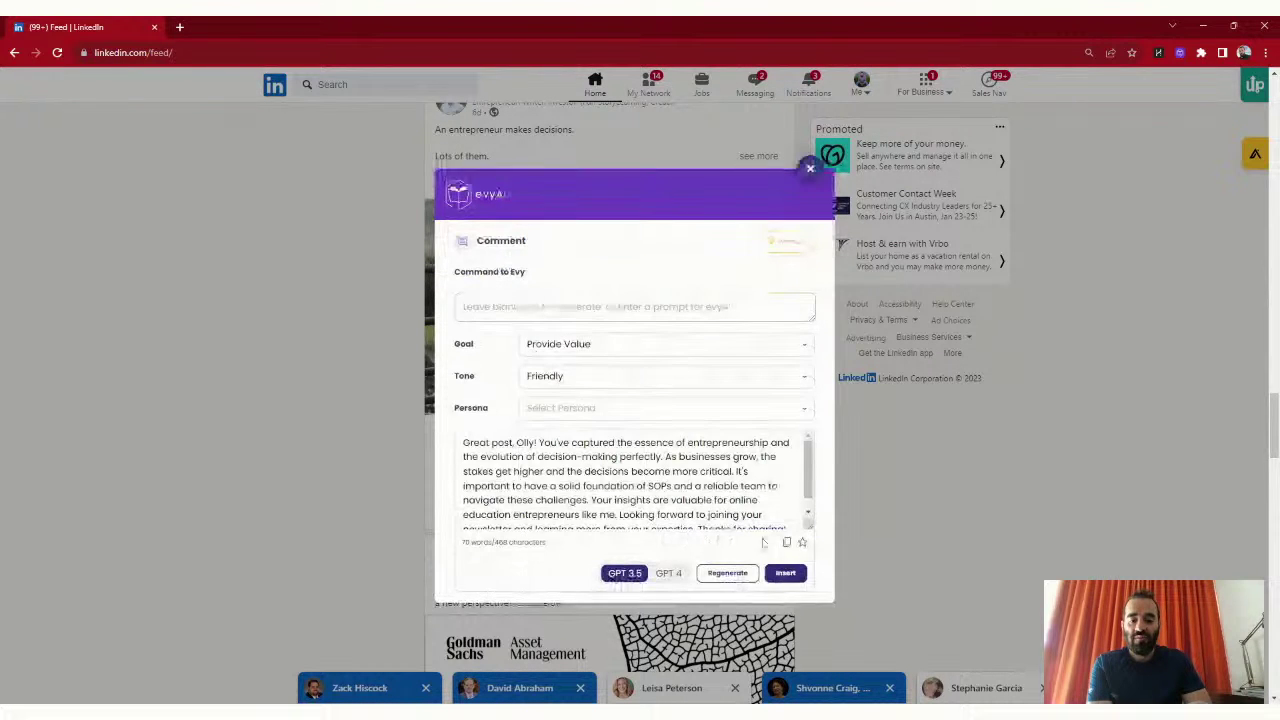
# Insert the generated text as a comment on the entrepreneur decisions post and publish it.
pyautogui.click(785, 574)
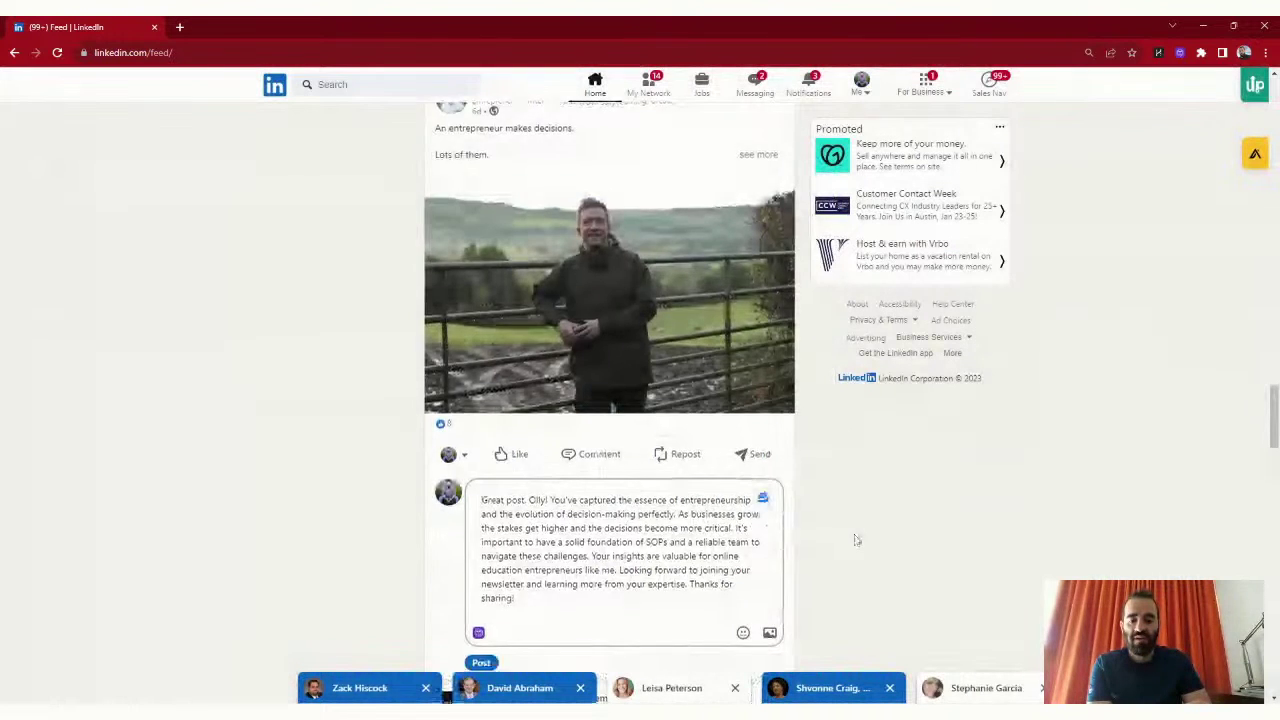
pyautogui.scroll(-3, 854, 534)
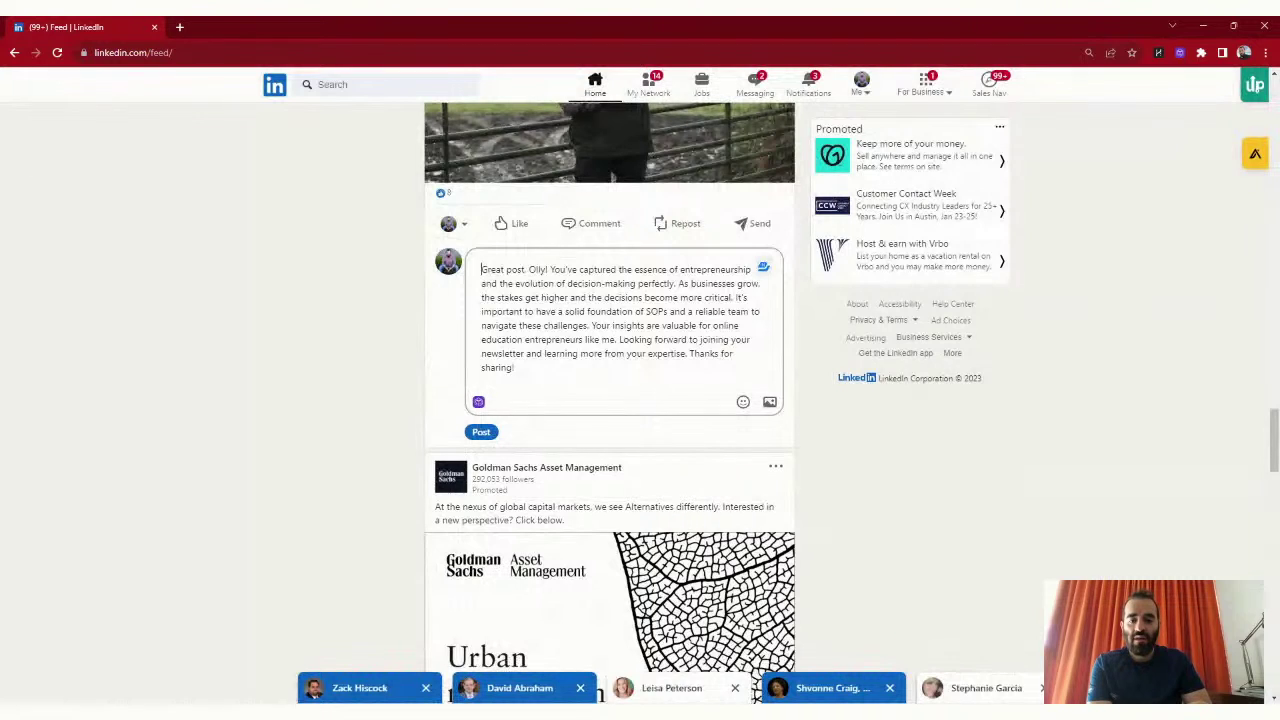
pyautogui.click(483, 431)
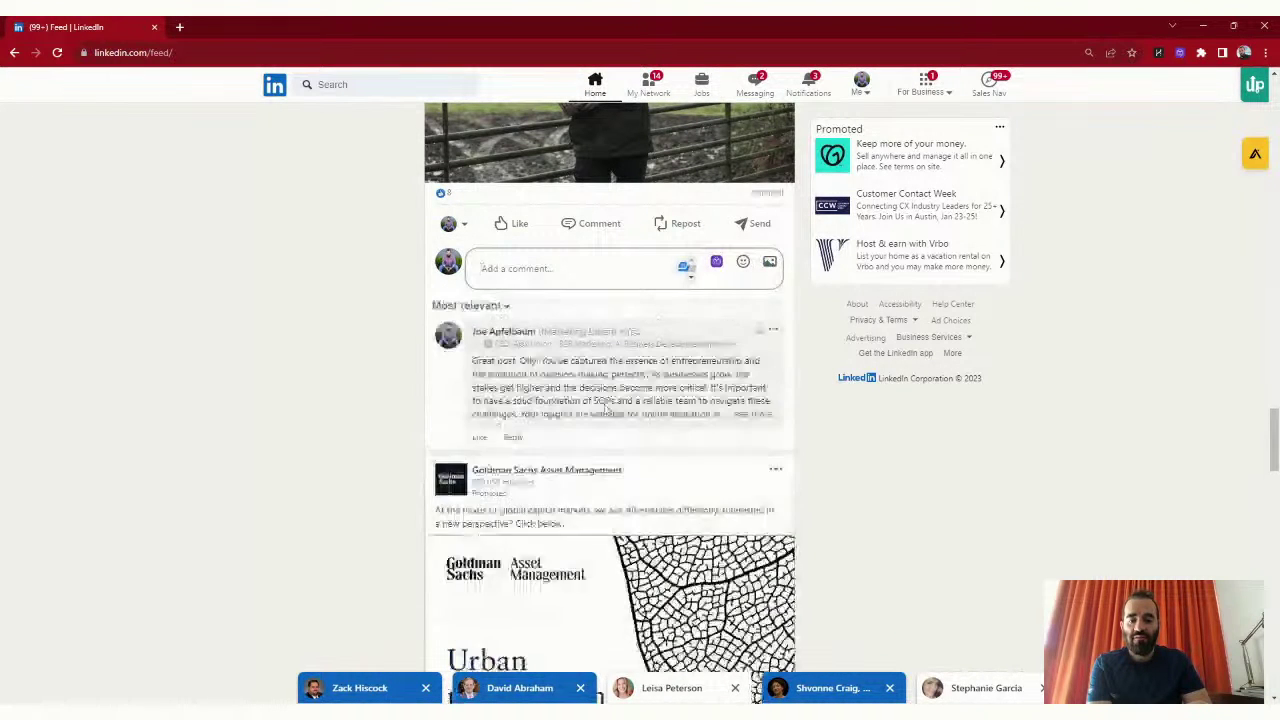
# Switch the commenting identity on the "Working with Padel Haus" post to the evyAI company page.
pyautogui.scroll(-8, 633, 405)
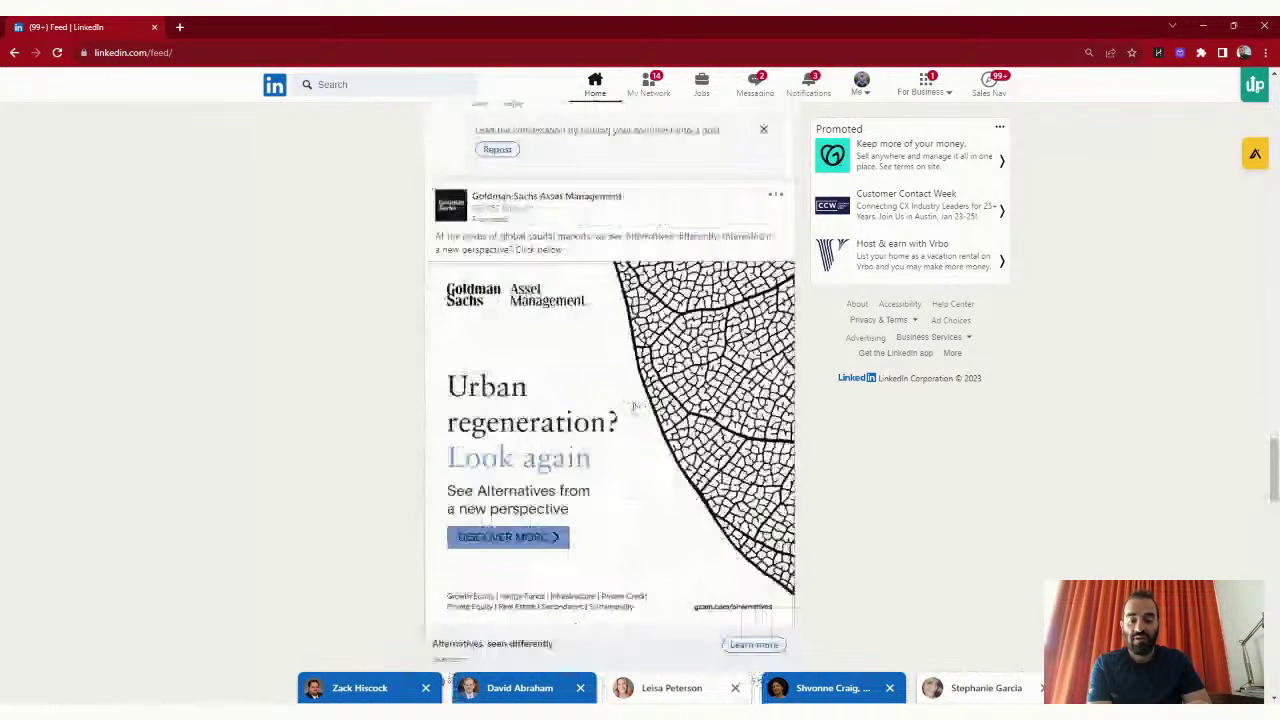
pyautogui.scroll(-5, 633, 405)
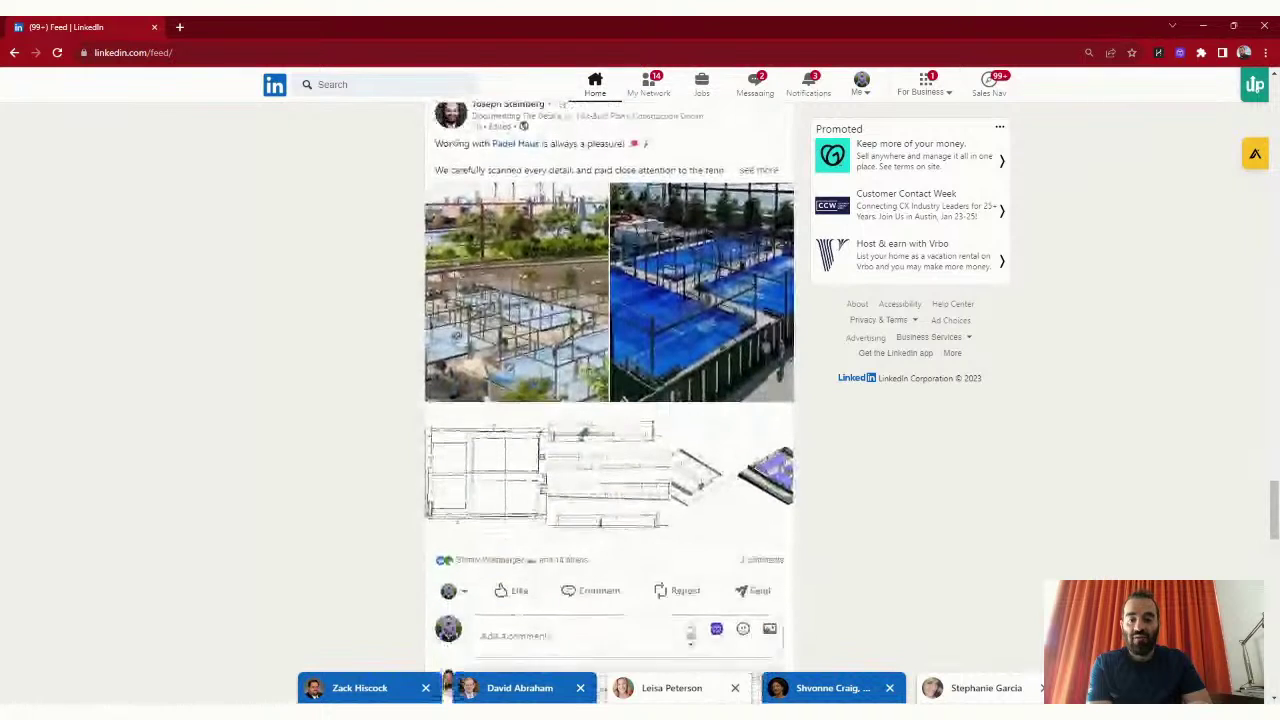
pyautogui.scroll(-5, 578, 372)
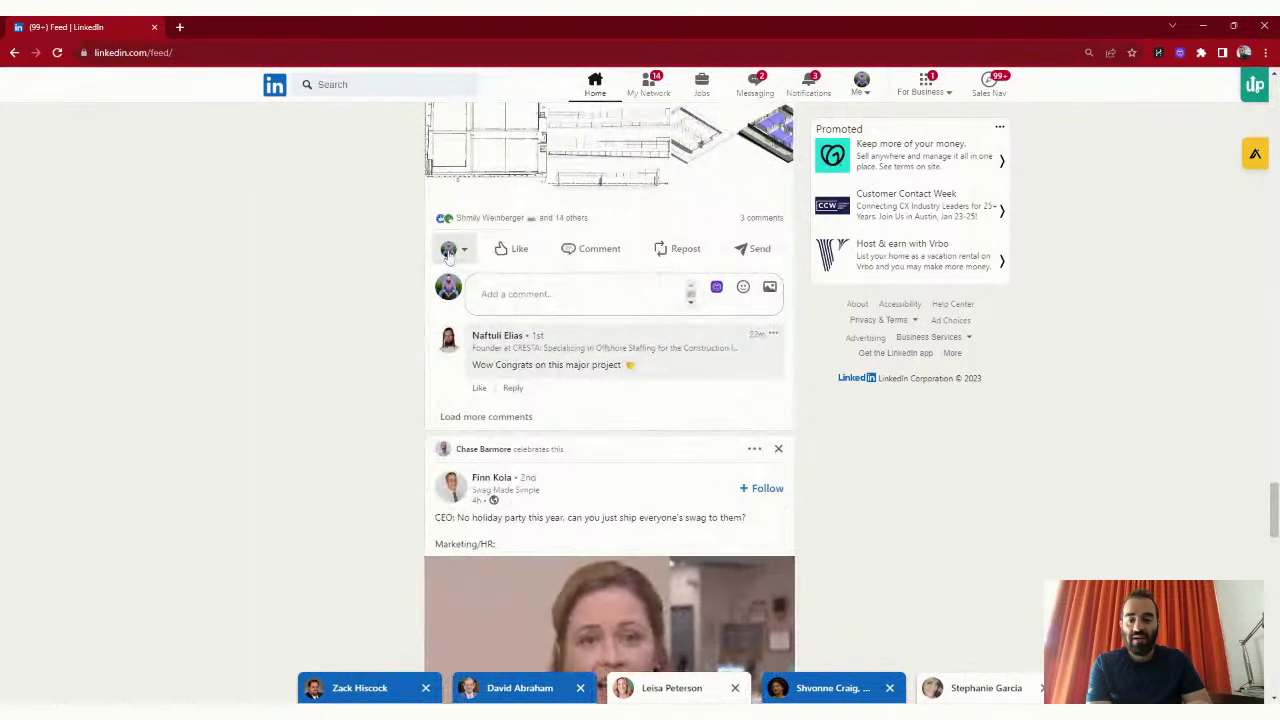
pyautogui.click(450, 250)
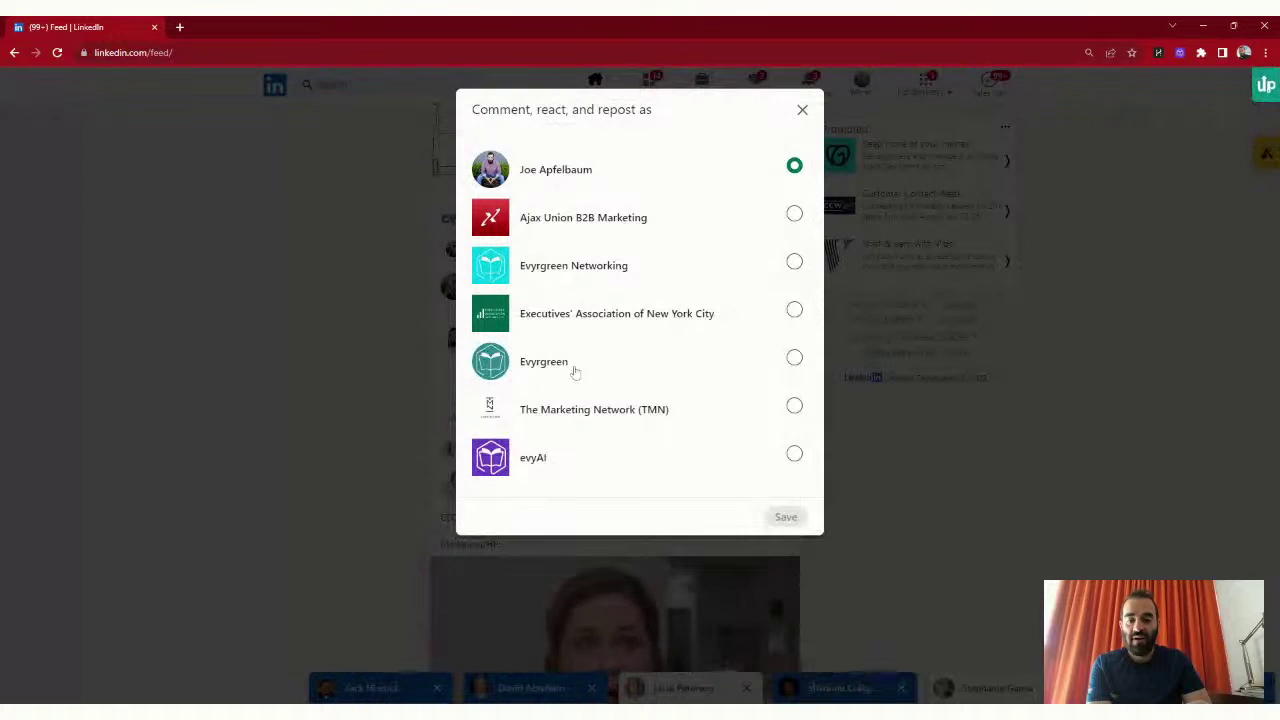
pyautogui.click(794, 453)
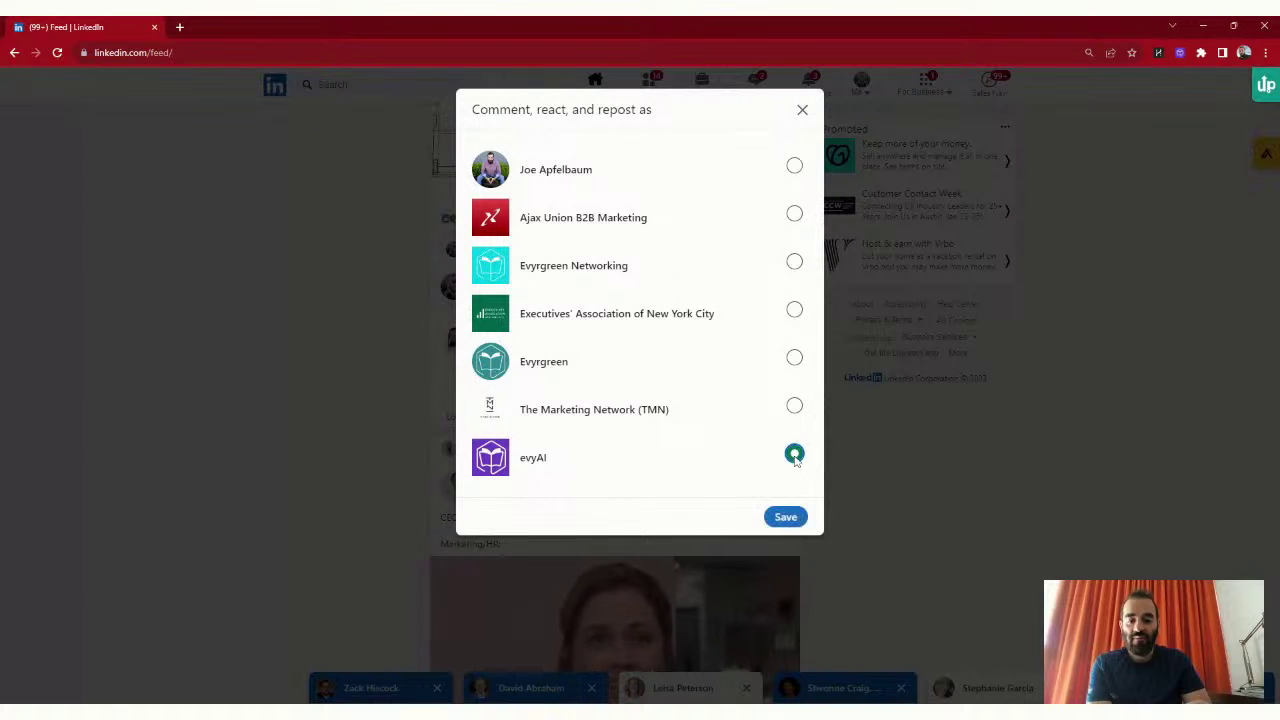
pyautogui.click(785, 521)
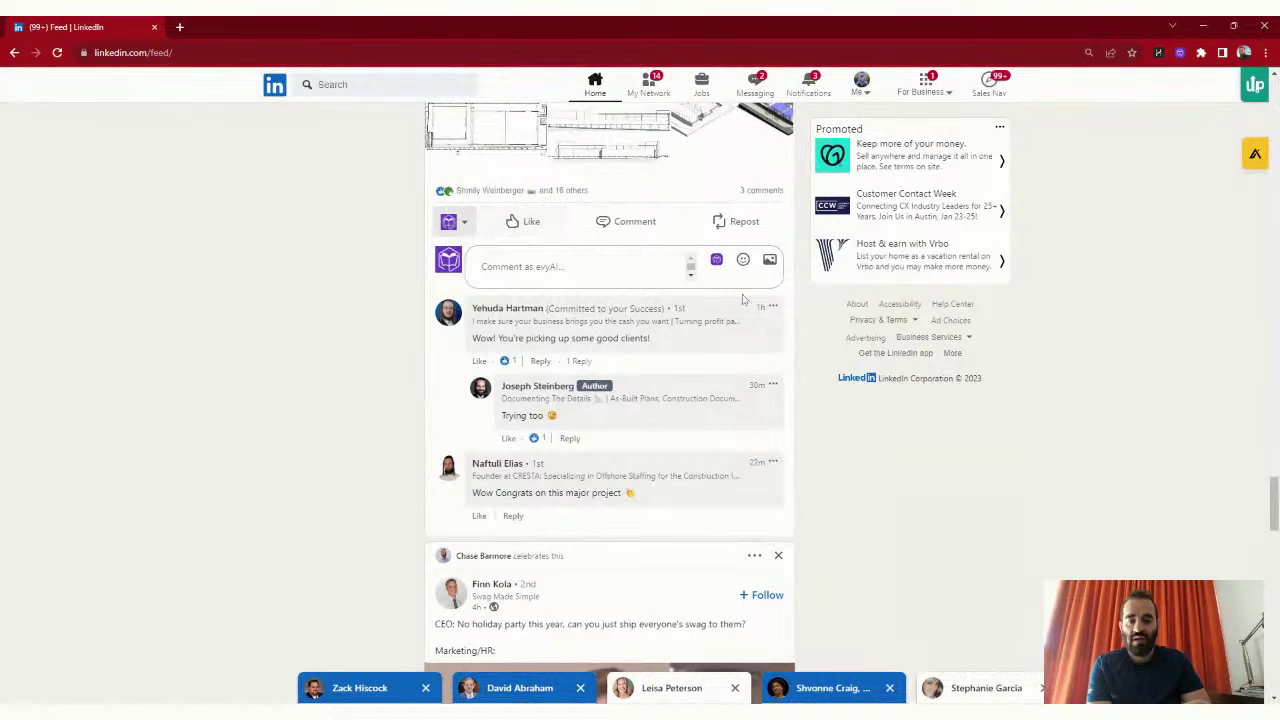
# Generate an evyAI comment for the Padel Haus post using the evyAI persona, leaving the prompt blank.
pyautogui.click(716, 262)
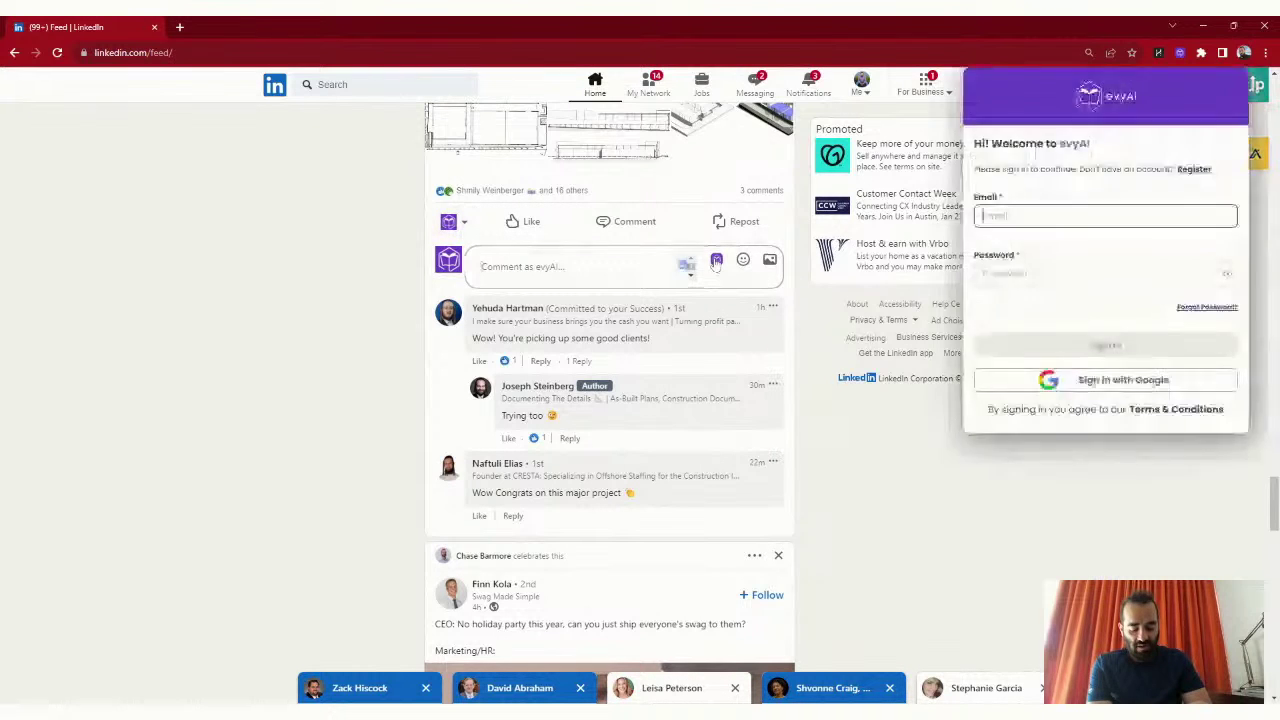
pyautogui.click(716, 262)
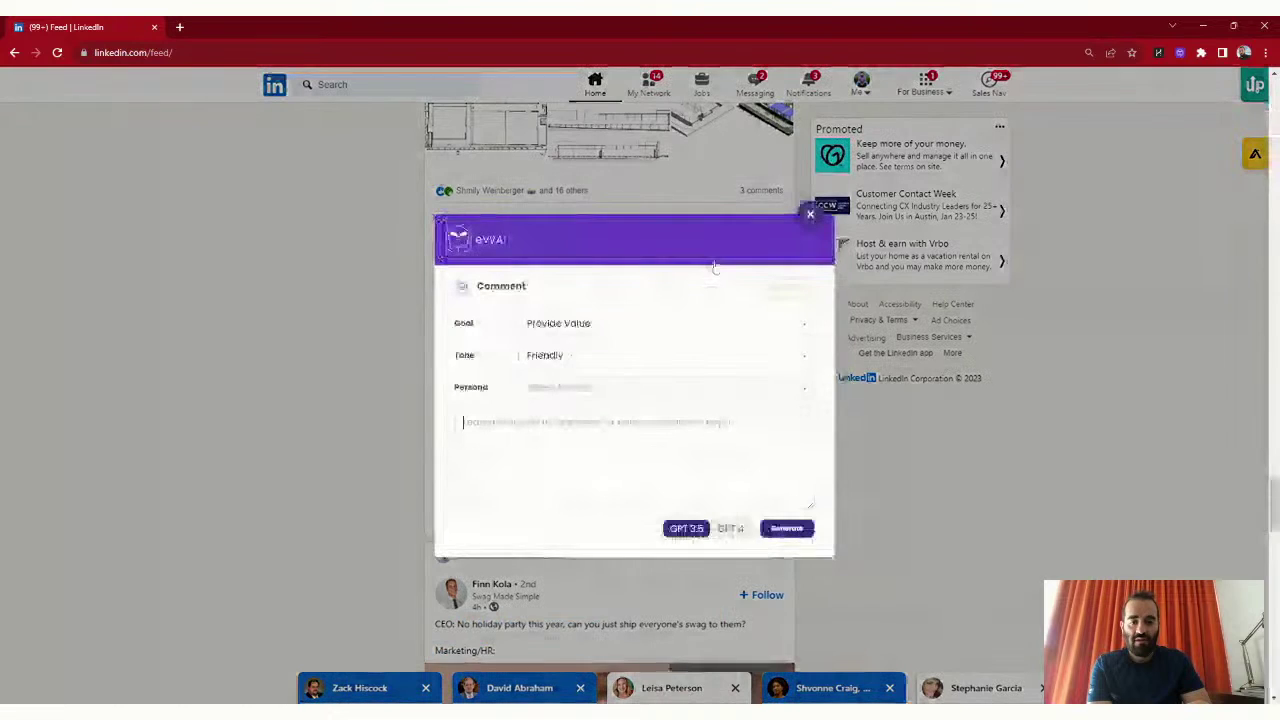
pyautogui.click(620, 387)
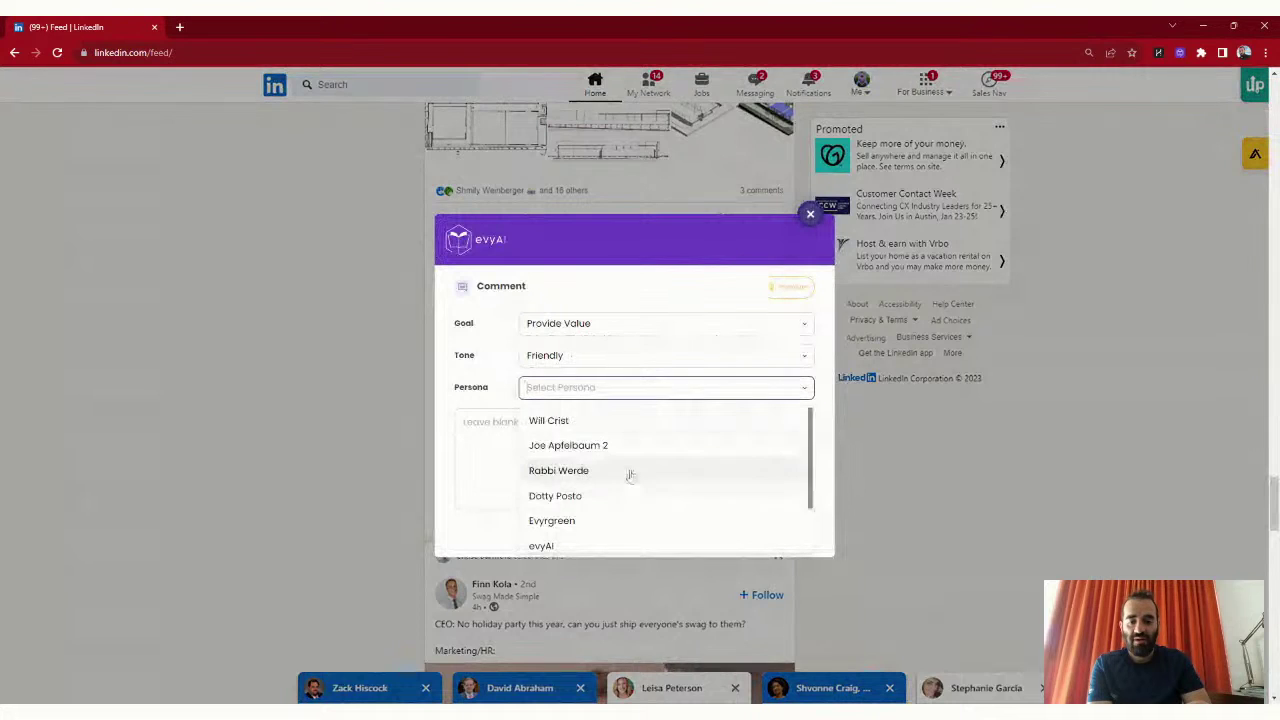
pyautogui.click(588, 545)
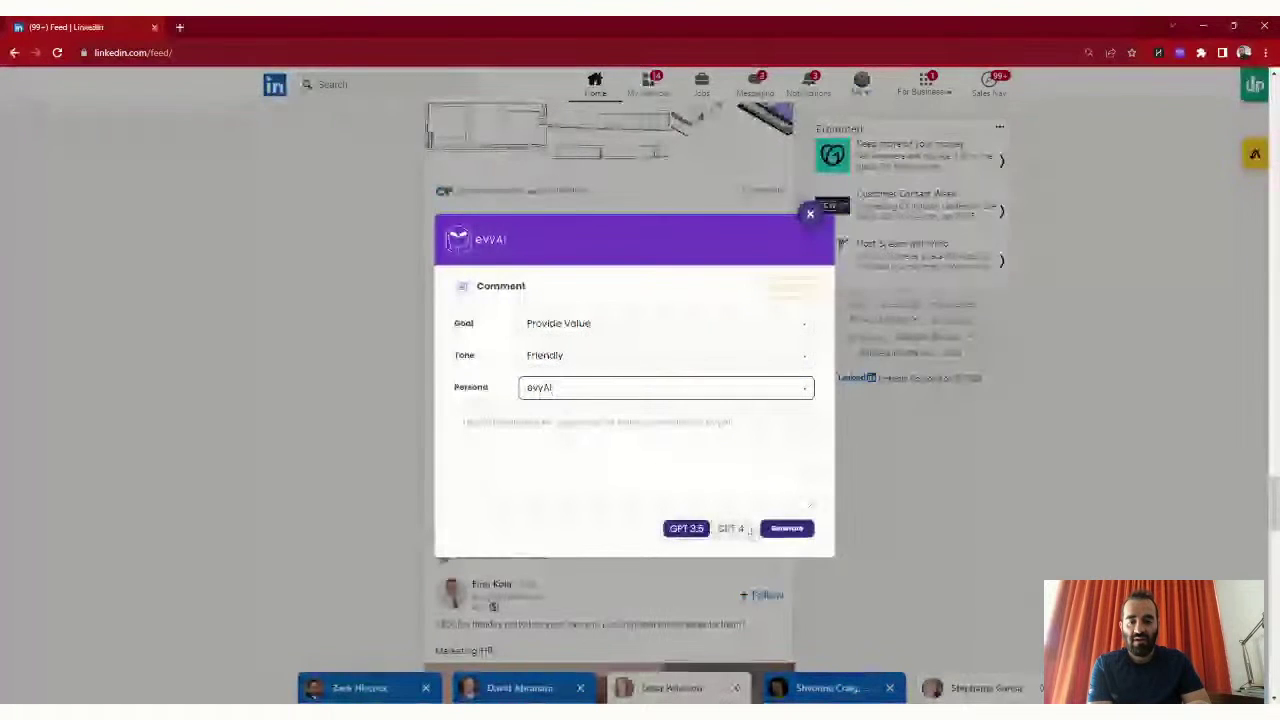
pyautogui.click(779, 530)
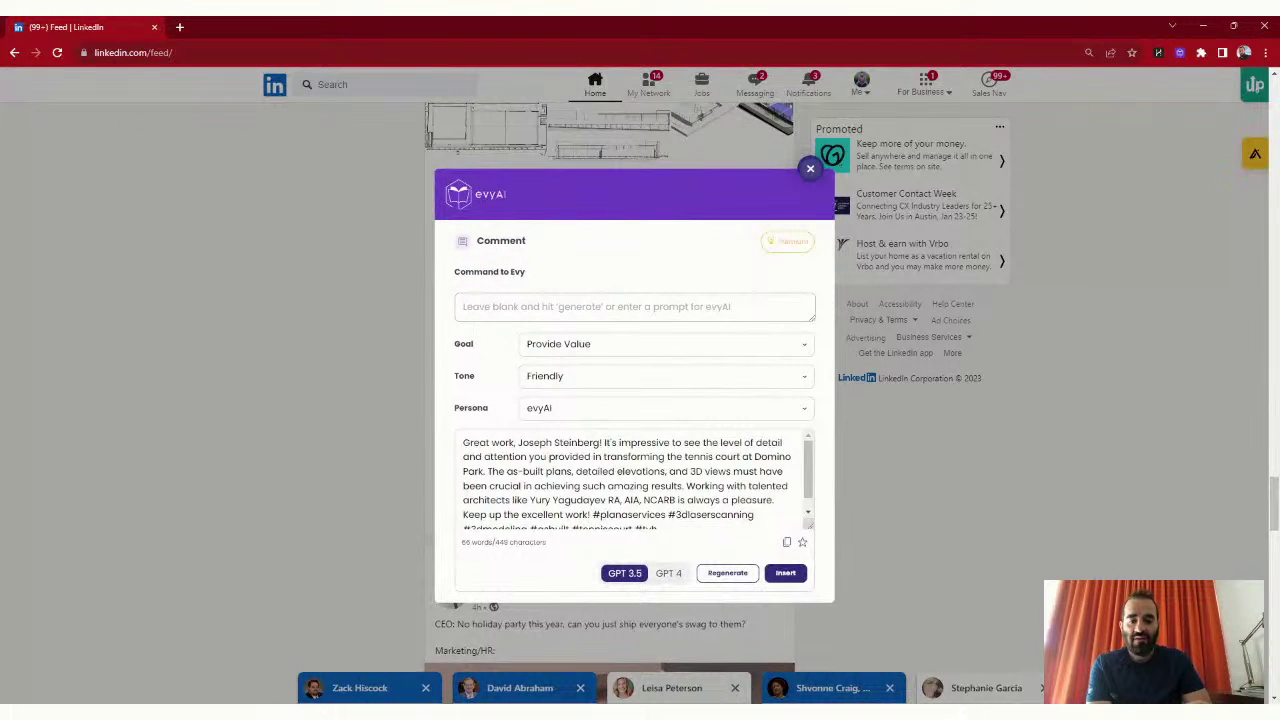
# Insert the generated text as a comment on the Padel Haus post and publish it as the evyAI page.
pyautogui.click(785, 573)
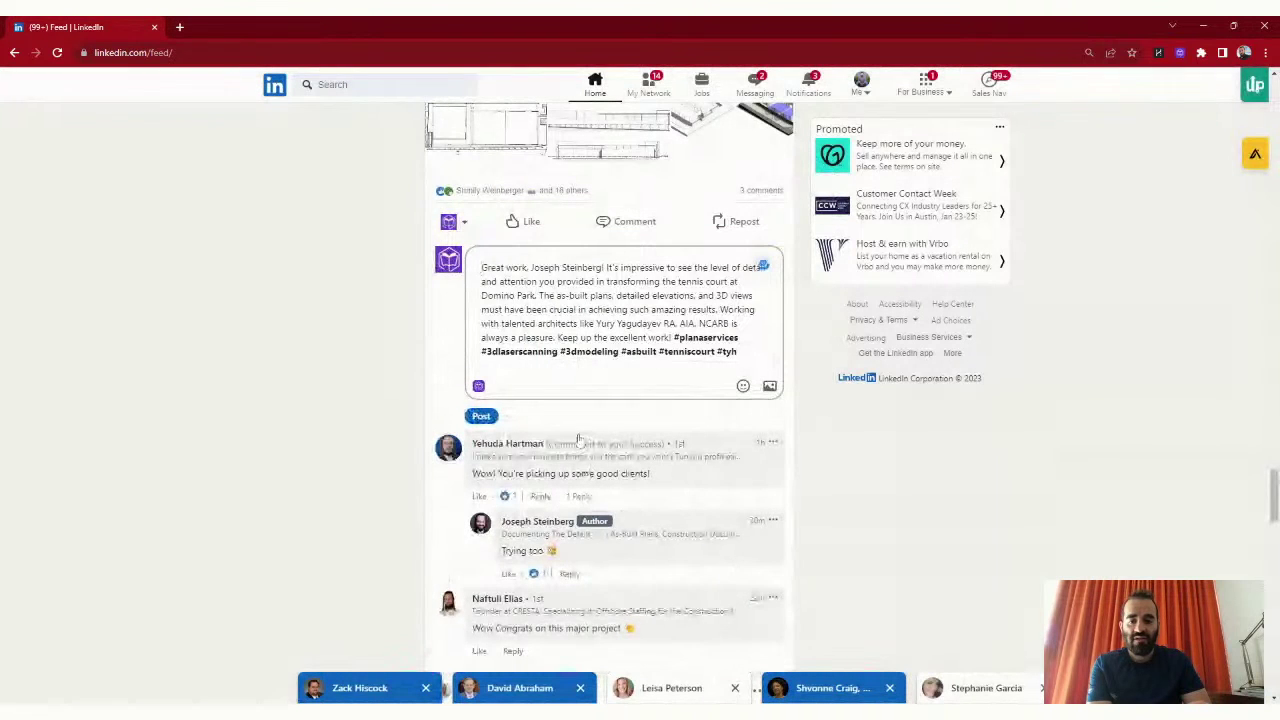
pyautogui.click(482, 416)
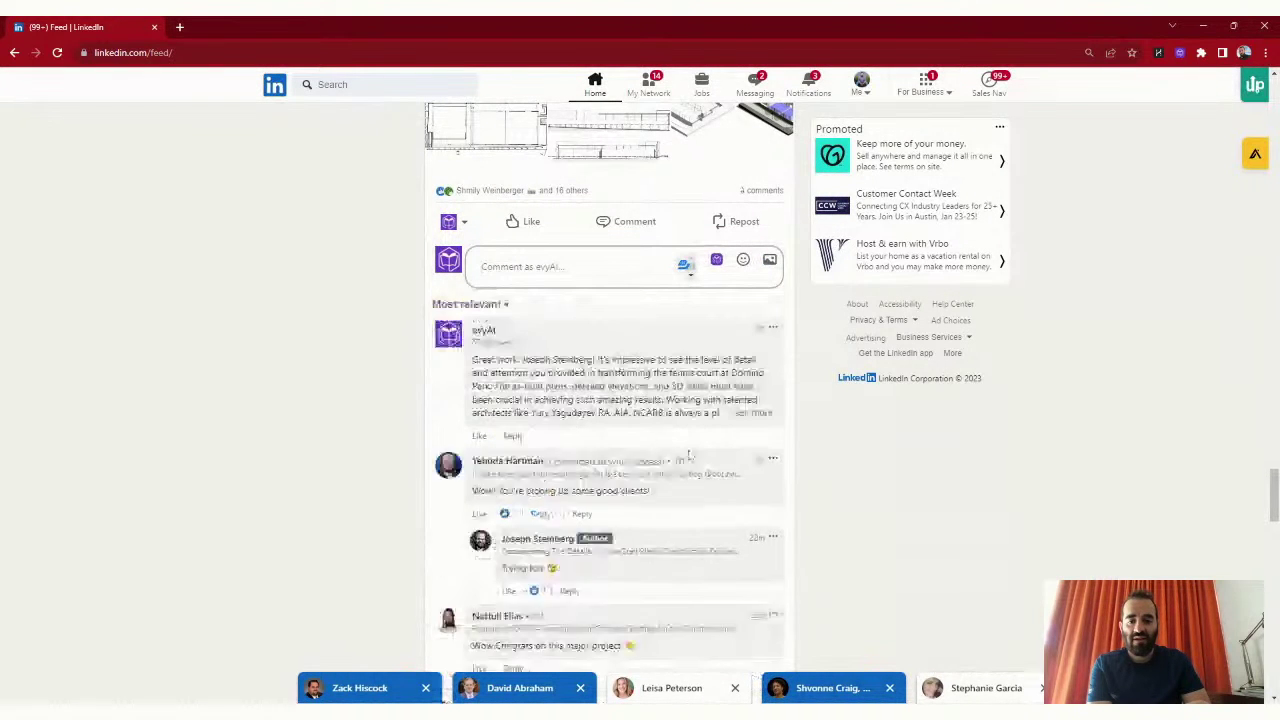
pyautogui.scroll(-10, 750, 396)
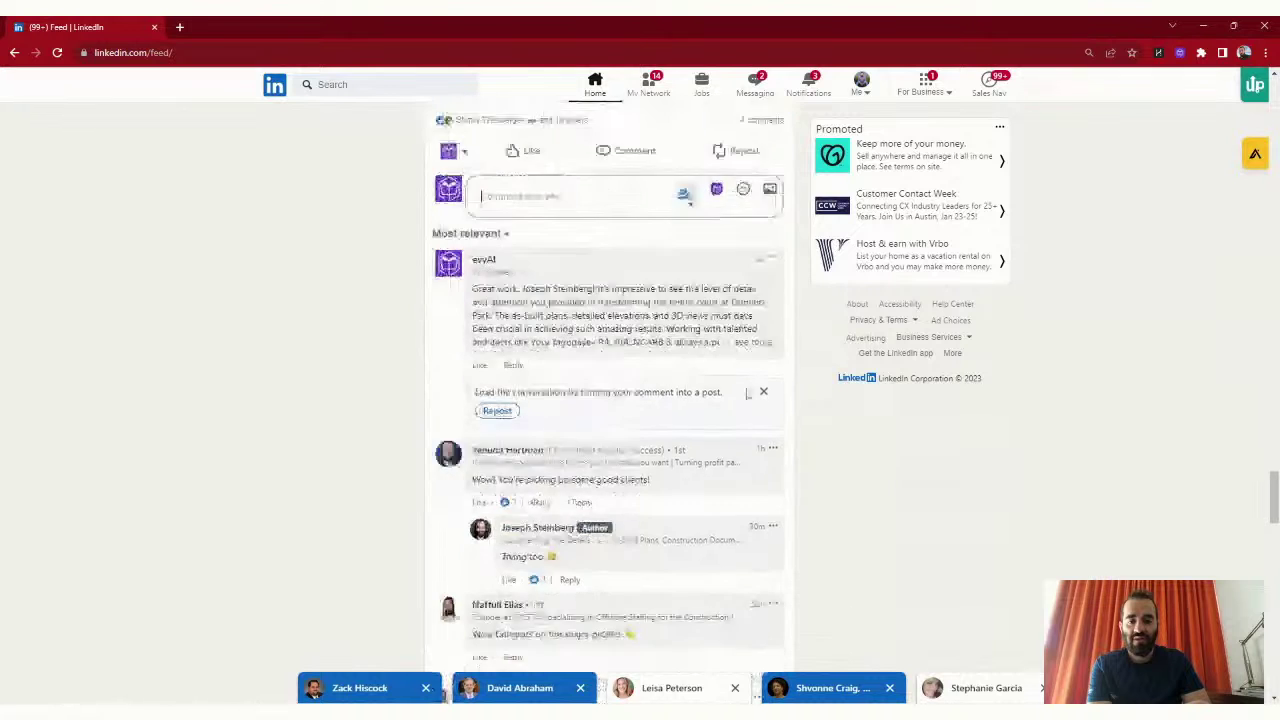
pyautogui.scroll(-4, 610, 400)
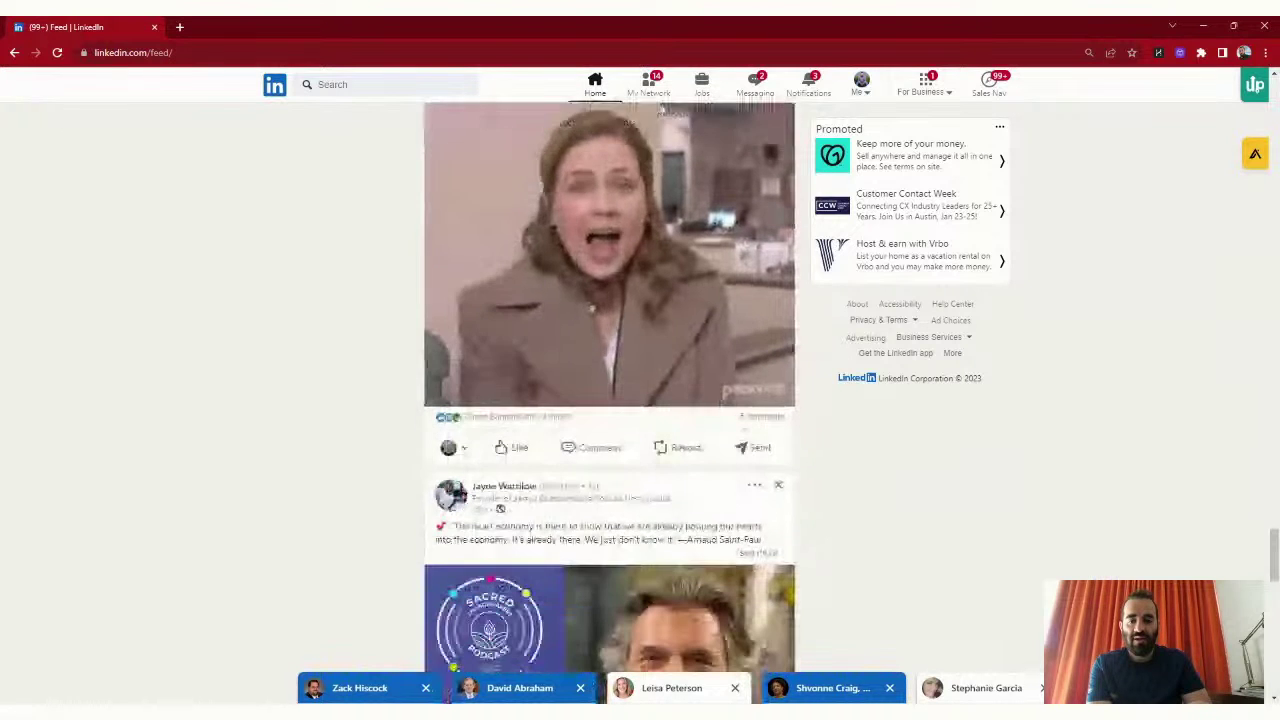
pyautogui.scroll(-4, 535, 556)
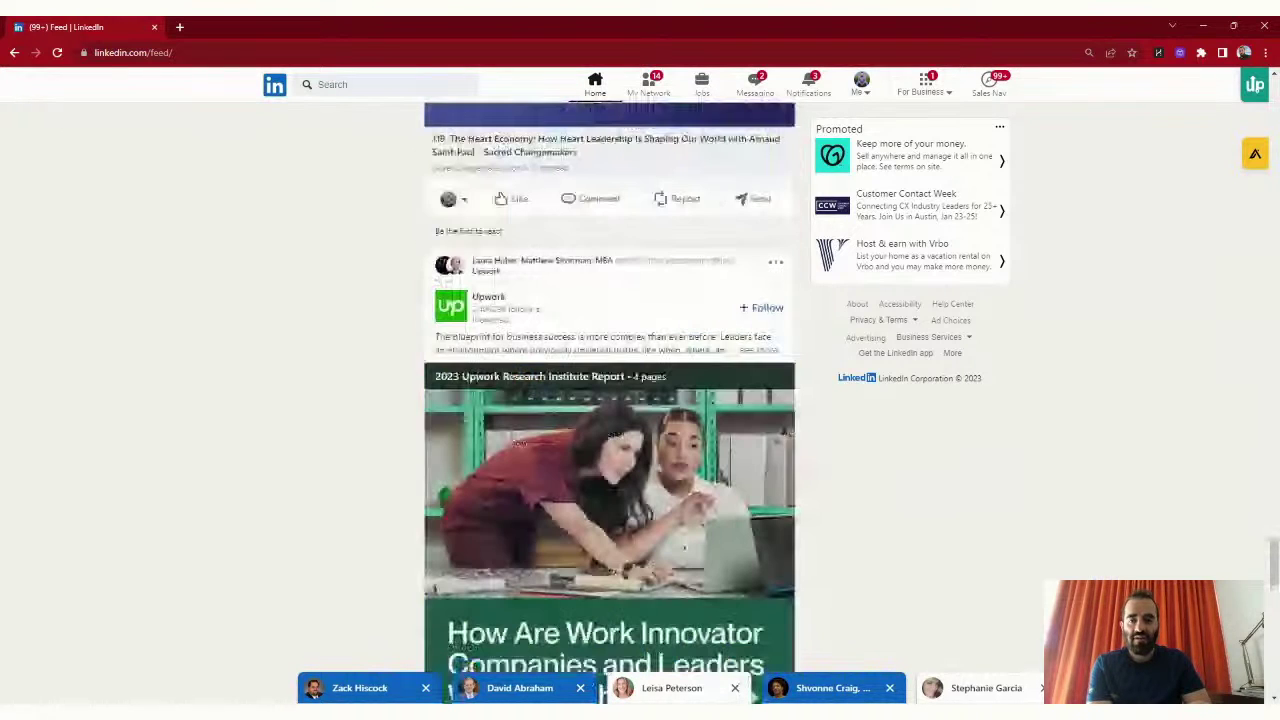
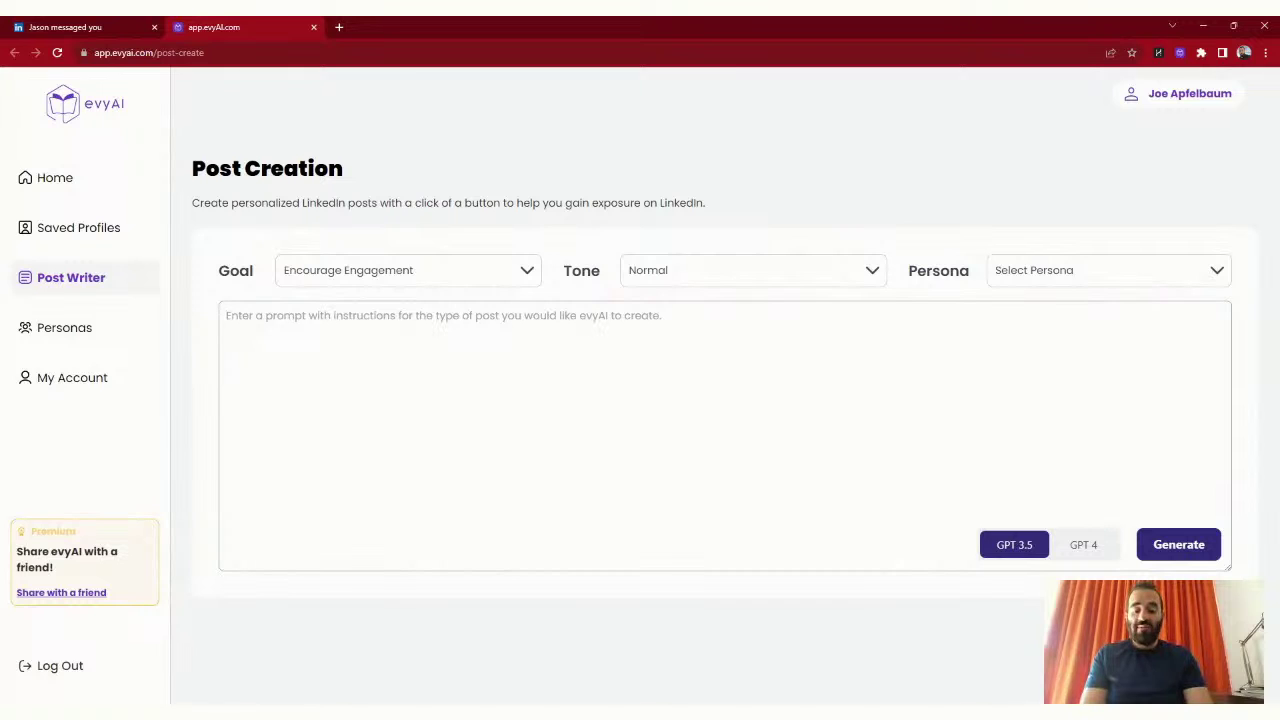
# Generate a post from the prompt "Write a post about the top mistakes that people make when using Linkedin" with the account owner's numbered persona.
pyautogui.write('Write a post ab')
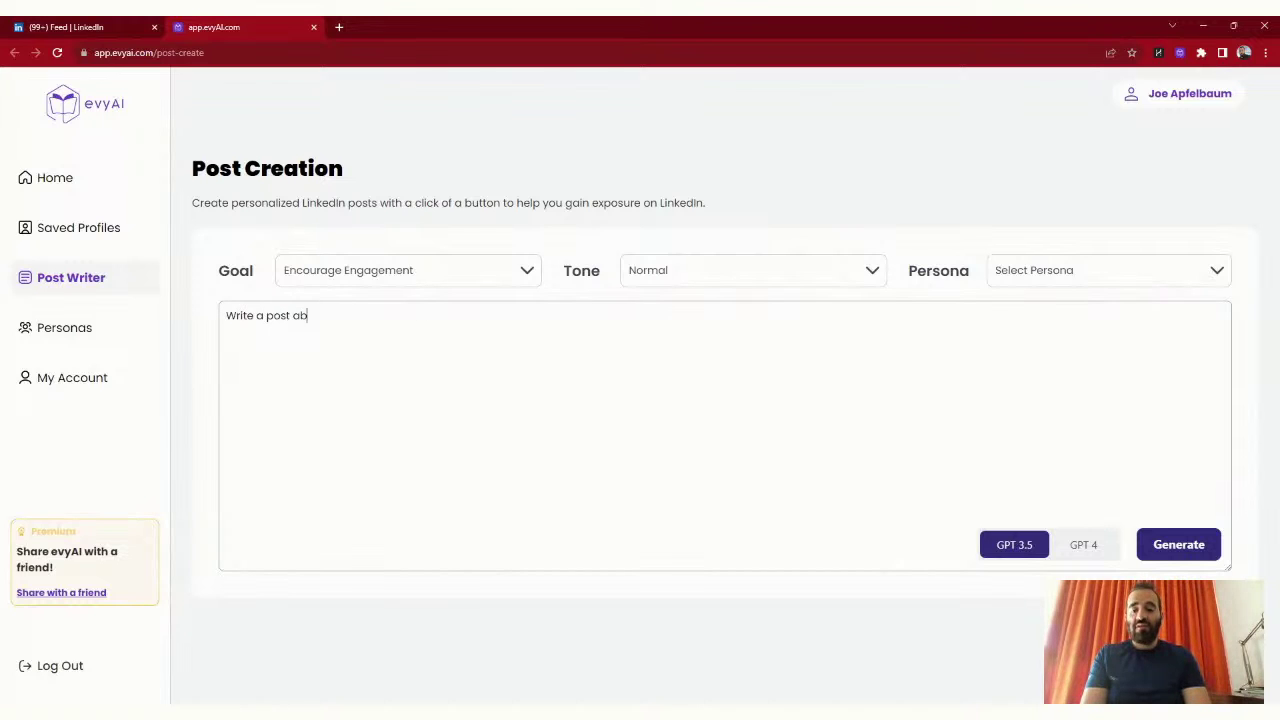
pyautogui.write('out the t')
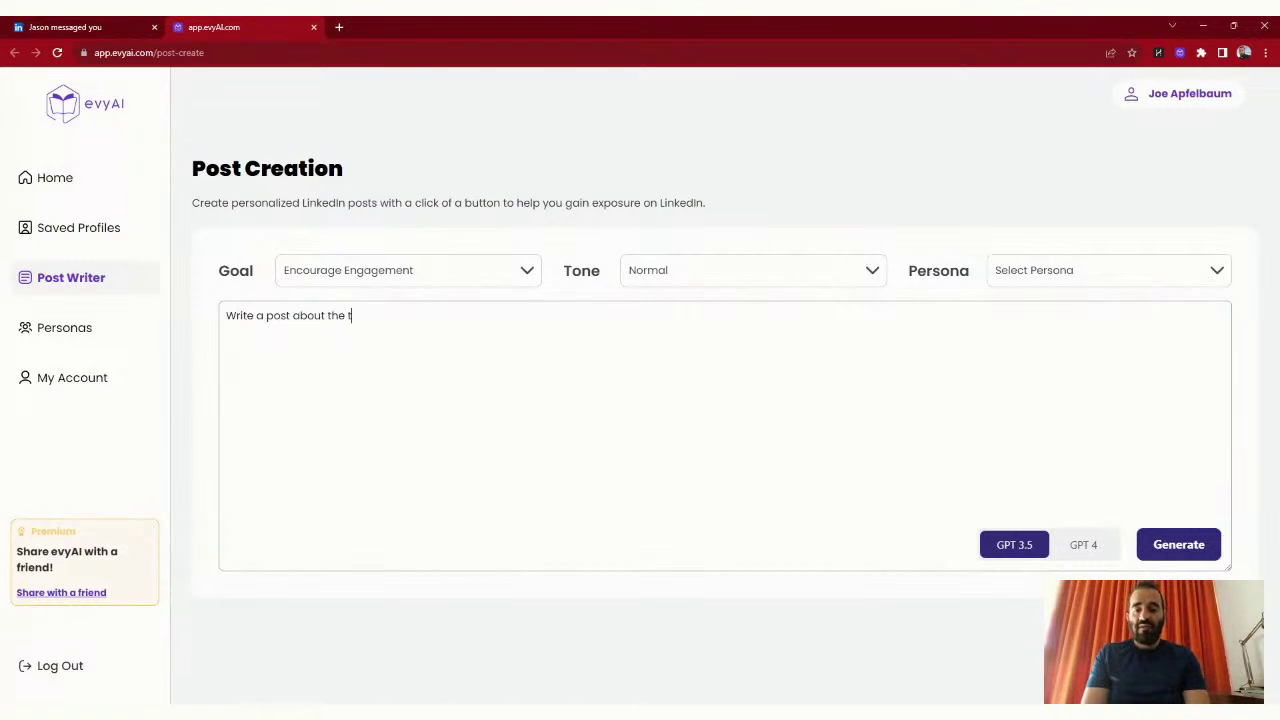
pyautogui.write('op mis')
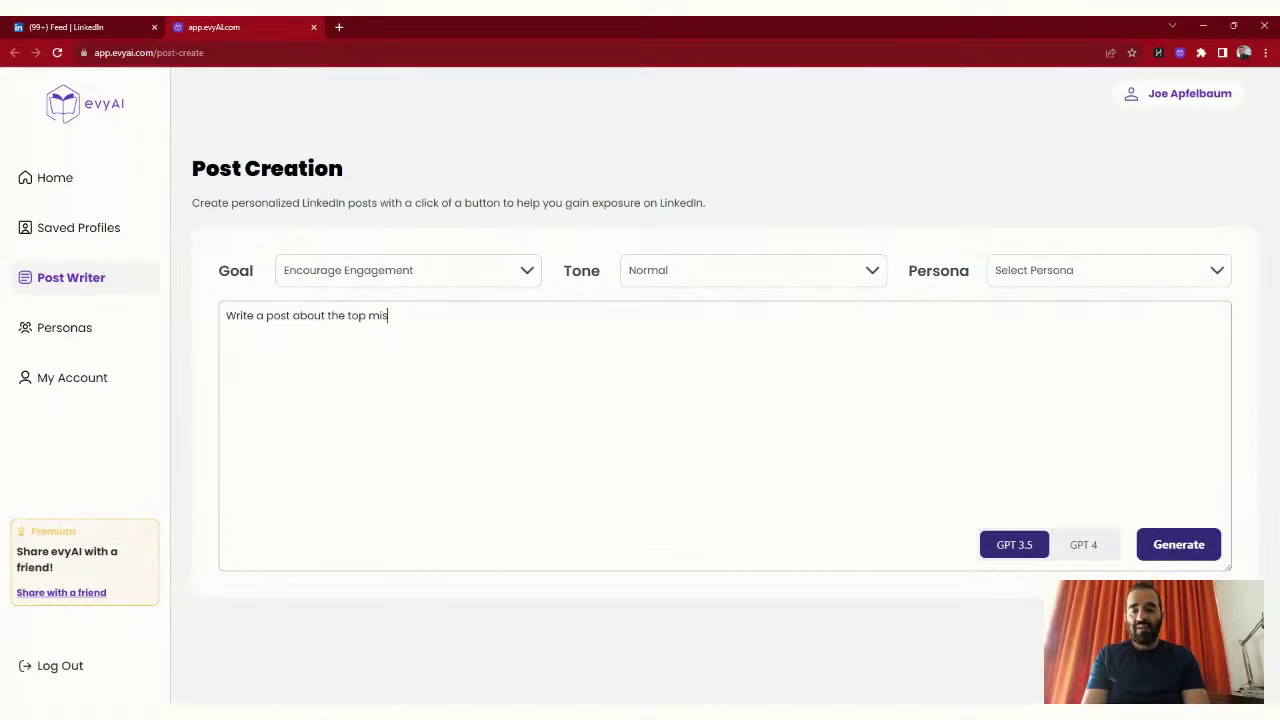
pyautogui.write('takes that people')
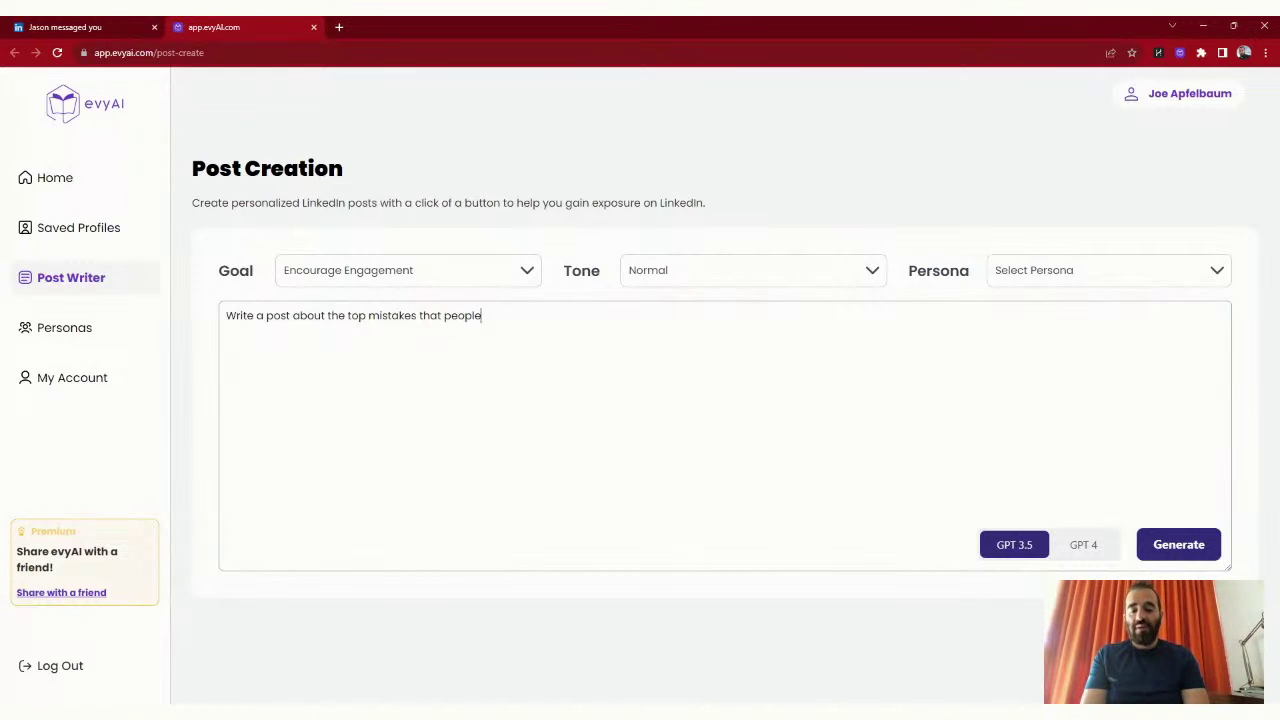
pyautogui.write(' make when using ')
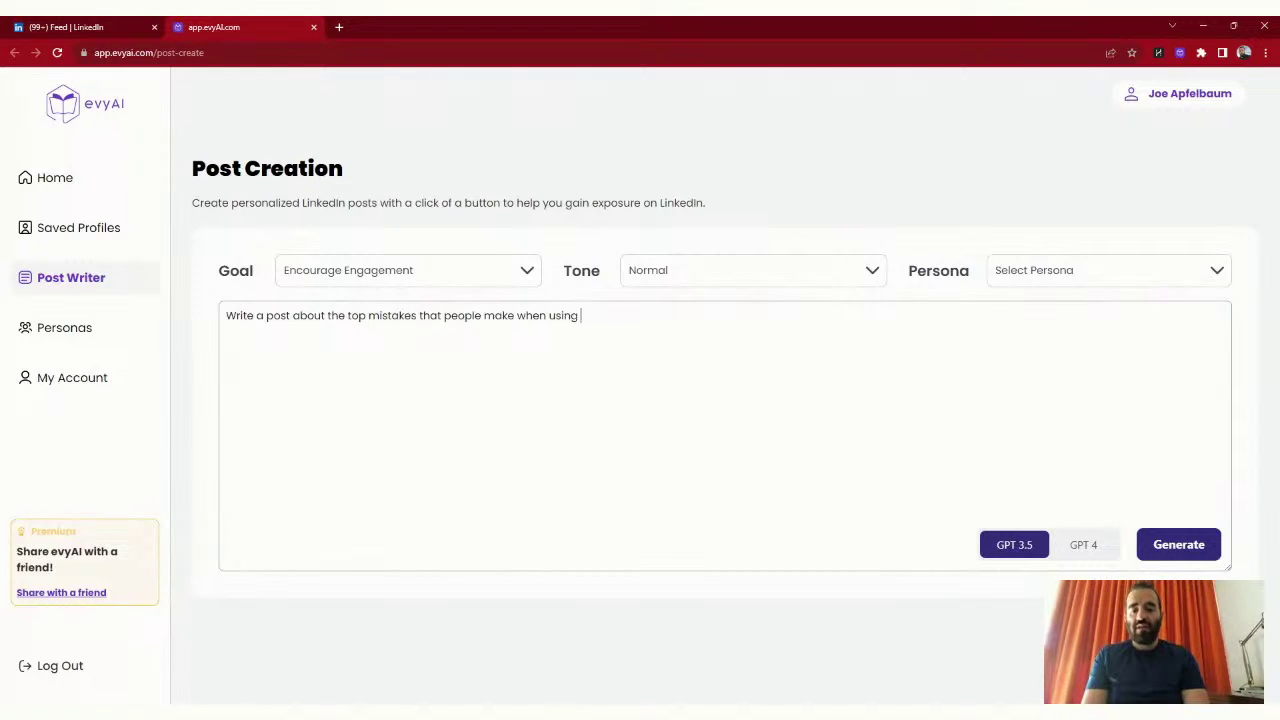
pyautogui.write('Linkedin.')
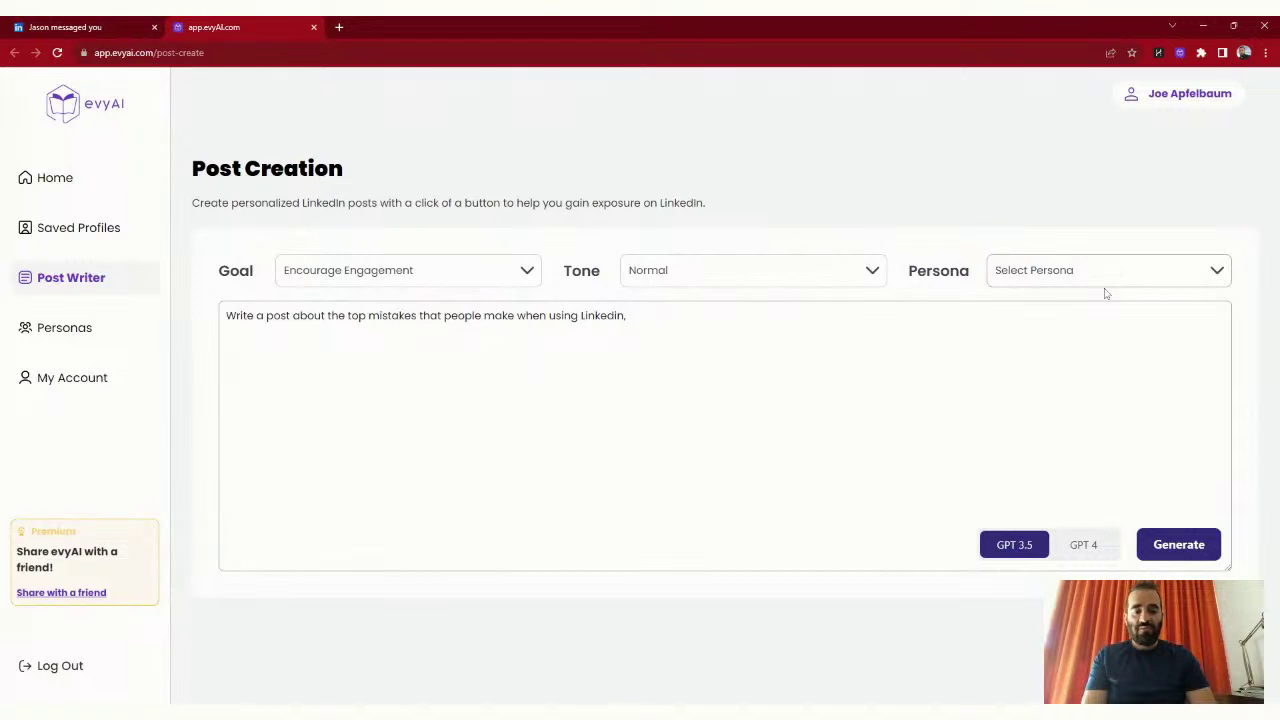
pyautogui.click(1077, 340)
pyautogui.click(1172, 545)
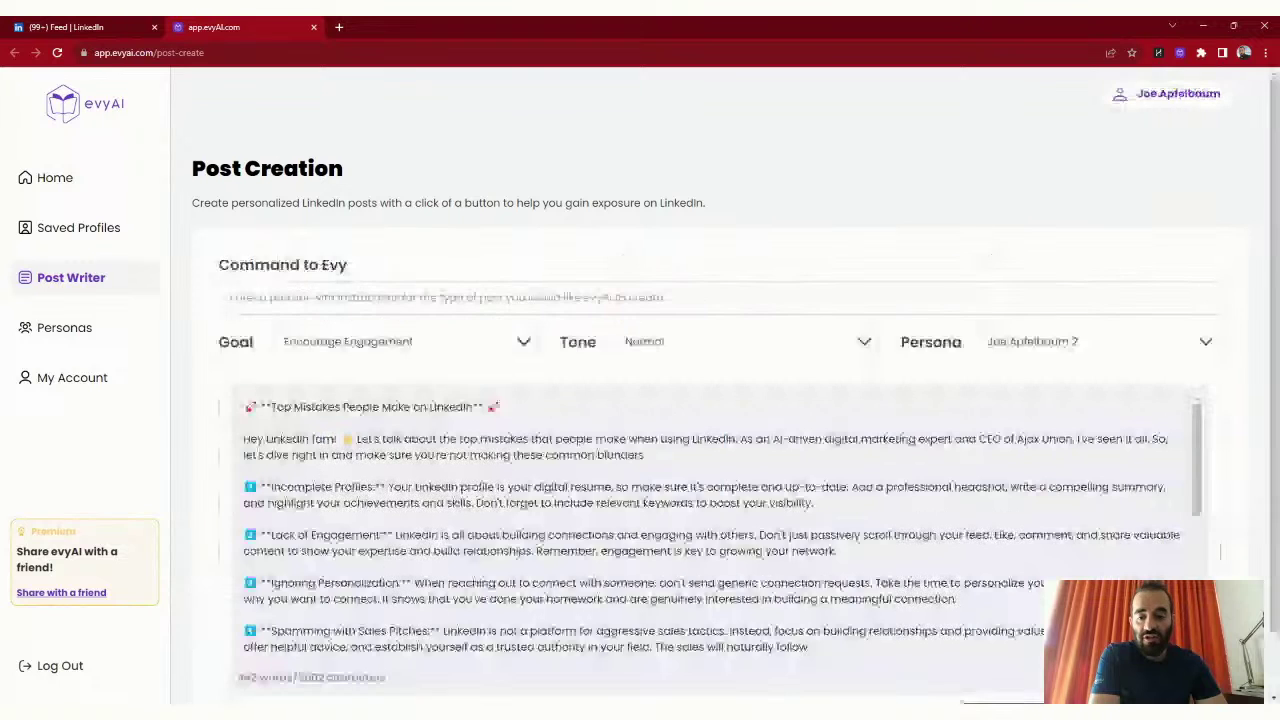
# Read through the generated LinkedIn mistakes post from its opening to the closing hashtags.
pyautogui.scroll(-1, 715, 520)
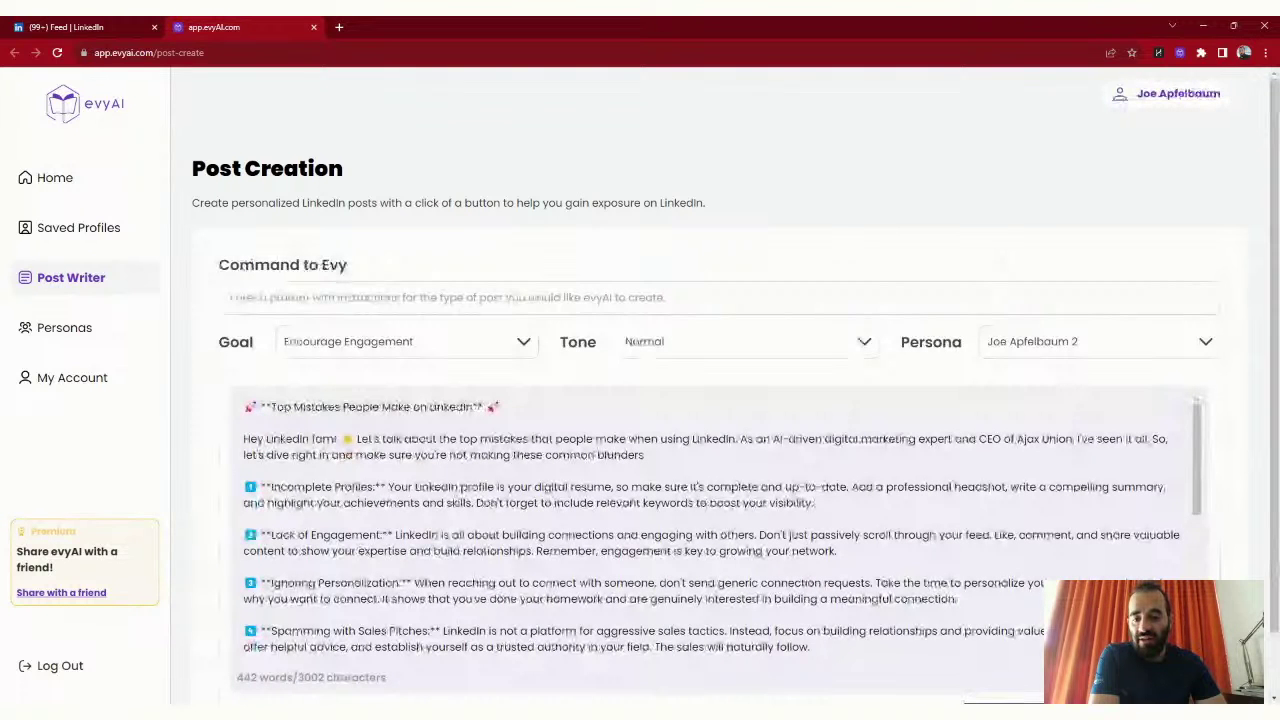
pyautogui.scroll(-1, 715, 520)
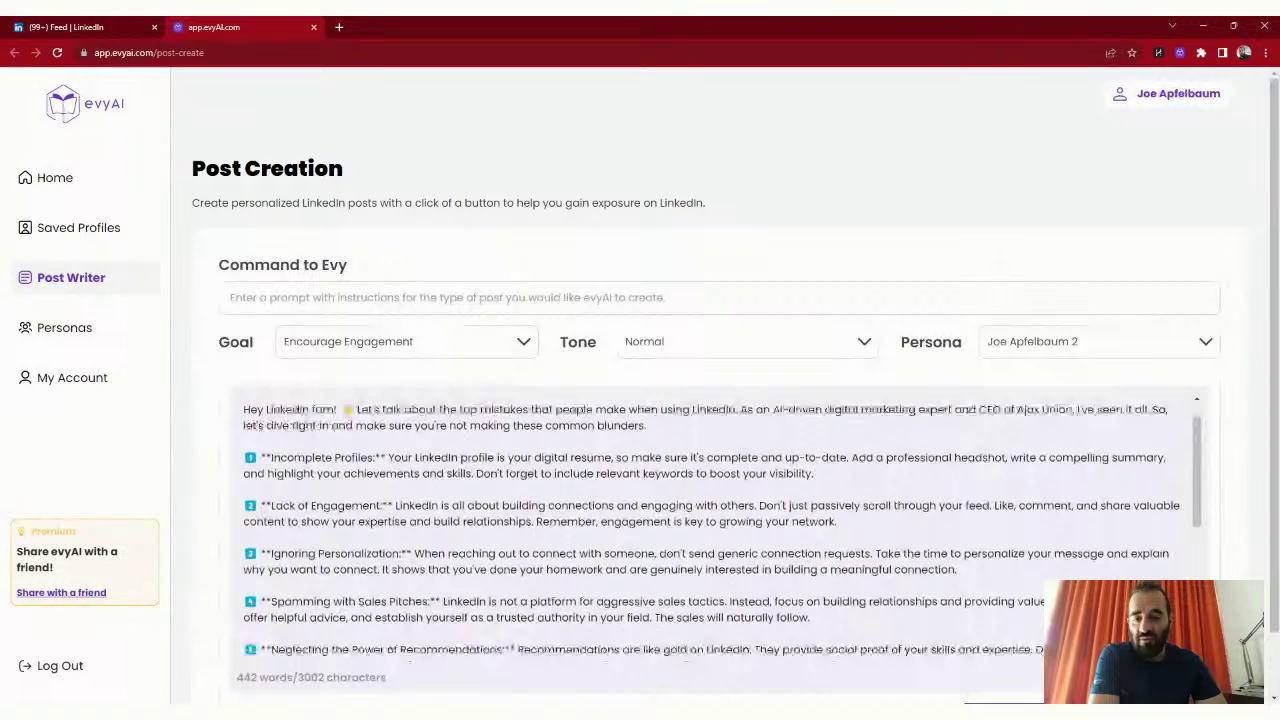
pyautogui.scroll(-1, 715, 520)
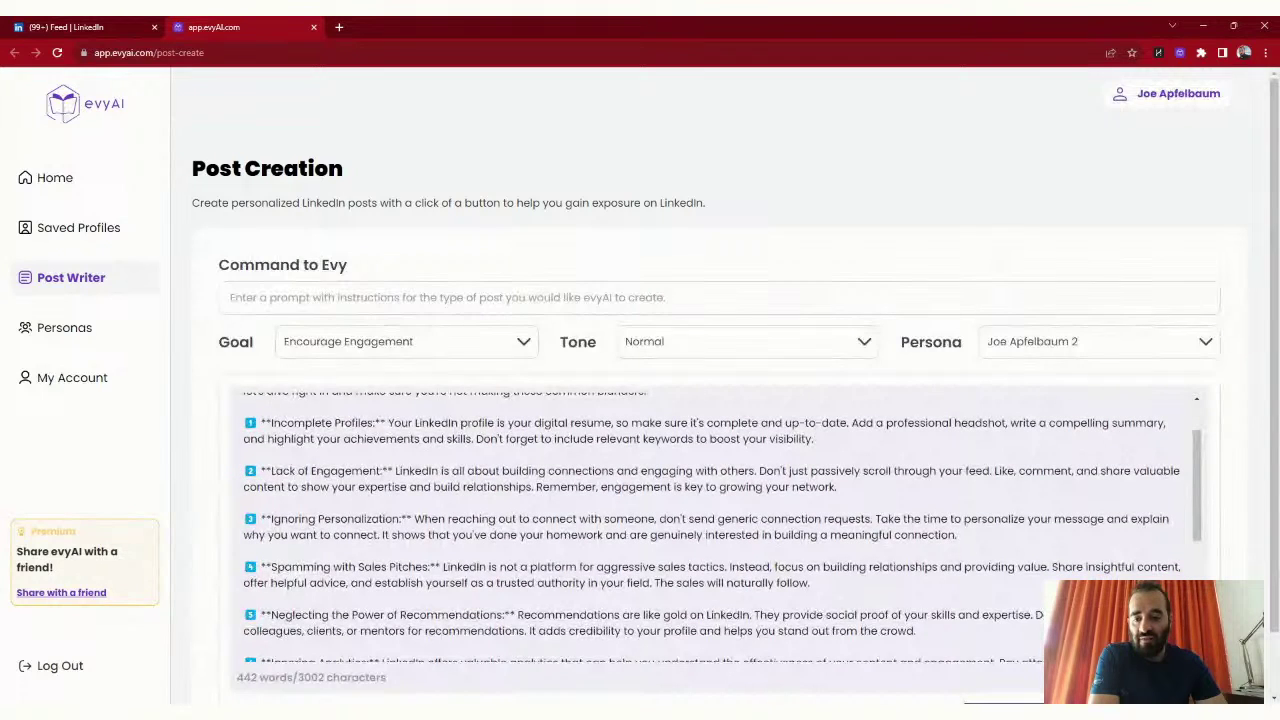
pyautogui.scroll(-2, 715, 530)
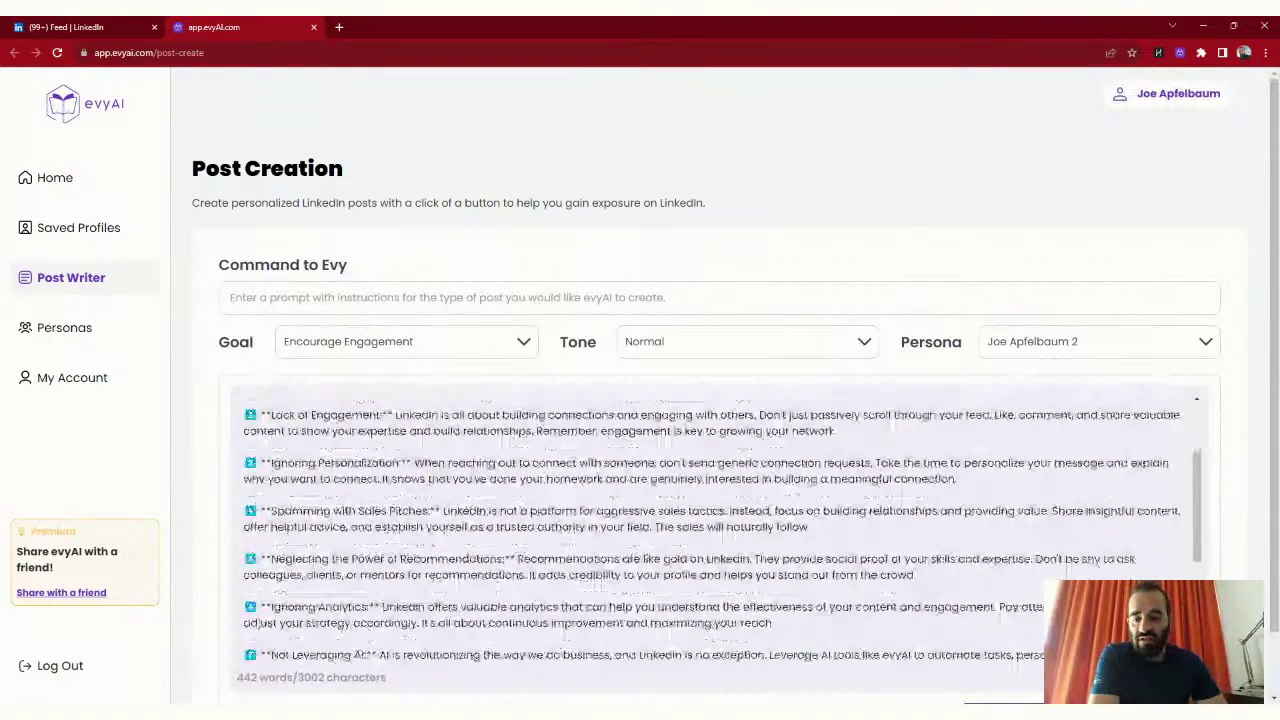
pyautogui.scroll(-3, 715, 525)
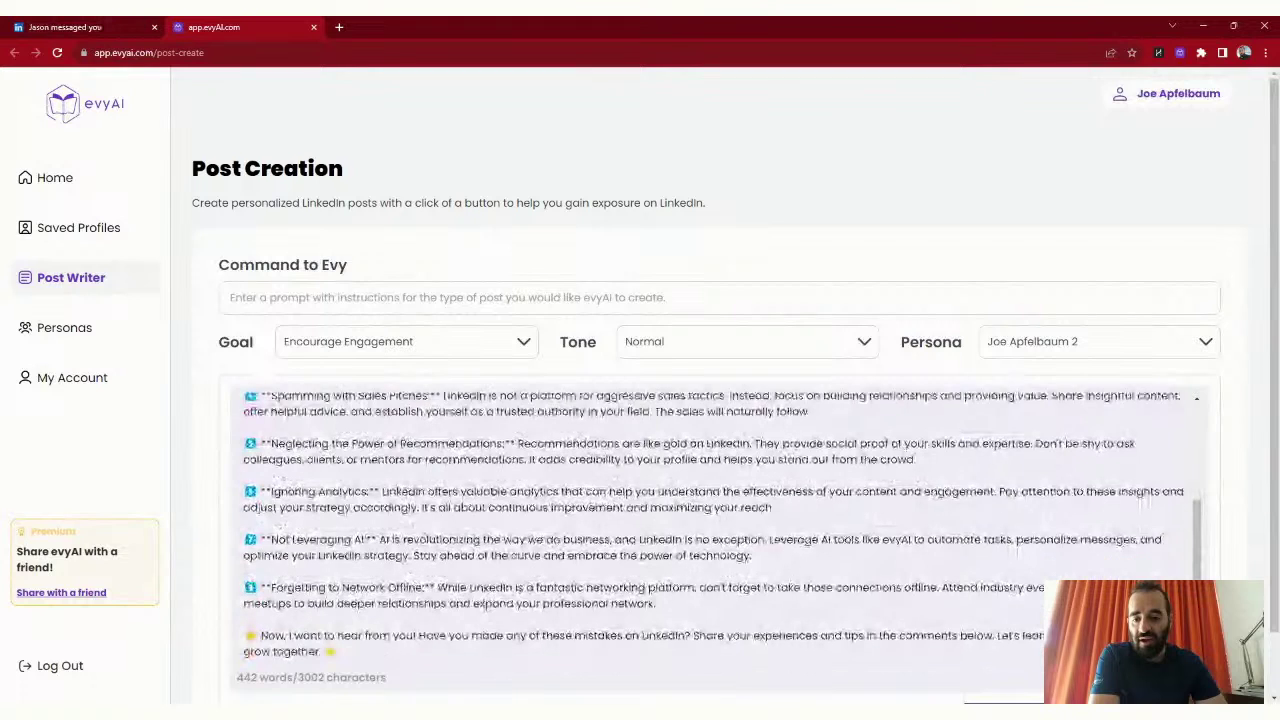
pyautogui.scroll(-2, 715, 525)
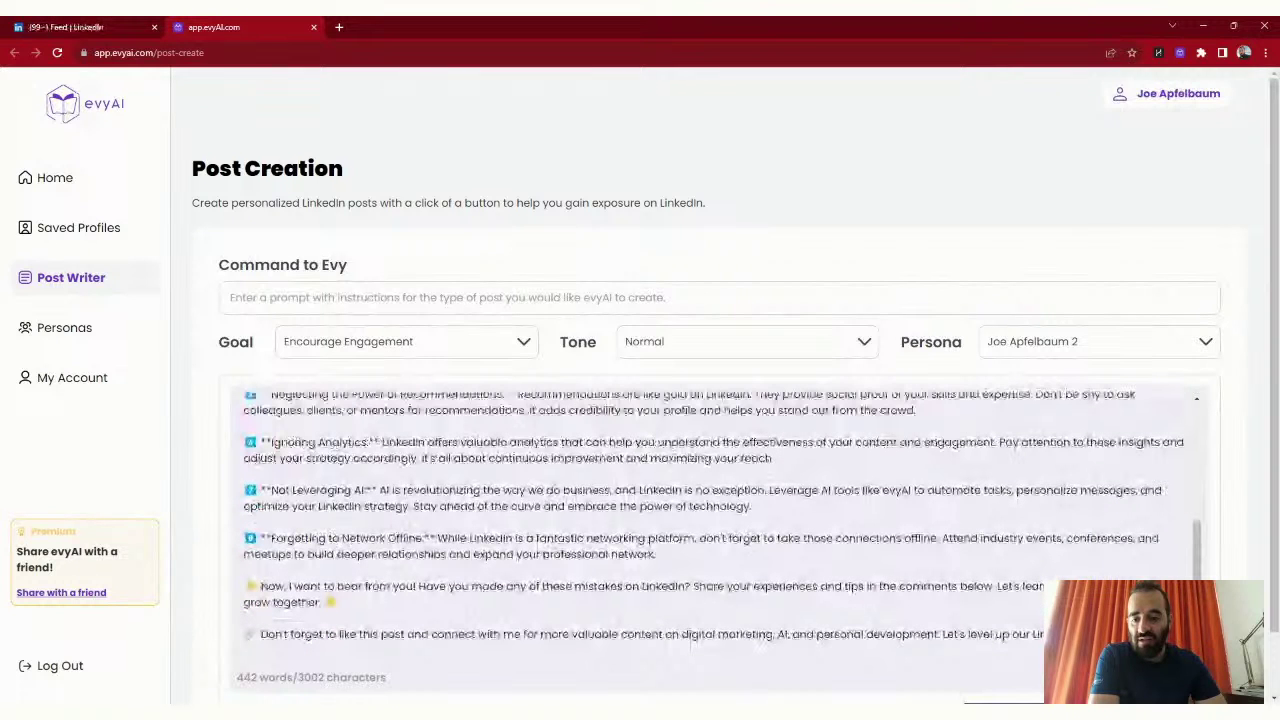
pyautogui.scroll(-3, 720, 520)
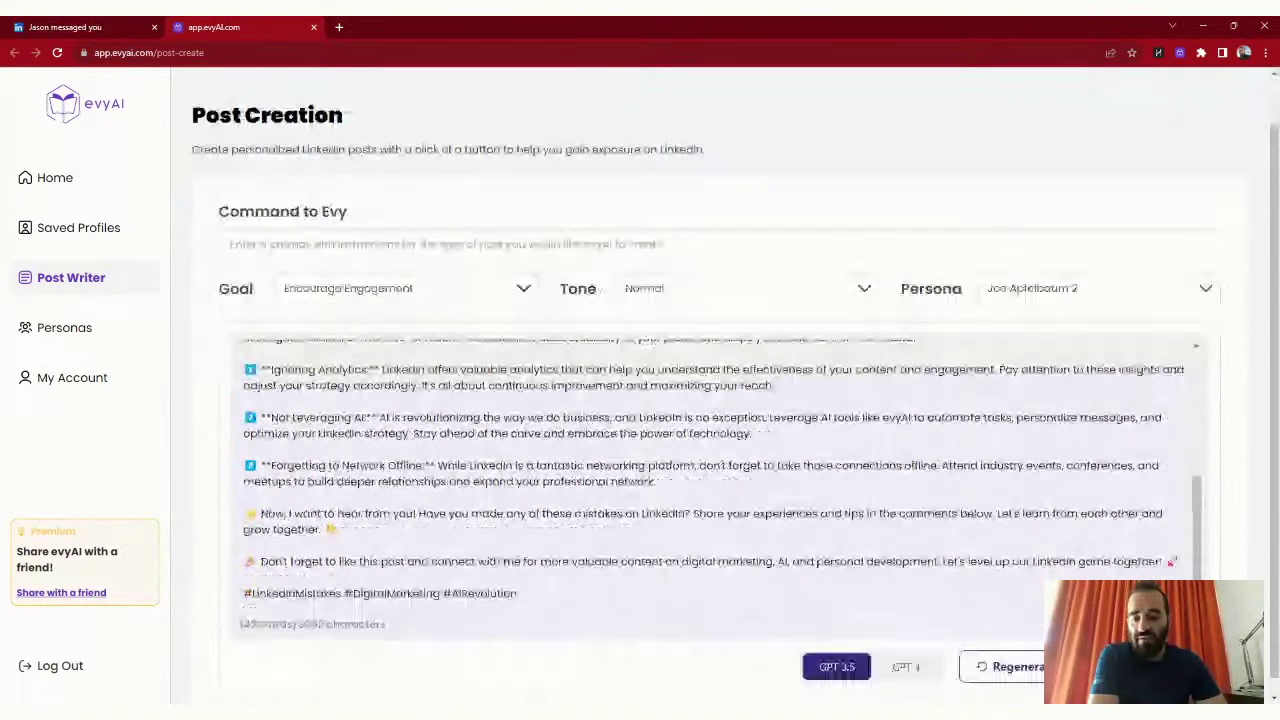
pyautogui.scroll(10, 715, 470)
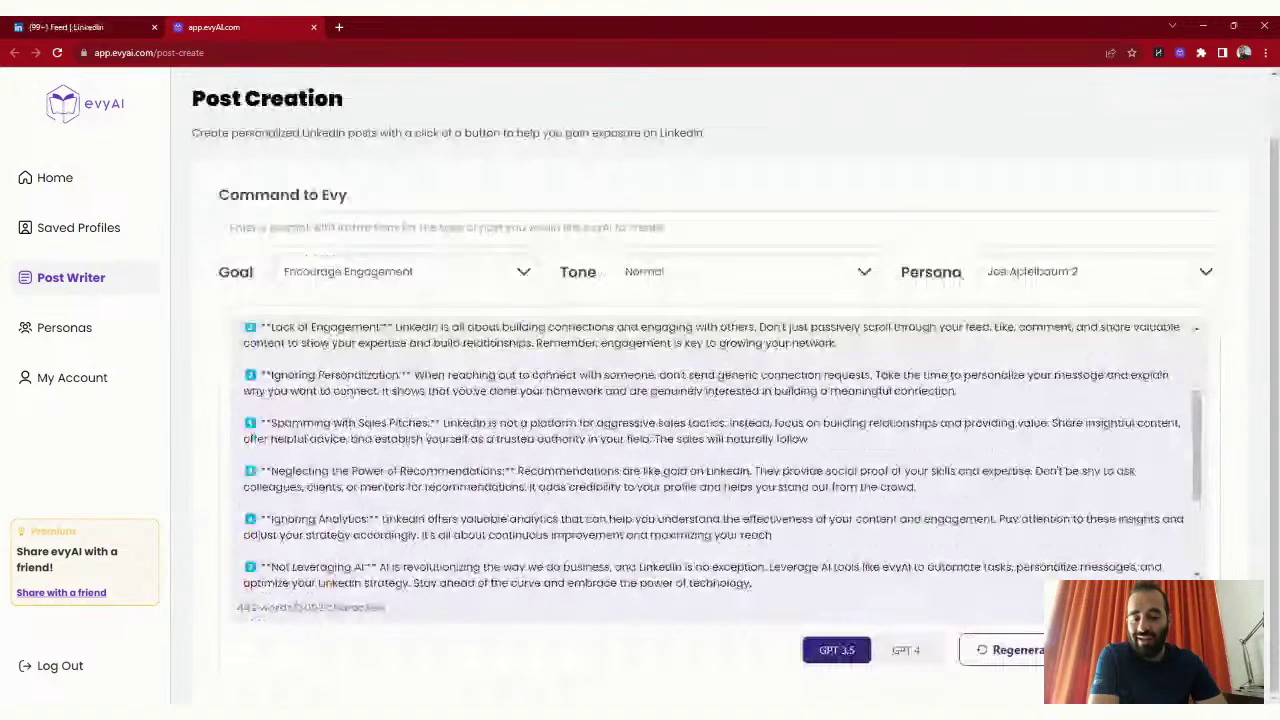
pyautogui.scroll(3, 715, 460)
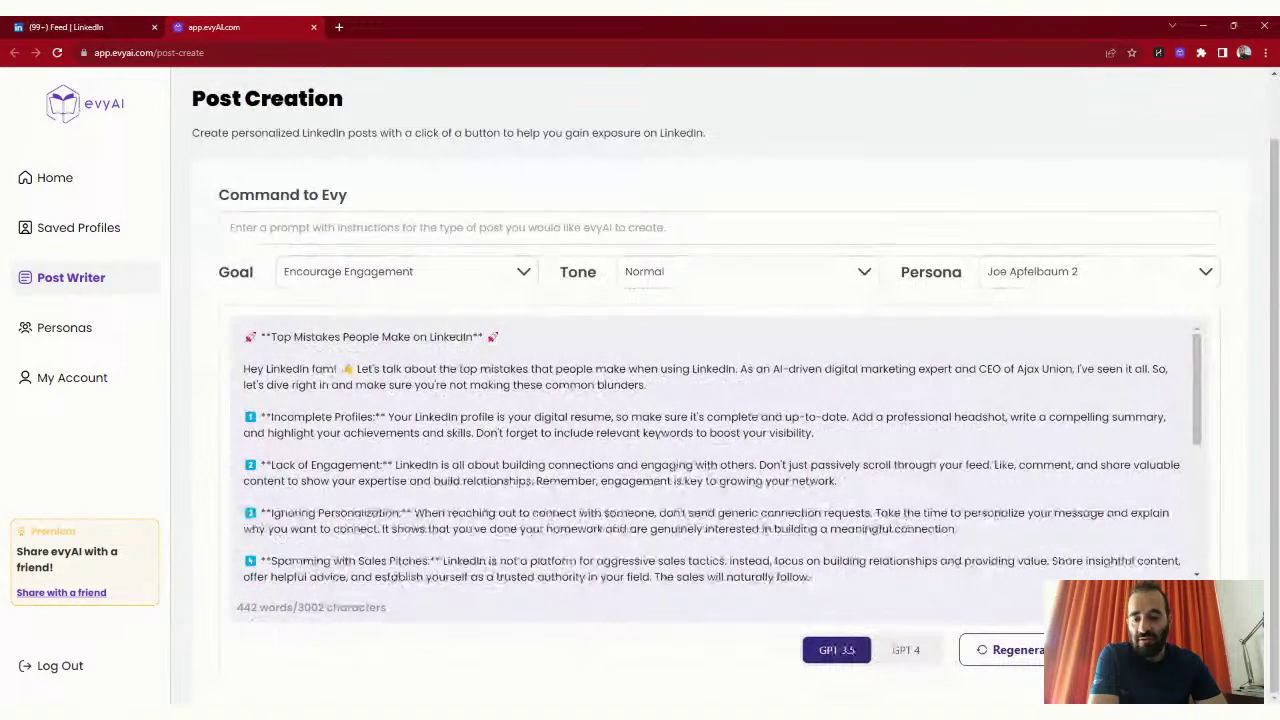
pyautogui.scroll(-5, 720, 456)
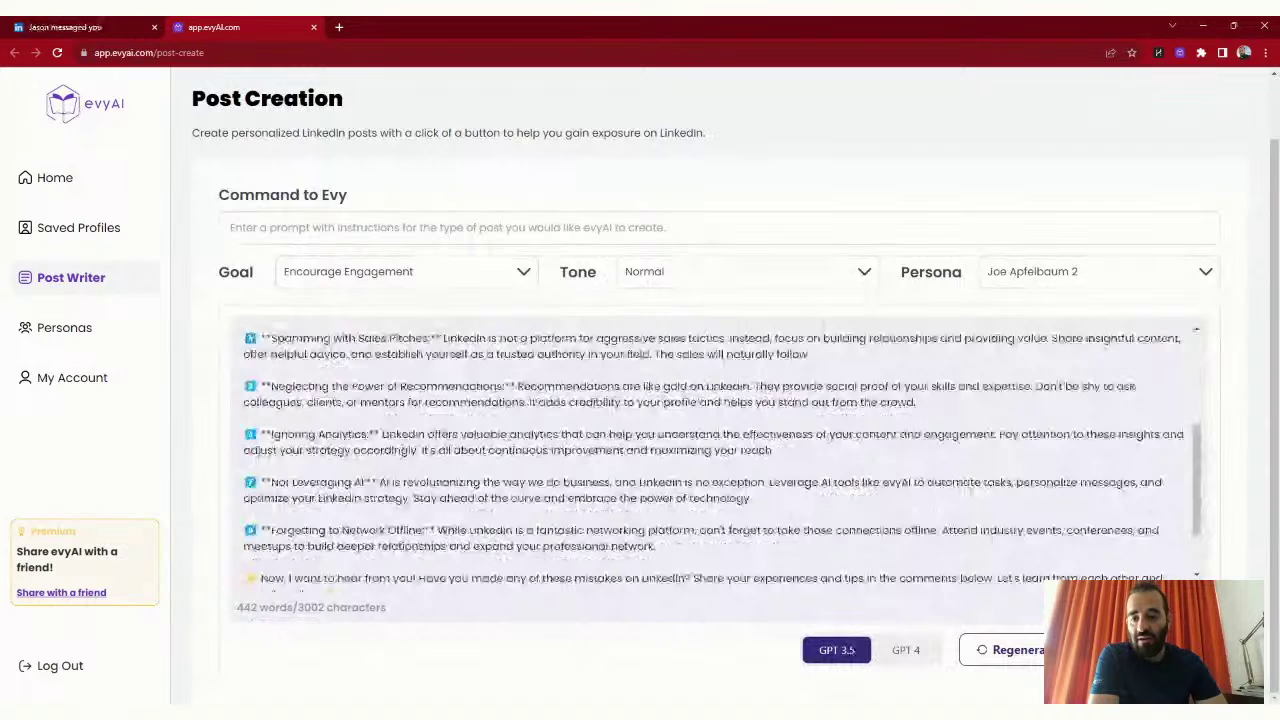
pyautogui.scroll(-3, 715, 455)
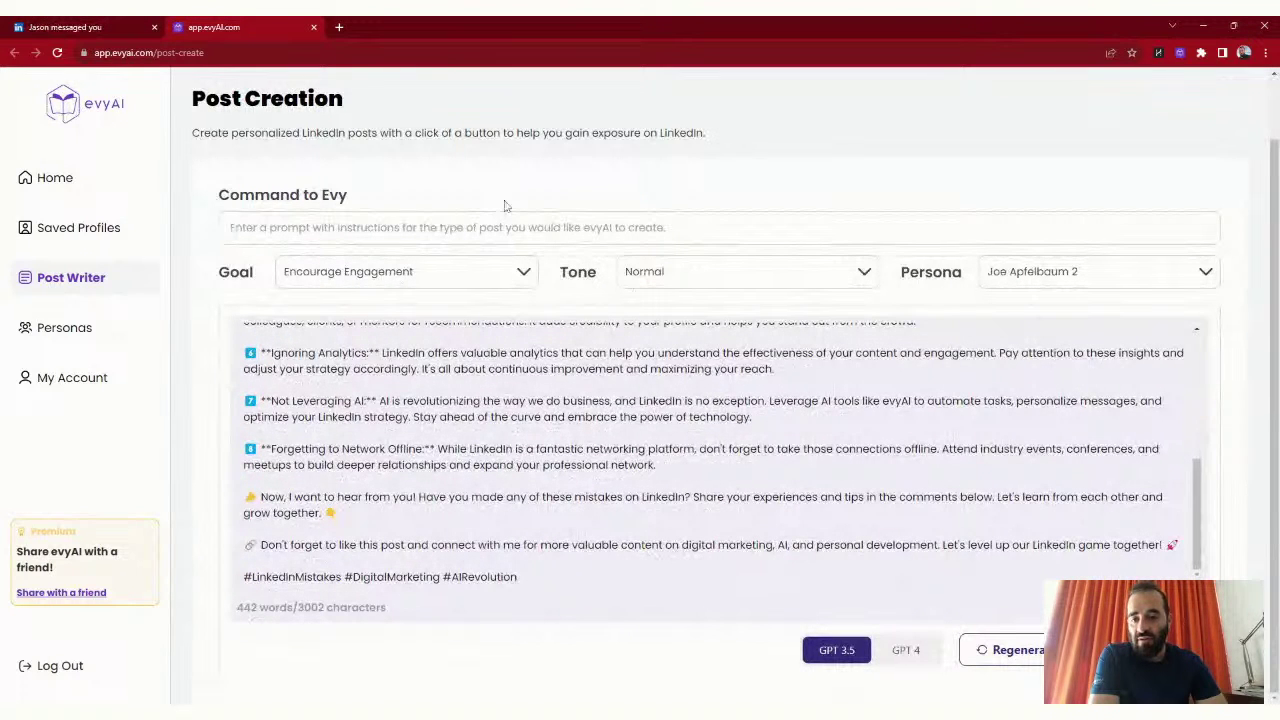
# Switch to LinkedIn, go to the messaging inbox and open evyAI's direct message generator for the most recent conversation.
pyautogui.scroll(10, 715, 455)
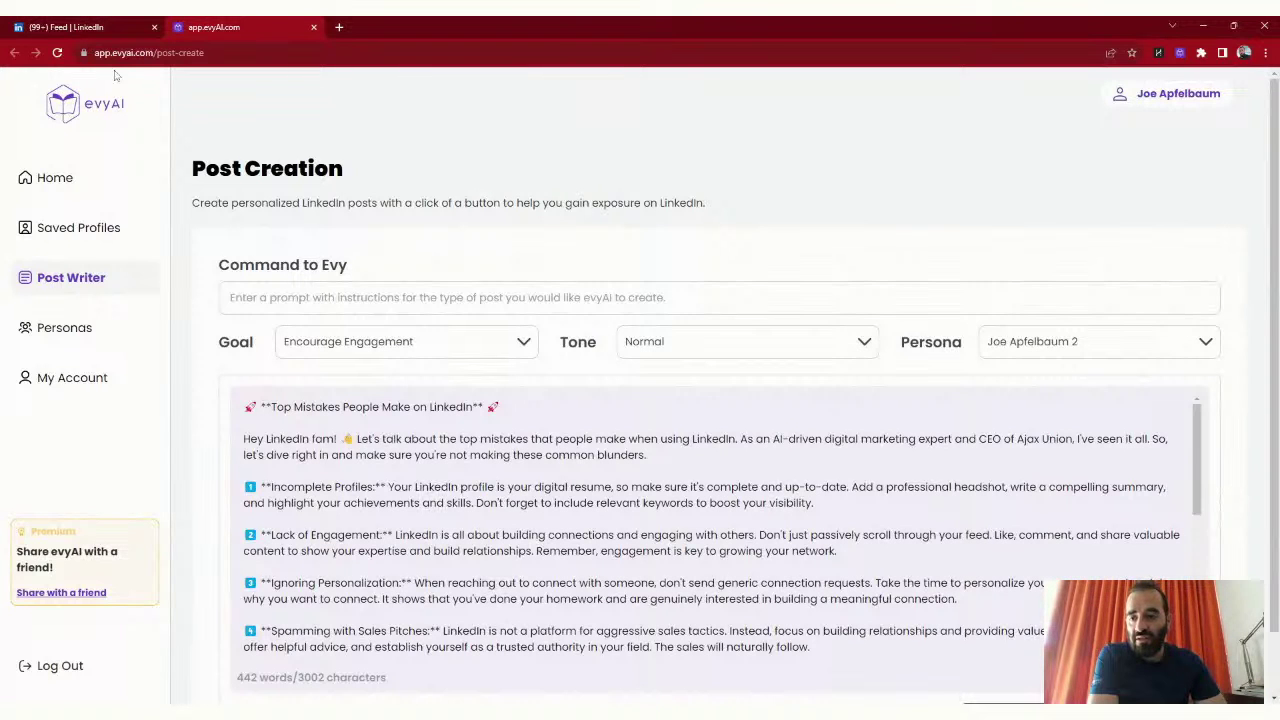
pyautogui.click(94, 28)
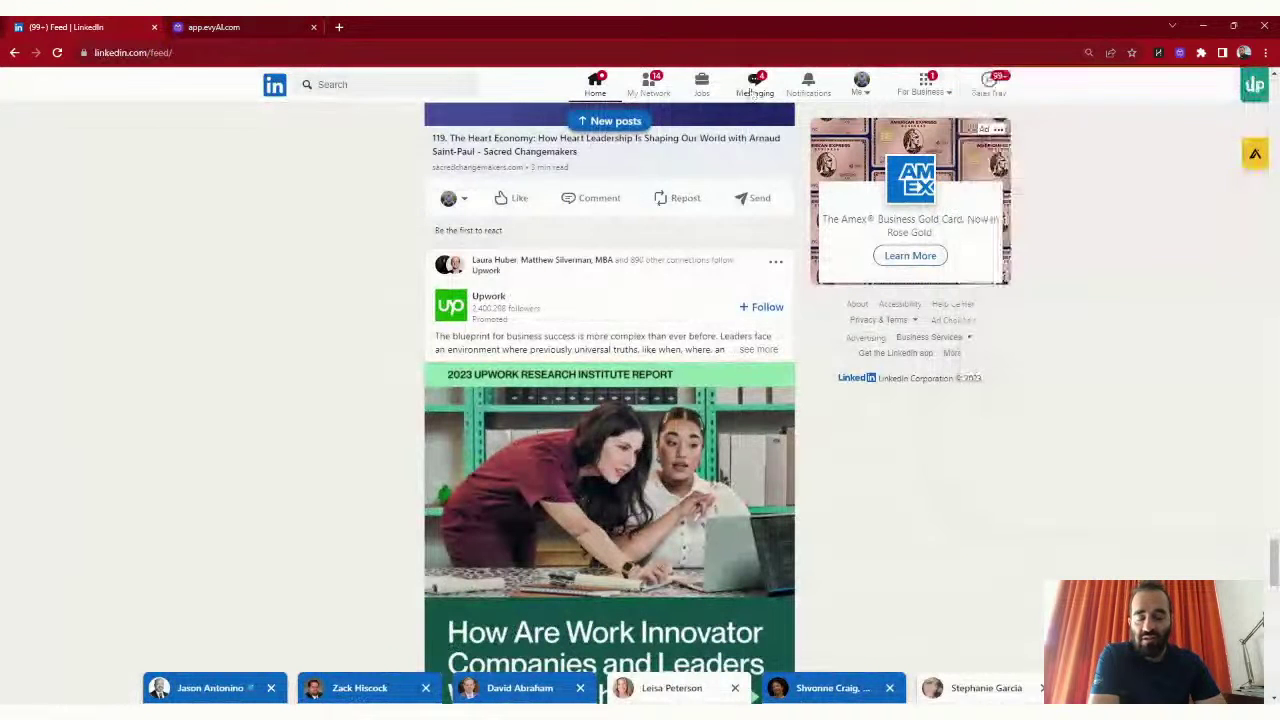
pyautogui.click(754, 86)
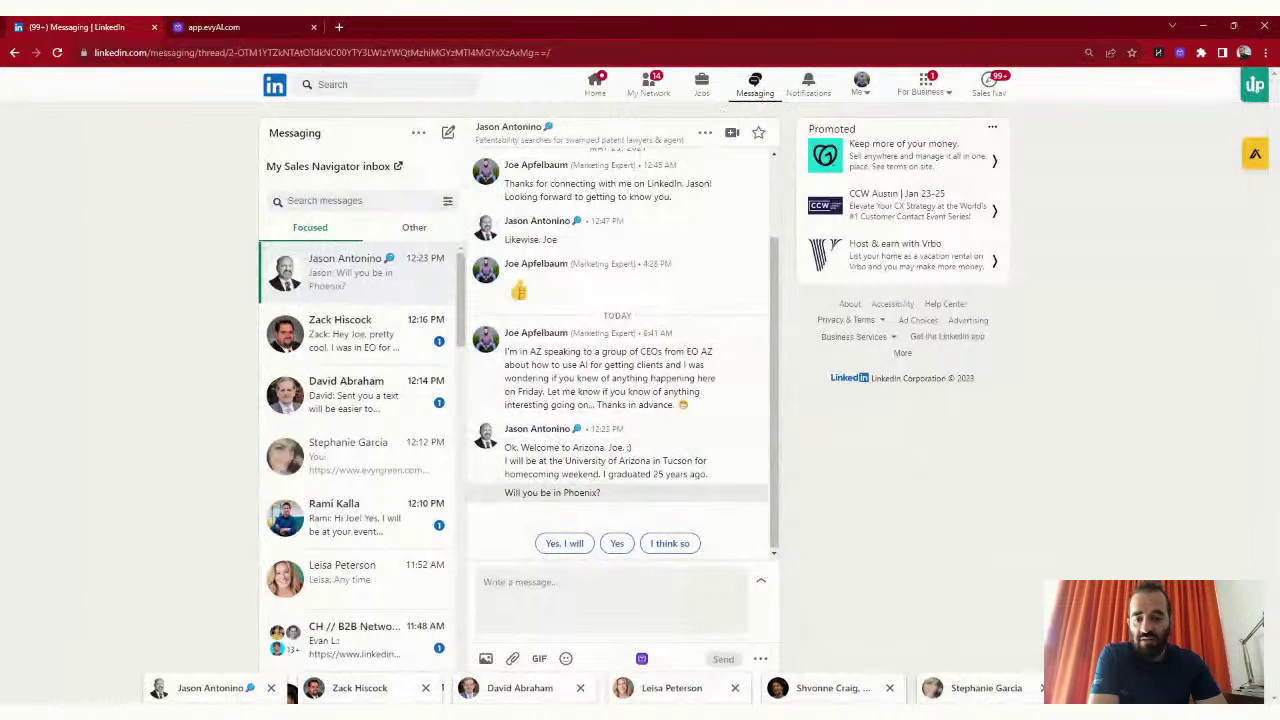
pyautogui.click(642, 659)
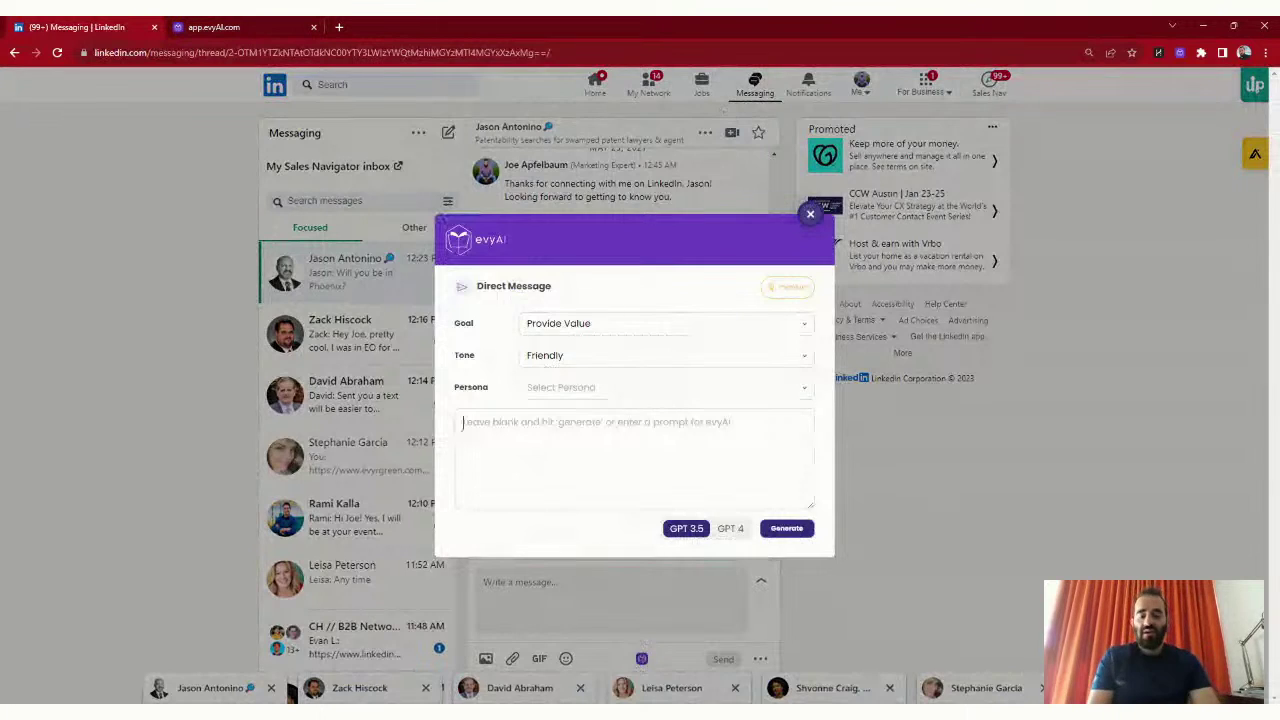
# Generate a direct message from the prompt "I am in scottsdale and I was wondering if you know of any events happening tomorrow".
pyautogui.write('I am in sc')
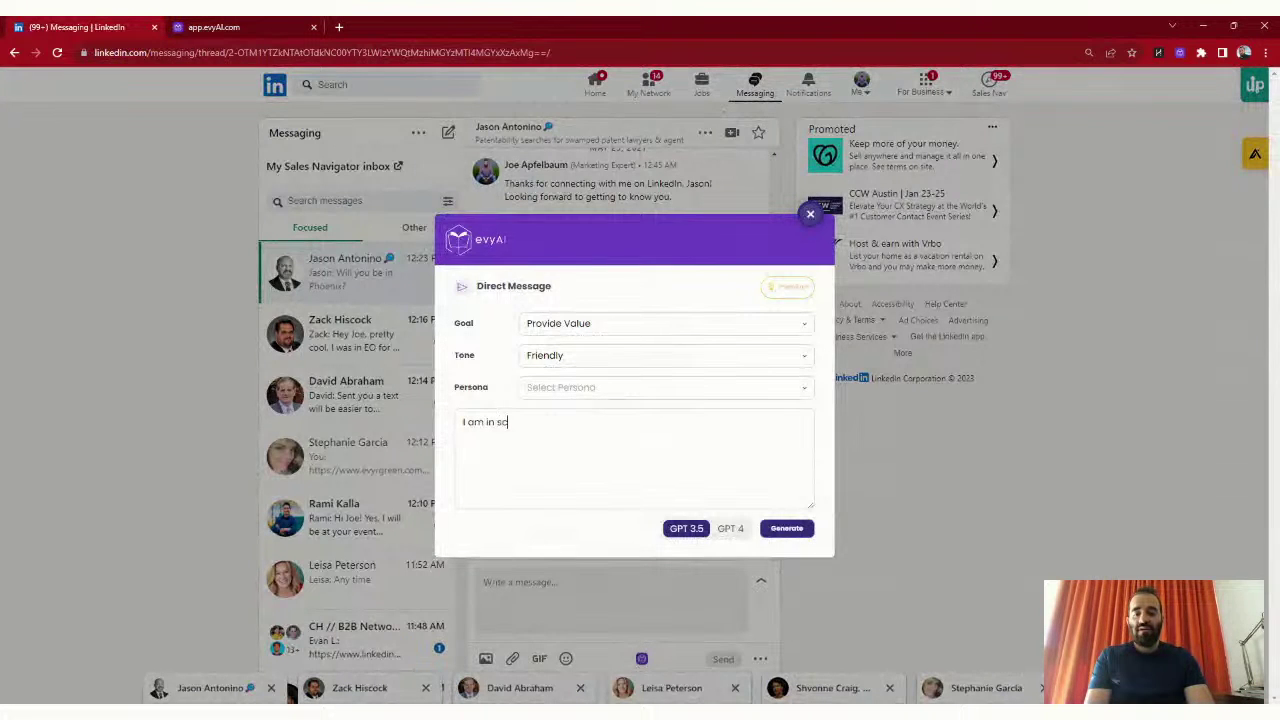
pyautogui.write('otts do')
pyautogui.write('dale ti')
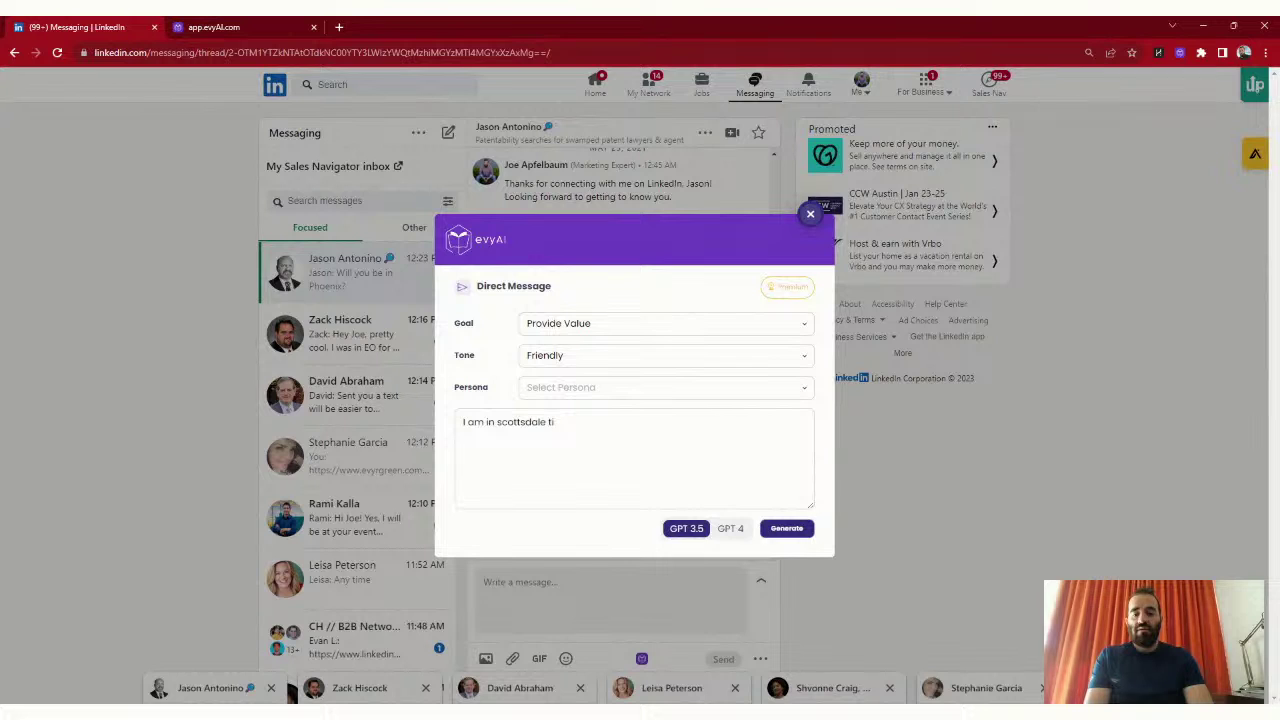
pyautogui.press('BackSpace')
pyautogui.press('BackSpace')
pyautogui.write('and')
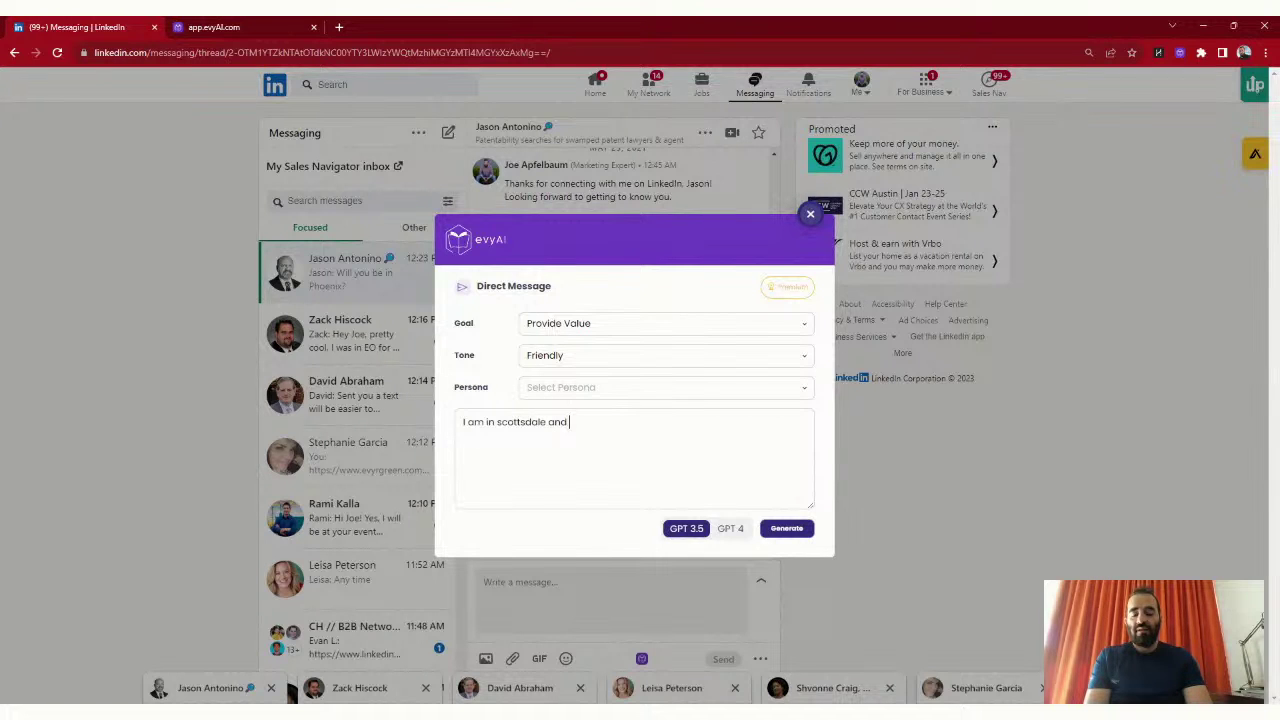
pyautogui.write(' I won')
pyautogui.write('wondering if you know ')
pyautogui.write('of an')
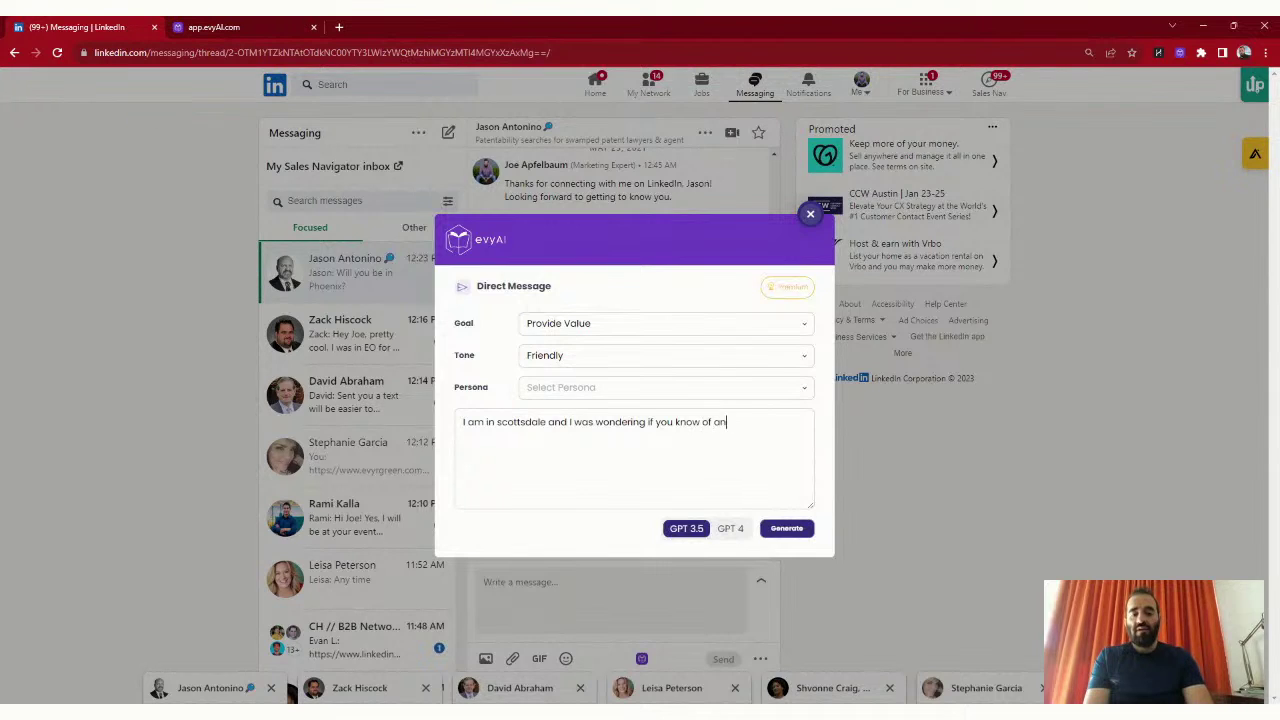
pyautogui.write('y events happening tomoror')
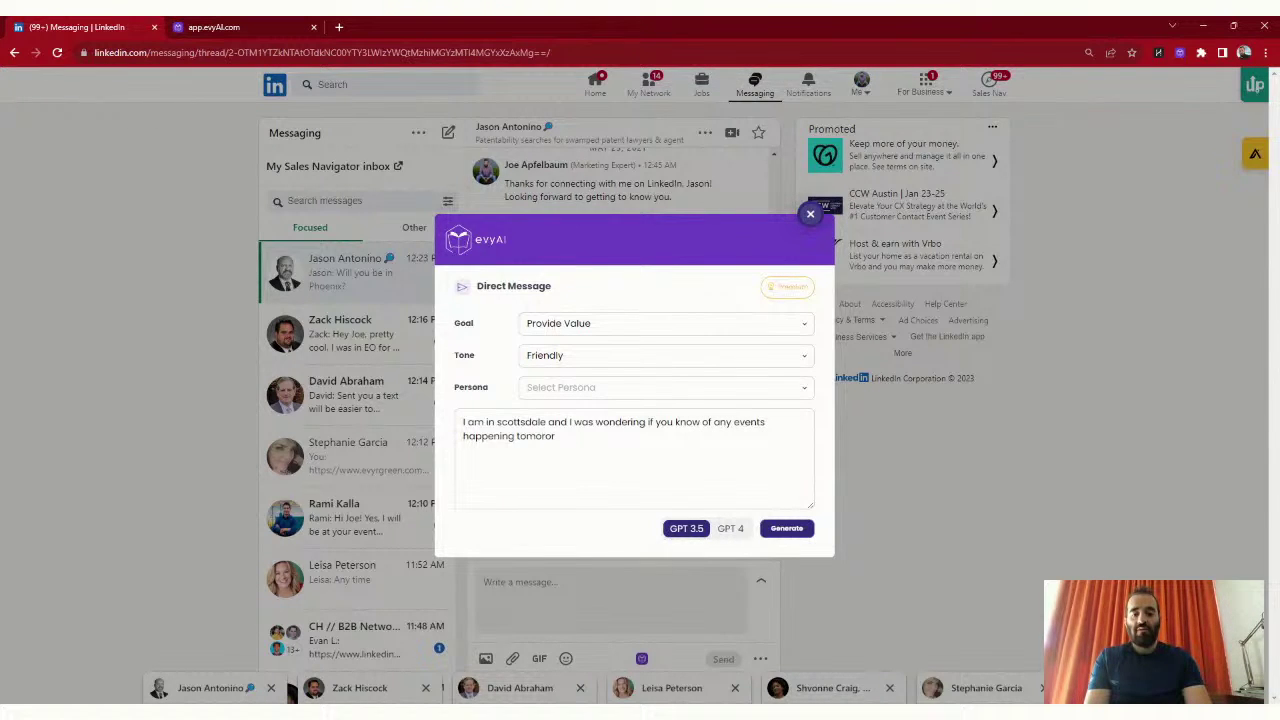
pyautogui.press('BackSpace')
pyautogui.write('ow')
pyautogui.click(777, 536)
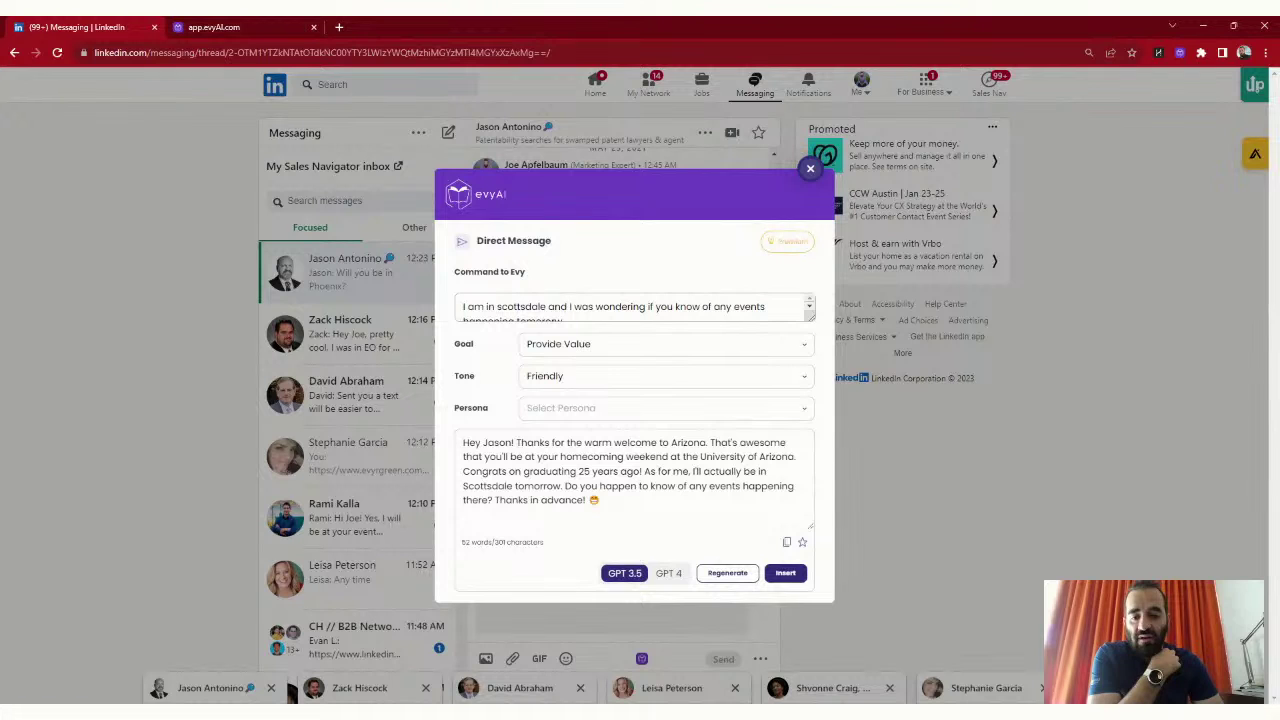
# Insert the generated reply into the conversation's message field and send it.
pyautogui.click(785, 573)
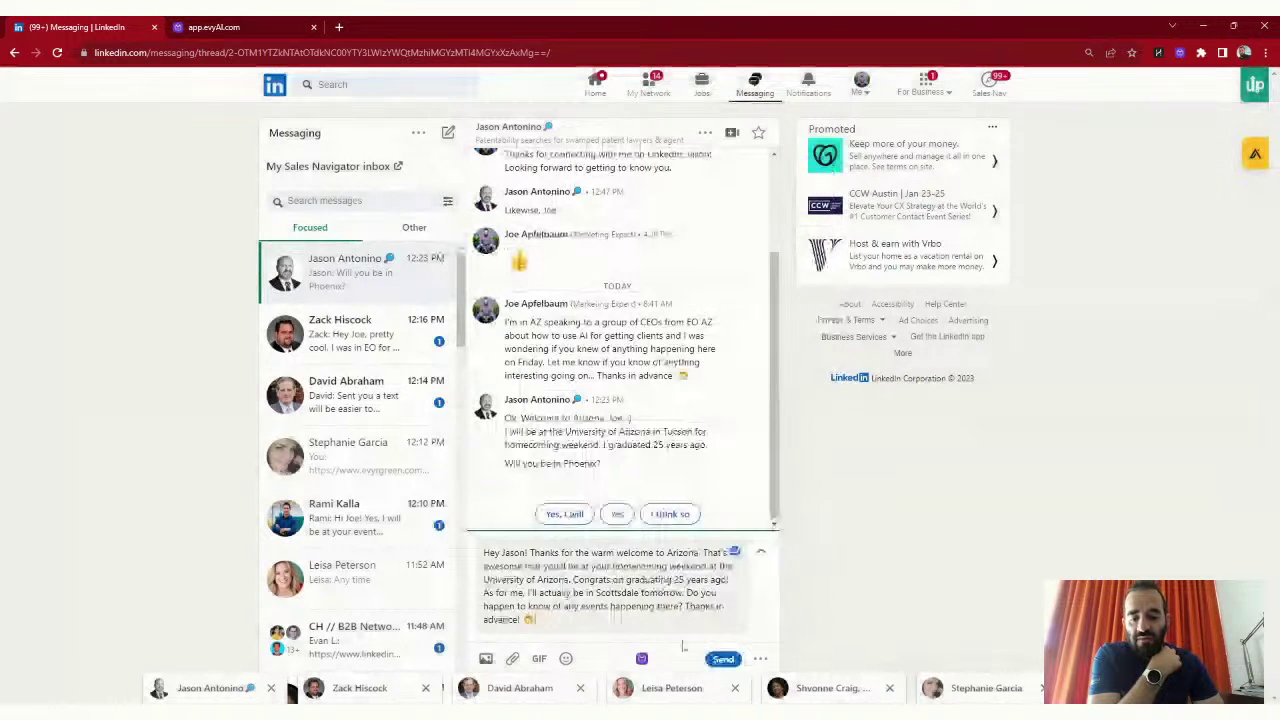
pyautogui.press('Return')
pyautogui.moveTo(666, 446)
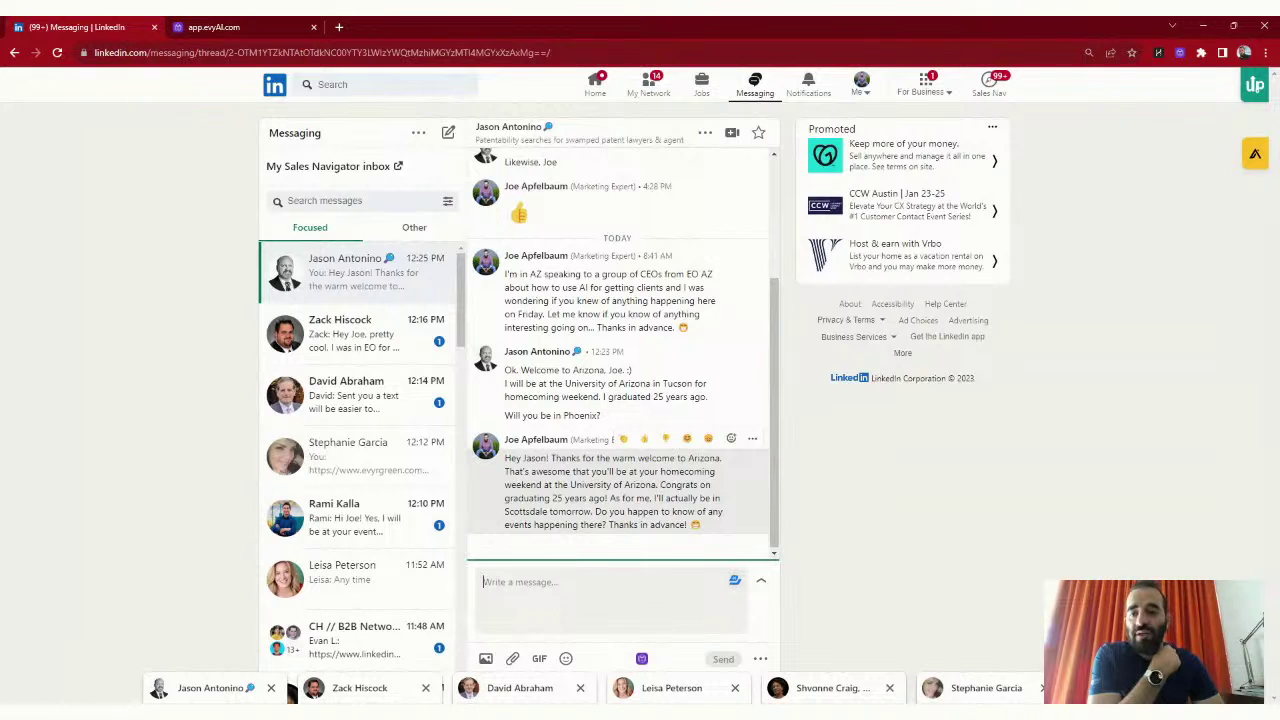
pyautogui.click(240, 29)
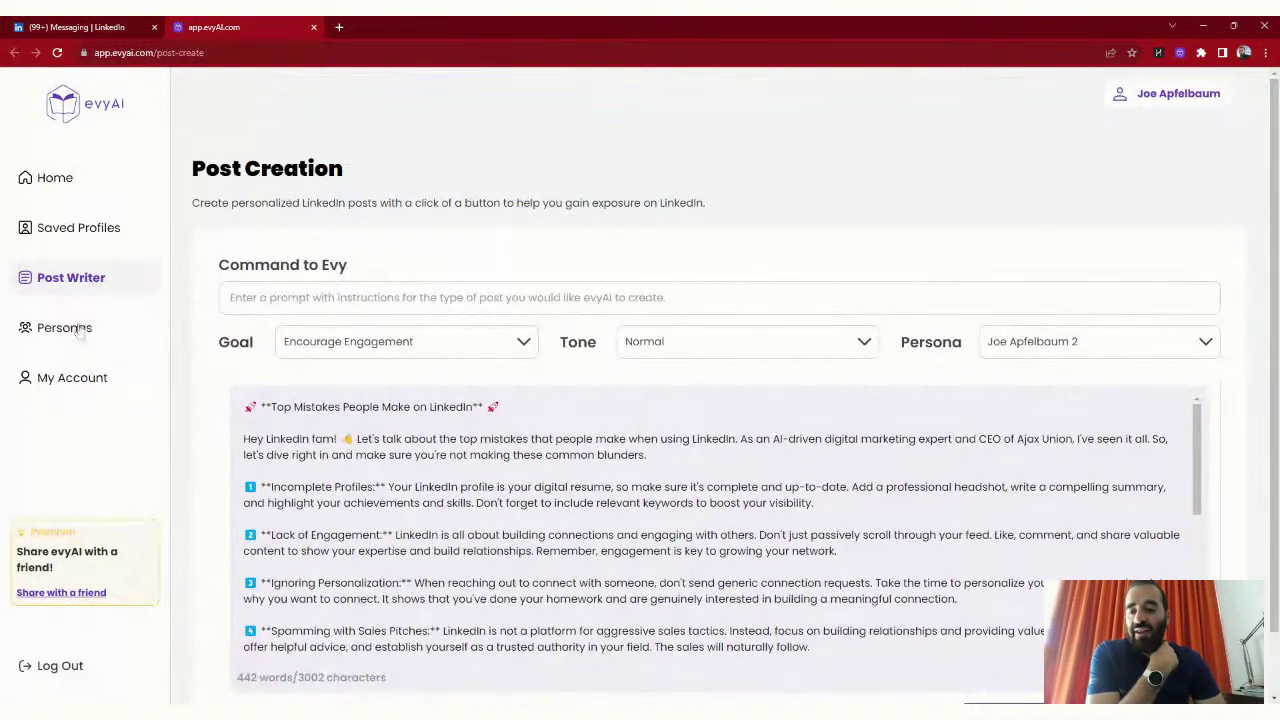
pyautogui.click(100, 29)
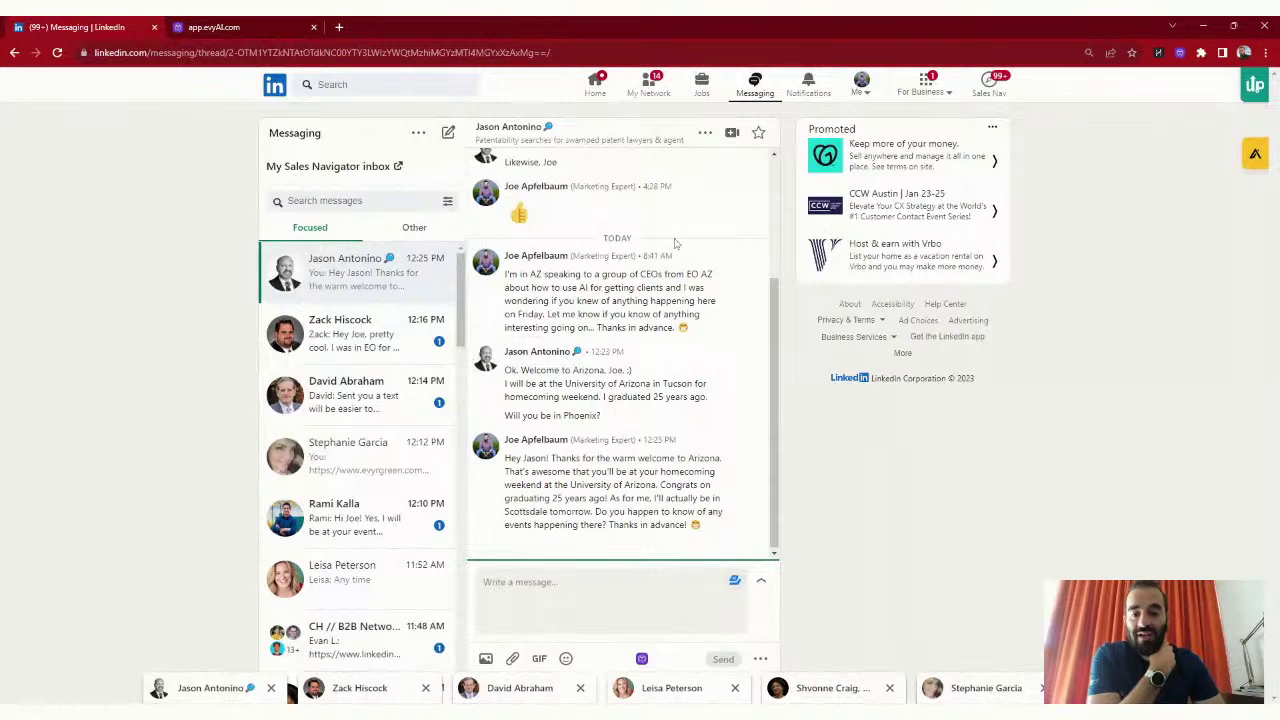
# Open the conversation partner's profile and, from its suggested people, open the profile of the patent and trademark research and advisory expert.
pyautogui.click(531, 353)
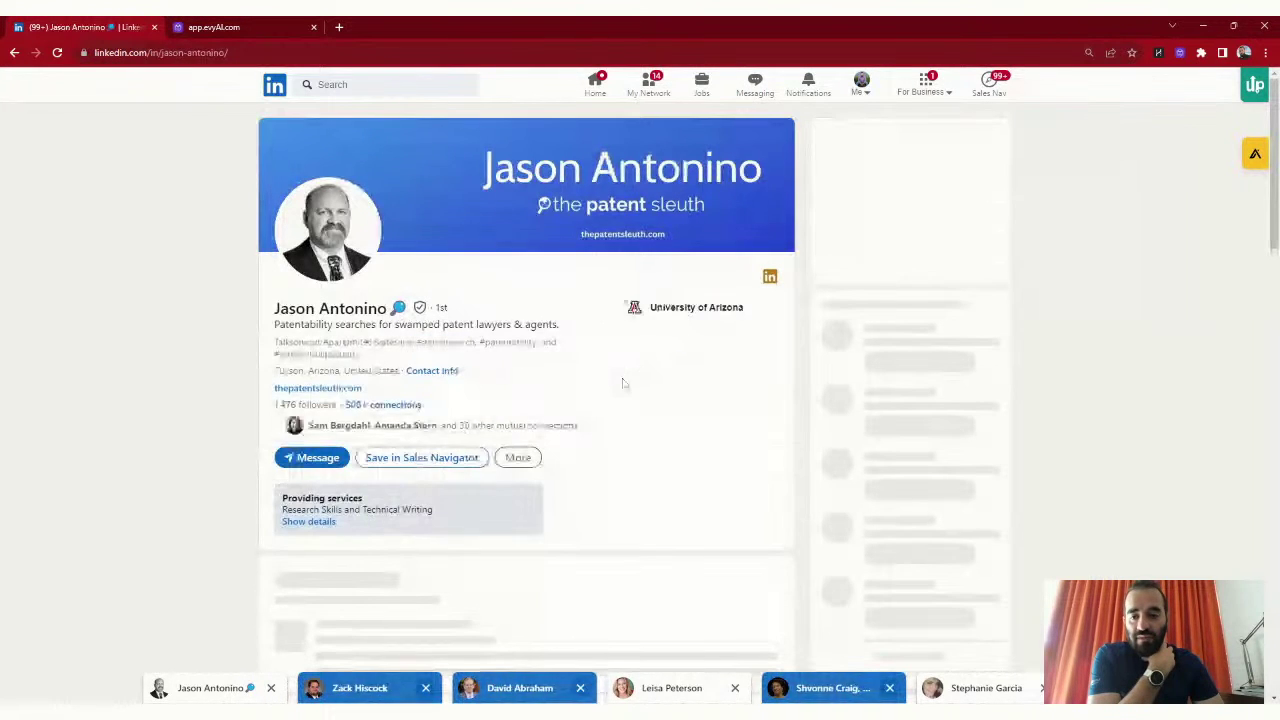
pyautogui.scroll(-1, 622, 383)
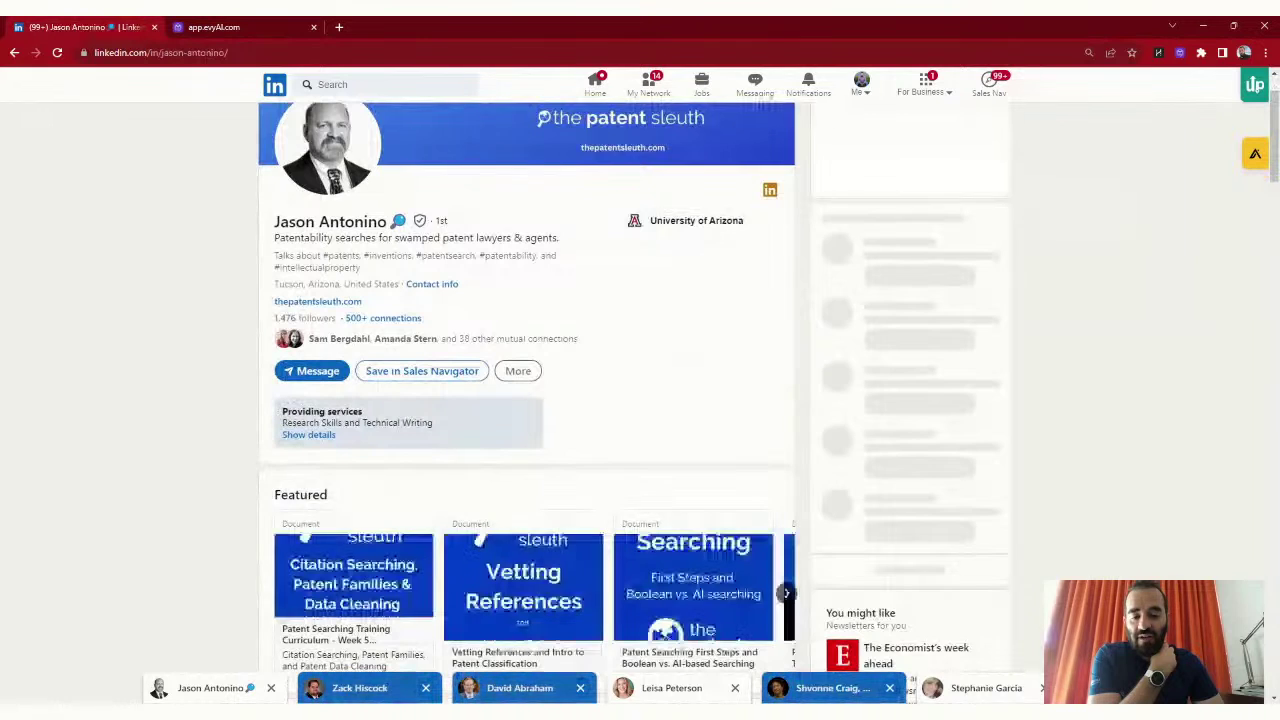
pyautogui.scroll(-1, 622, 383)
pyautogui.scroll(-1, 700, 360)
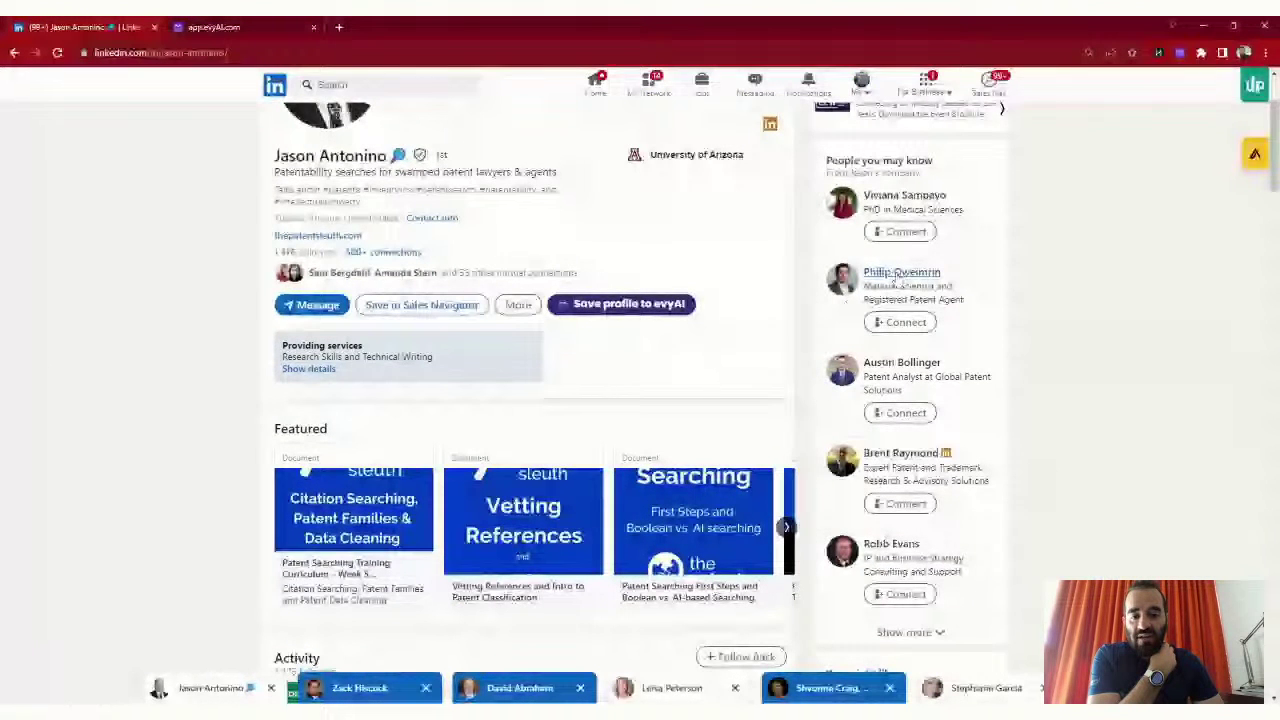
pyautogui.click(880, 455)
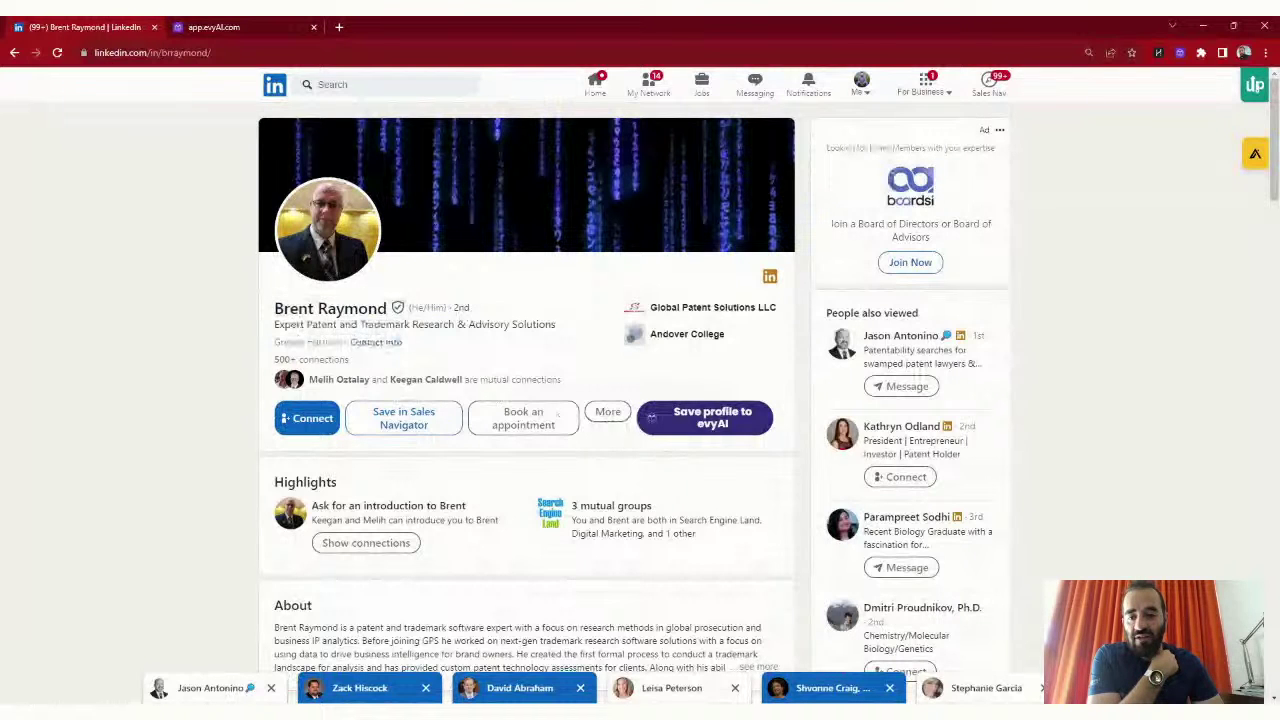
# Generate a connection note for this profile with evyAI, leaving the prompt blank, and send the invitation with the inserted note.
pyautogui.click(303, 418)
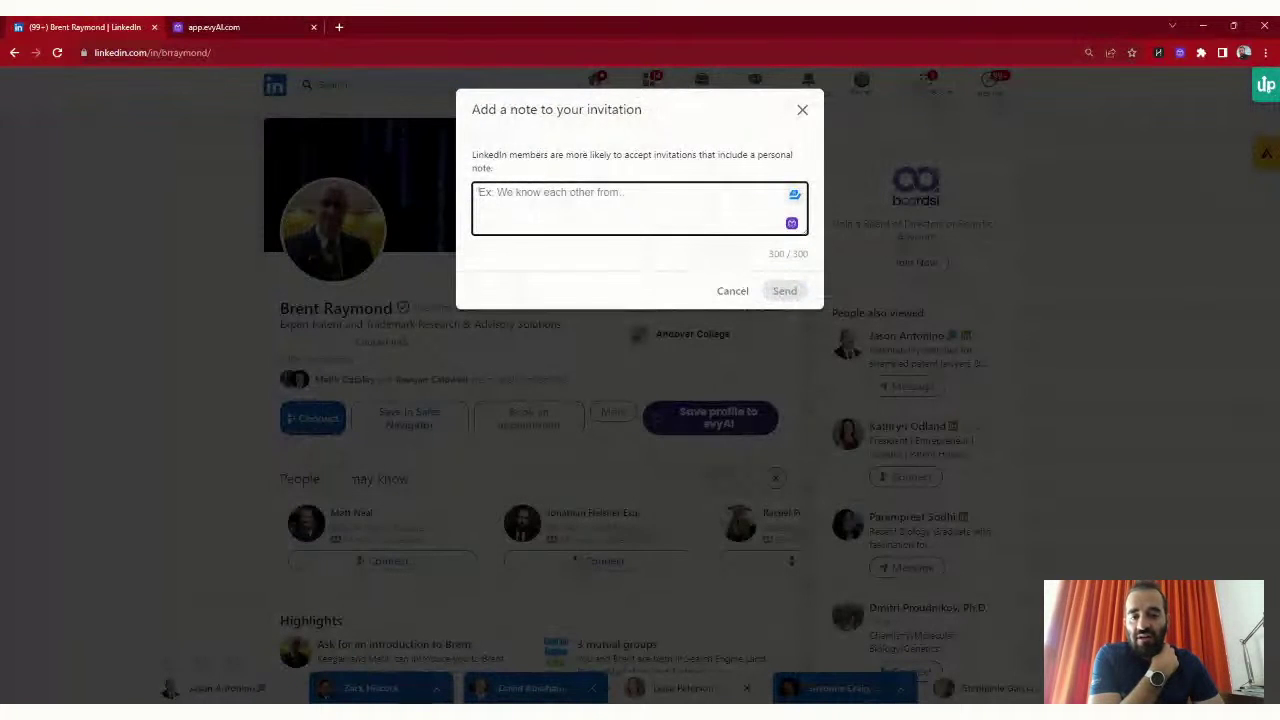
pyautogui.click(791, 223)
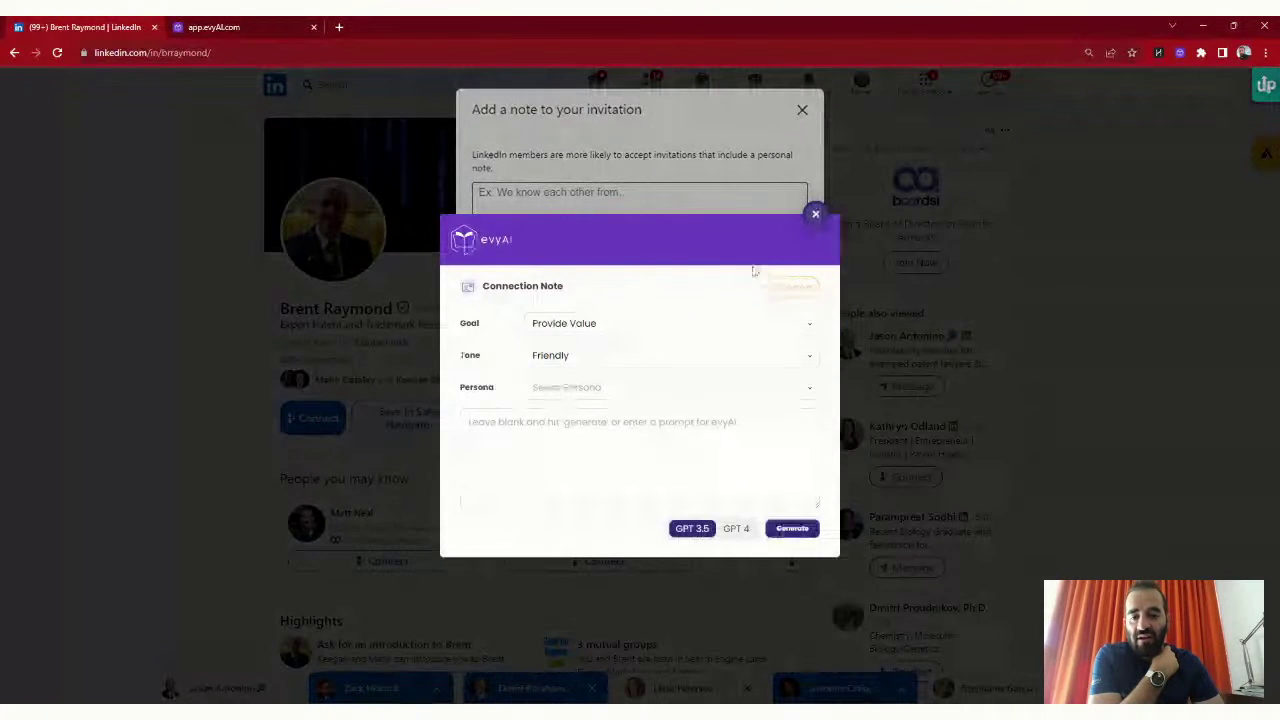
pyautogui.click(780, 530)
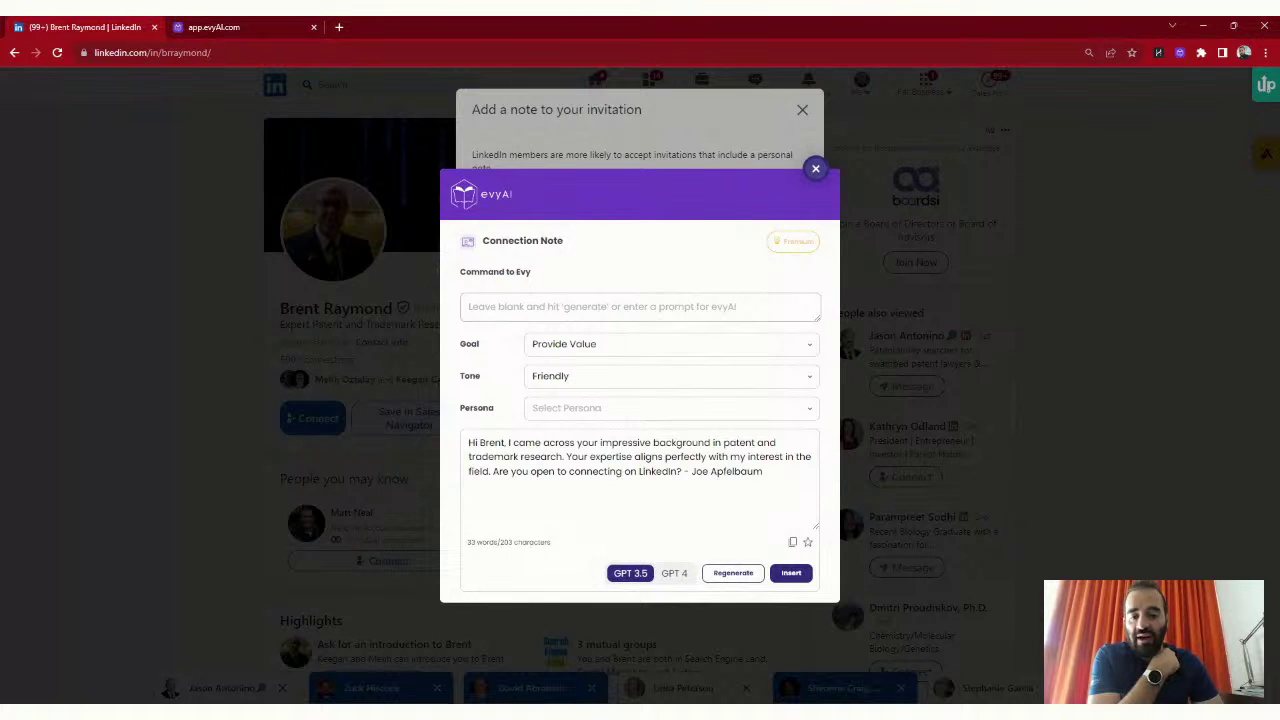
pyautogui.click(790, 573)
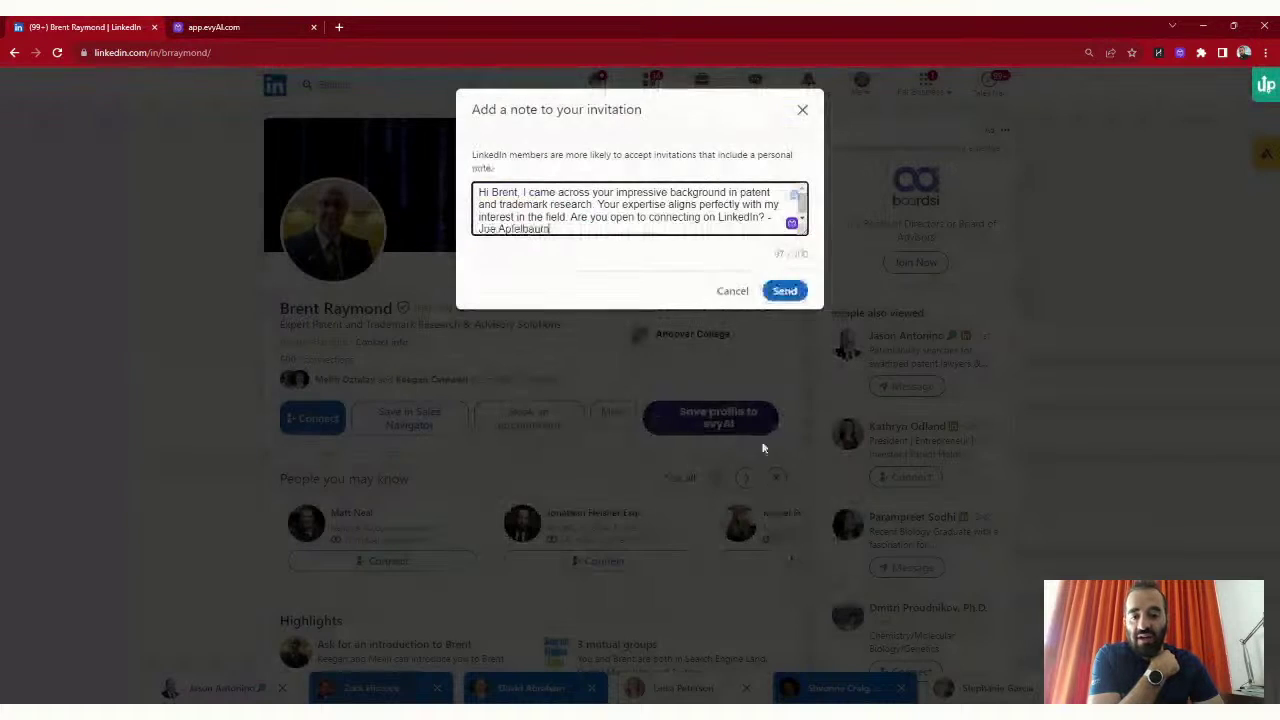
pyautogui.click(785, 291)
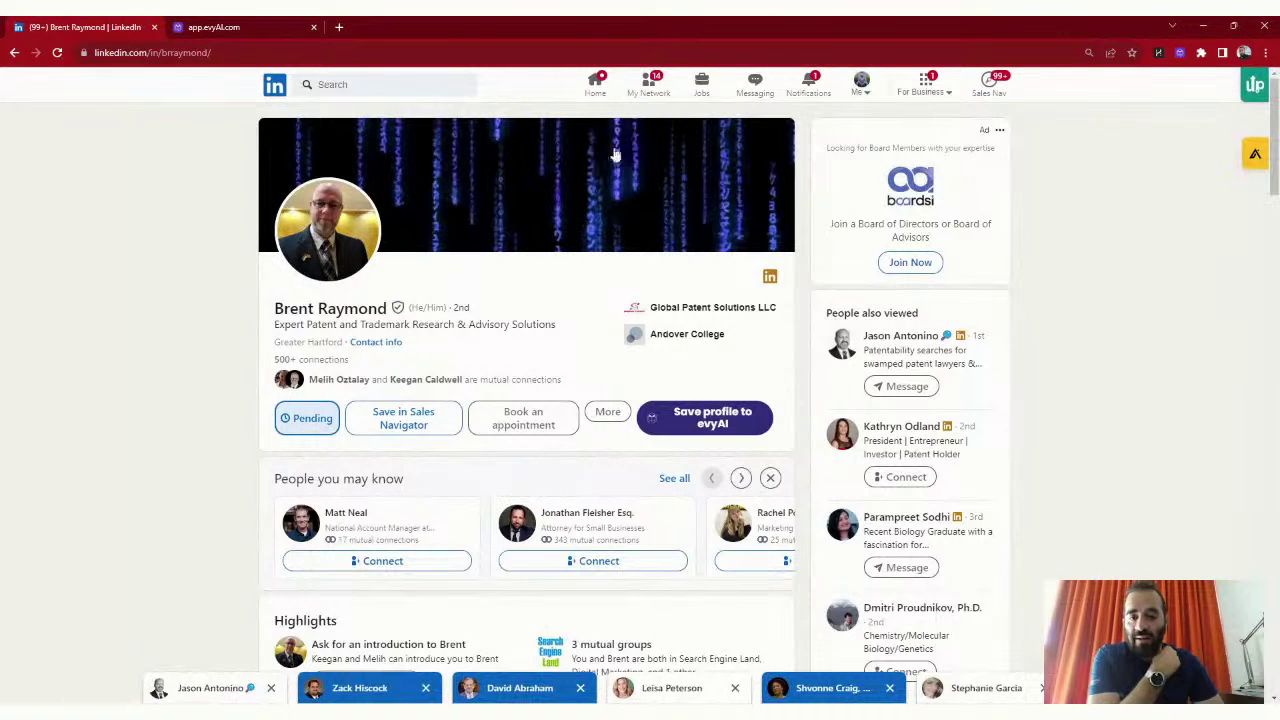
# Go to the messaging inbox and open the profile of the contact who was sent the webinar replay link.
pyautogui.click(755, 85)
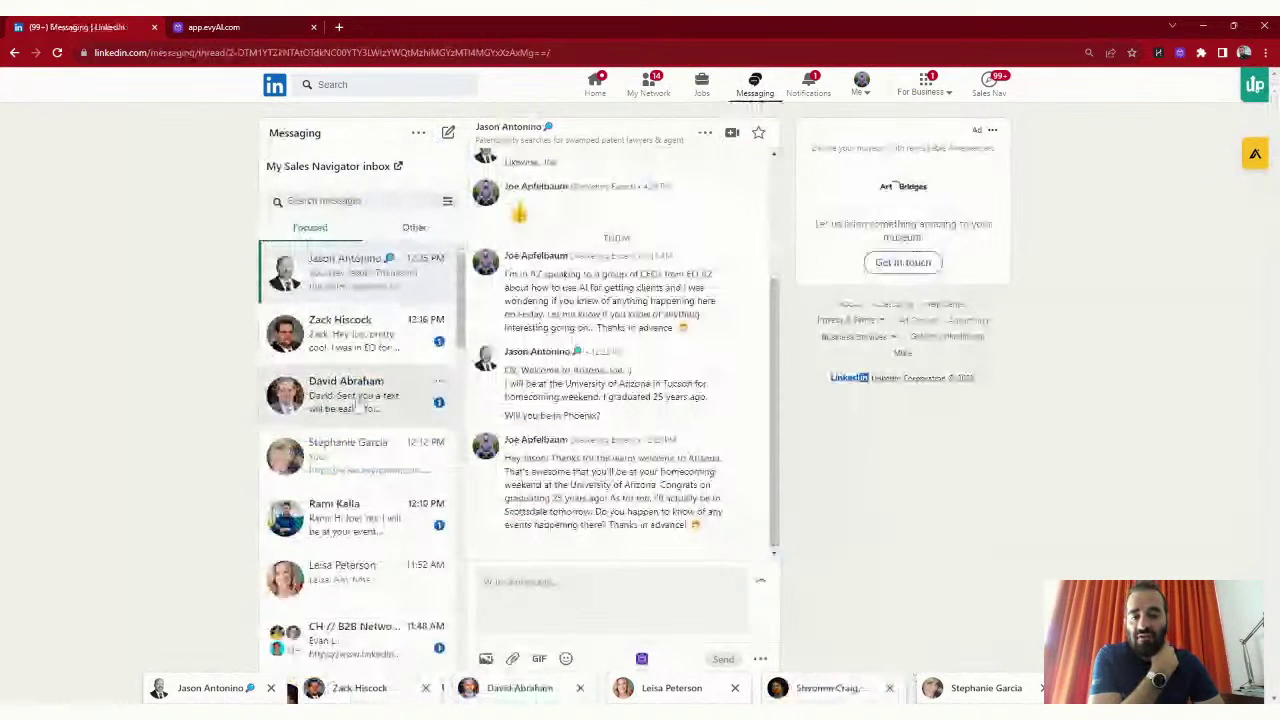
pyautogui.click(350, 455)
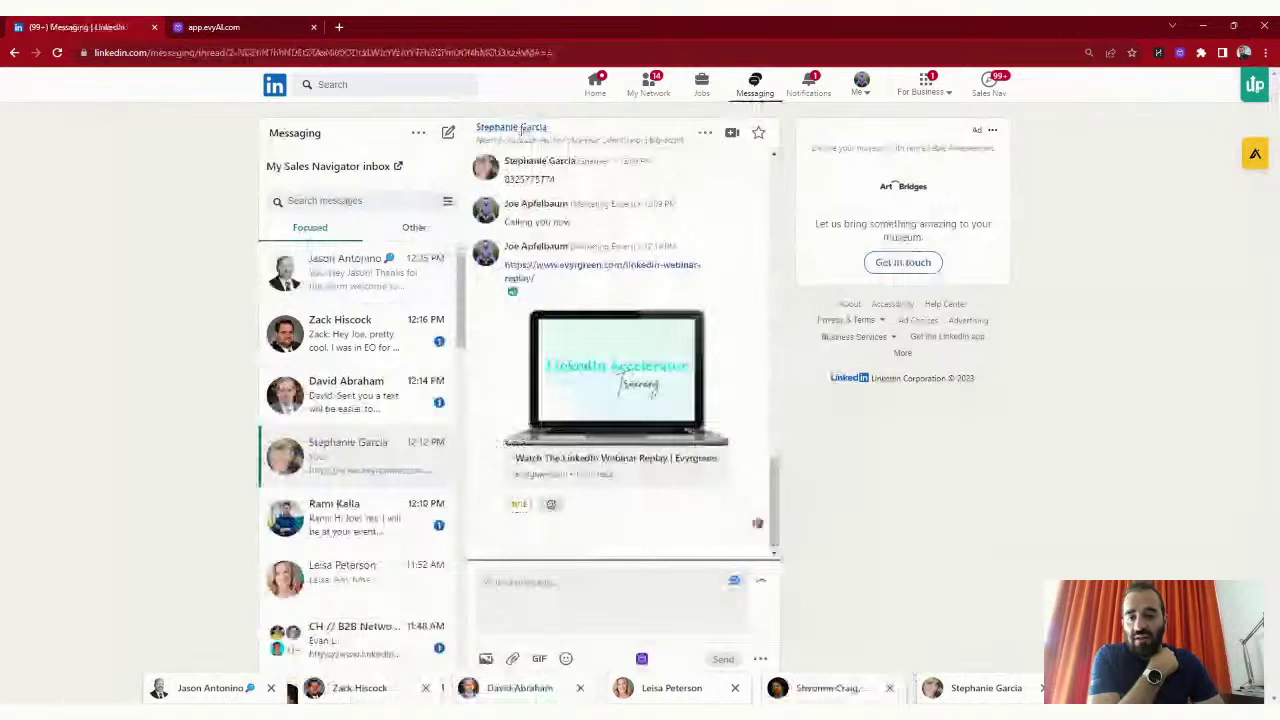
pyautogui.click(520, 131)
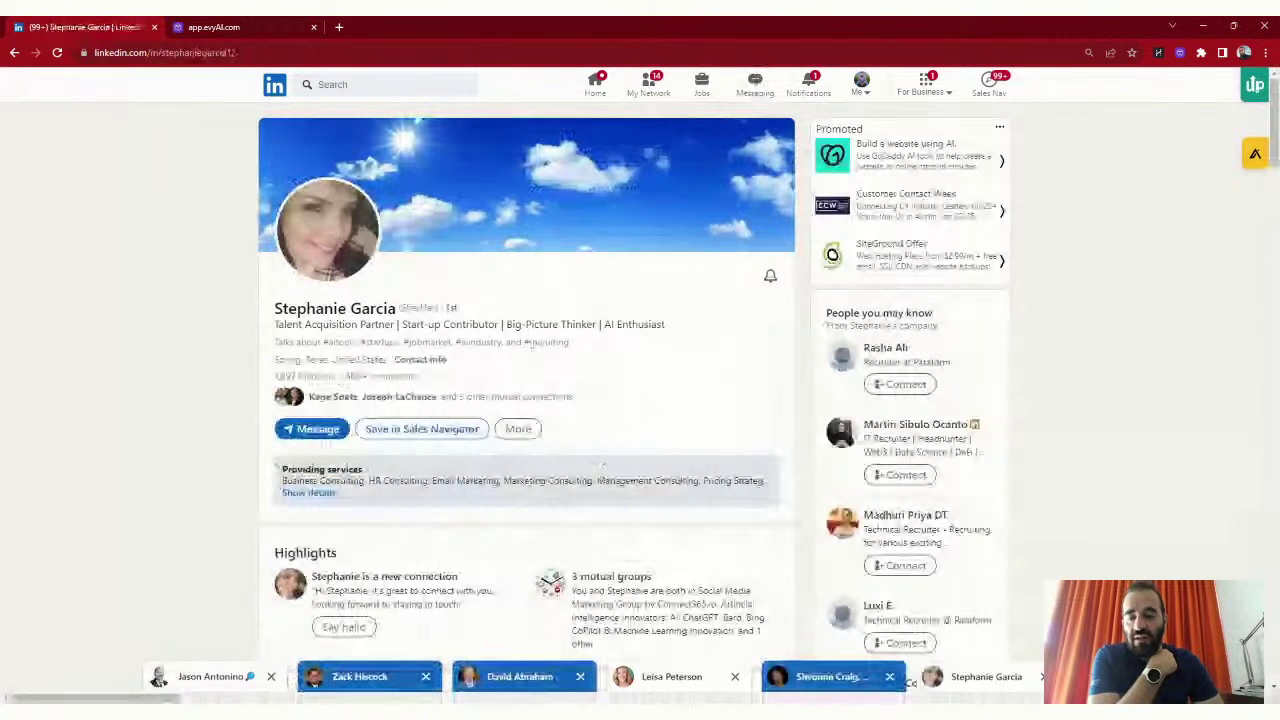
# Start a recommendation for this contact with the relationship set to a client of yours and the position "Sr. Technical Recruiter at Paraform".
pyautogui.click(515, 436)
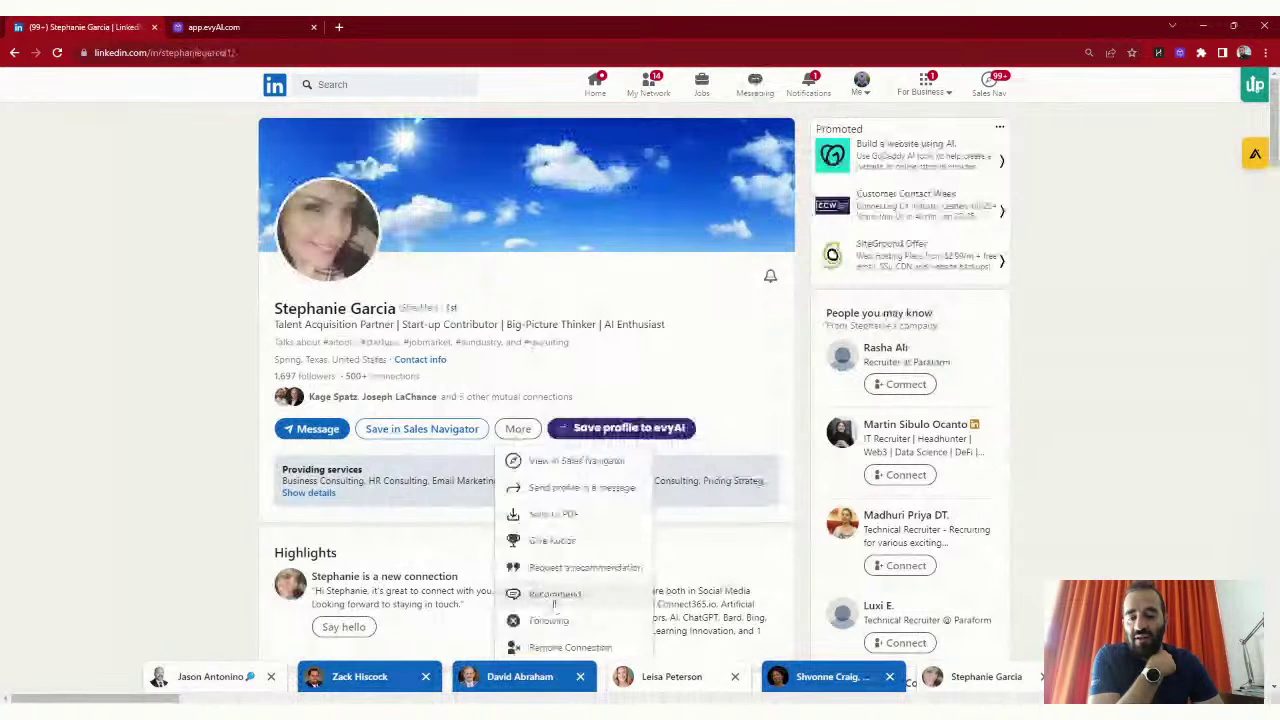
pyautogui.click(554, 597)
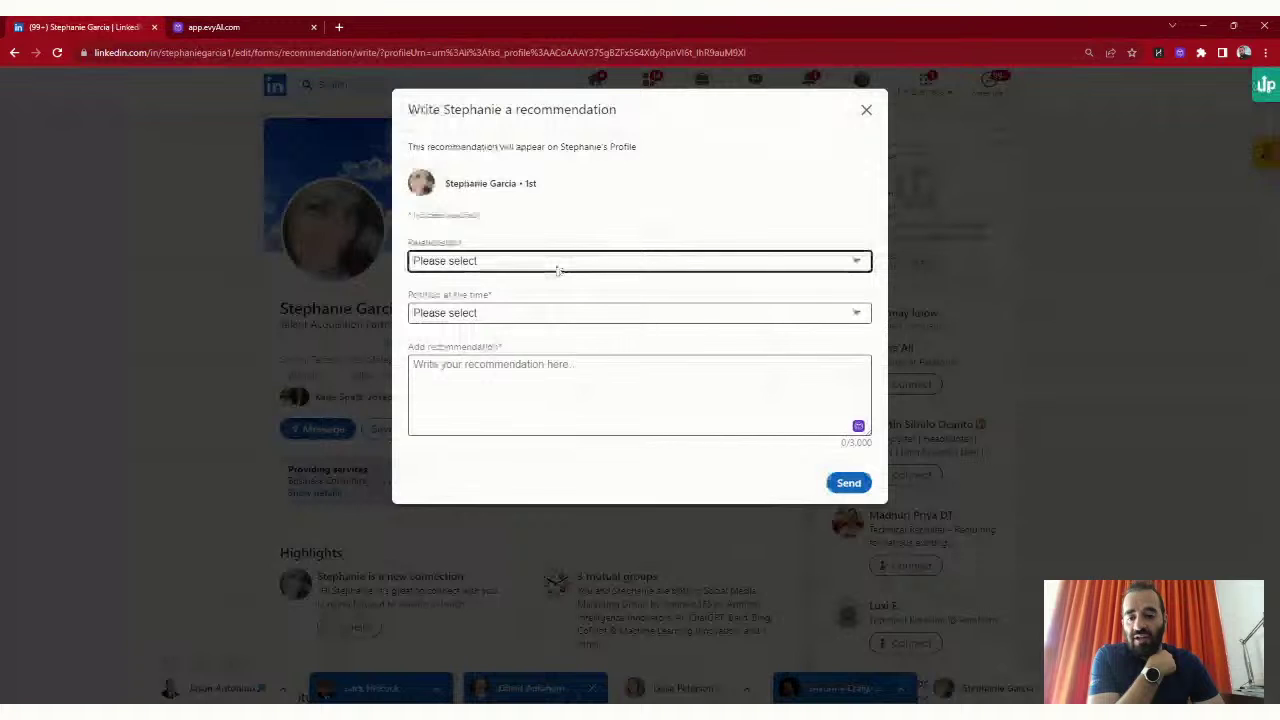
pyautogui.click(560, 275)
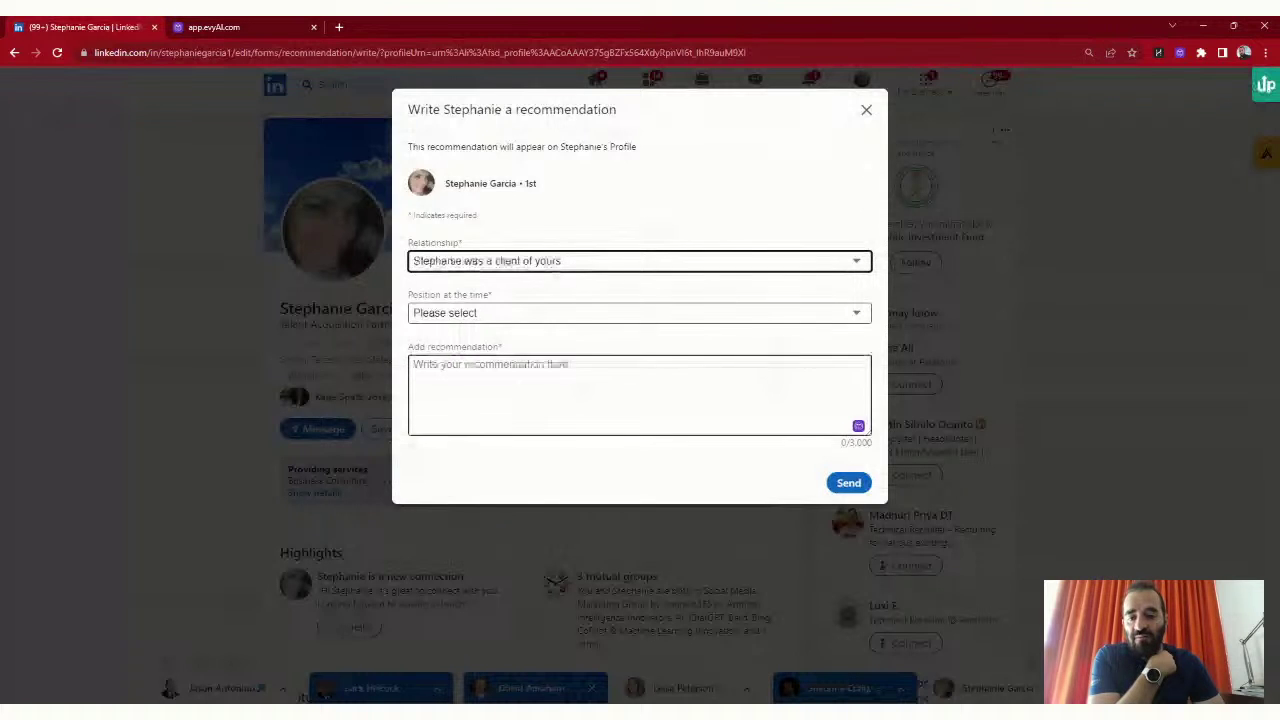
pyautogui.click(612, 330)
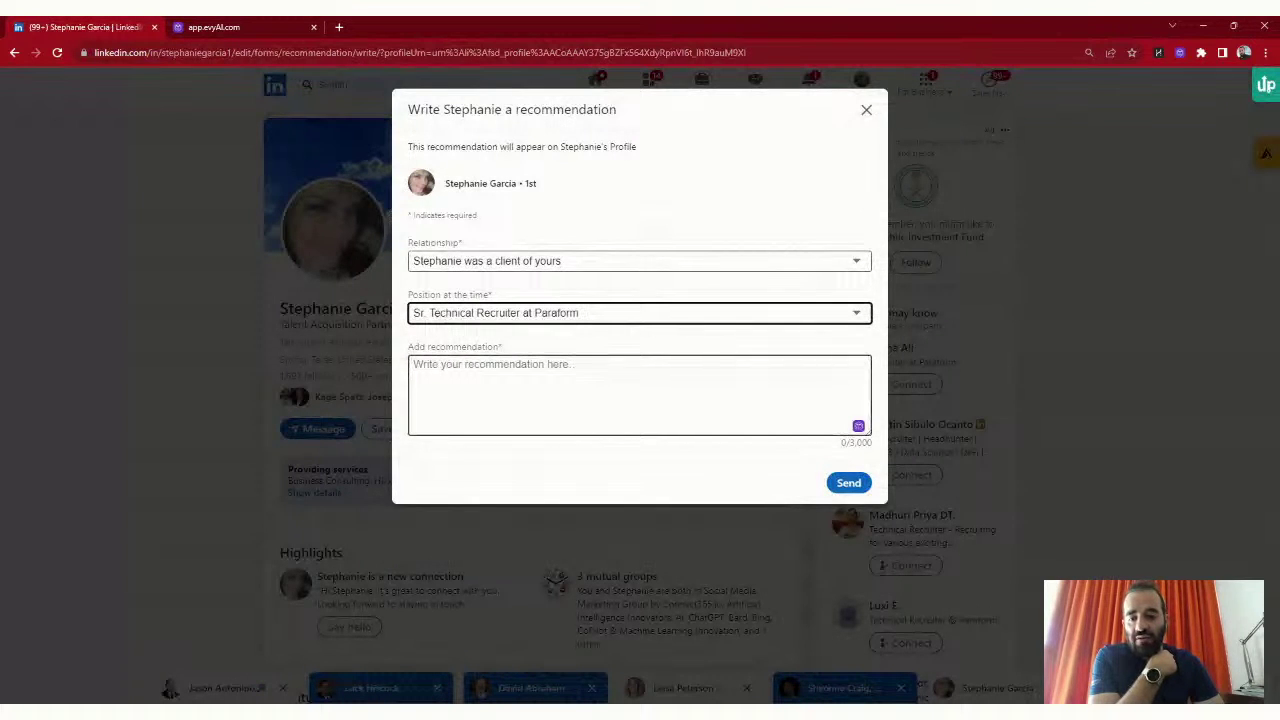
# Draft a recommendation that the contact "is a great linkedin connection and is always very resourcful, had a wonderful conversation with her and I recommend her".
pyautogui.click(597, 360)
pyautogui.write('Ste')
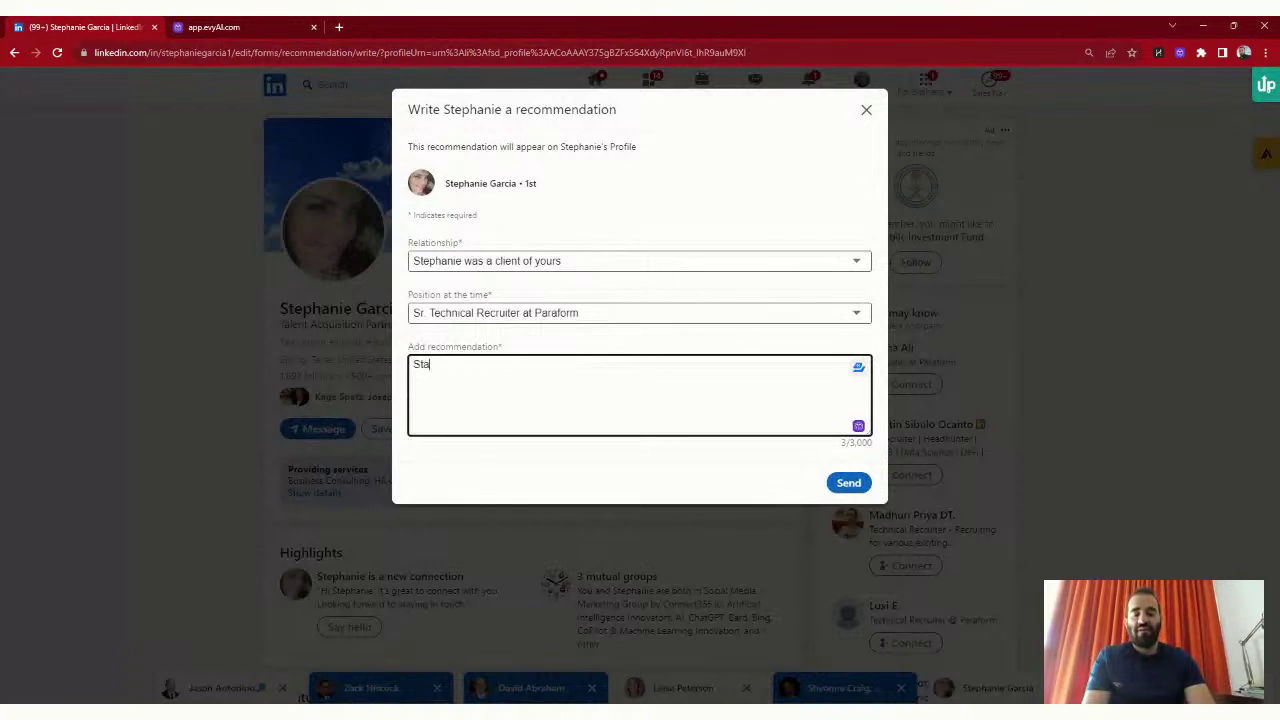
pyautogui.press('BackSpace')
pyautogui.write('eph')
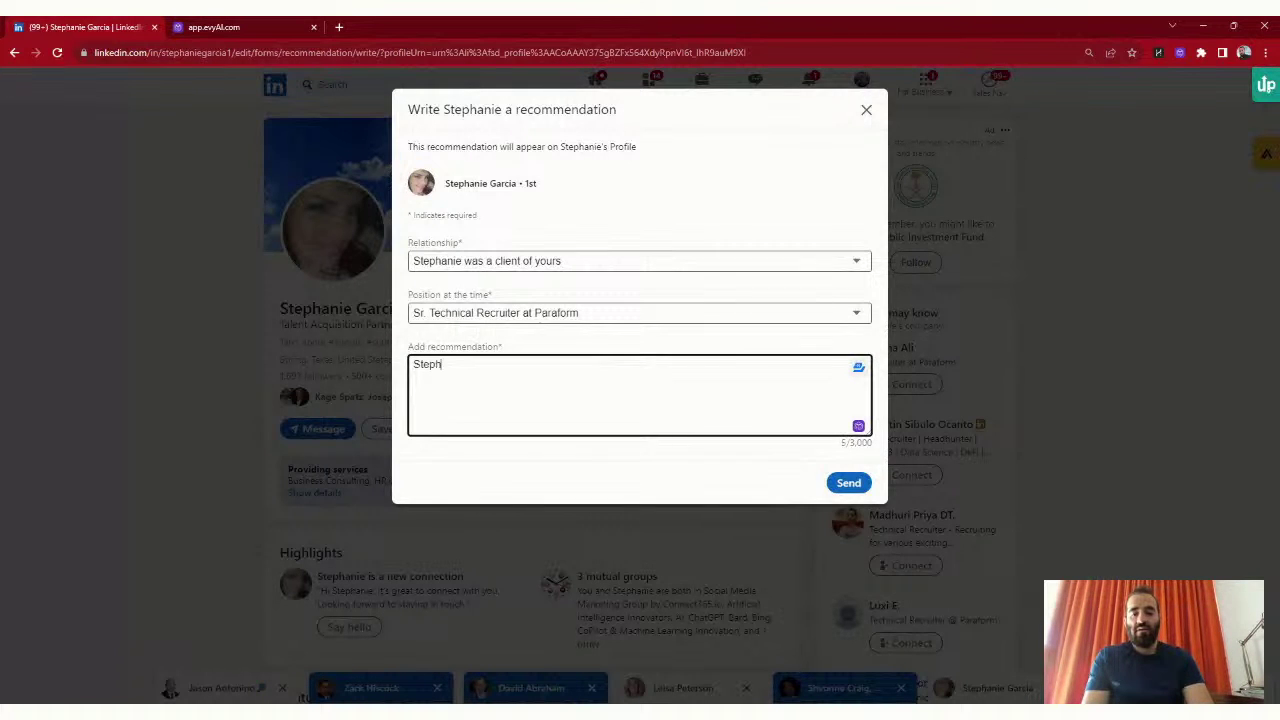
pyautogui.write('anie is a great linke')
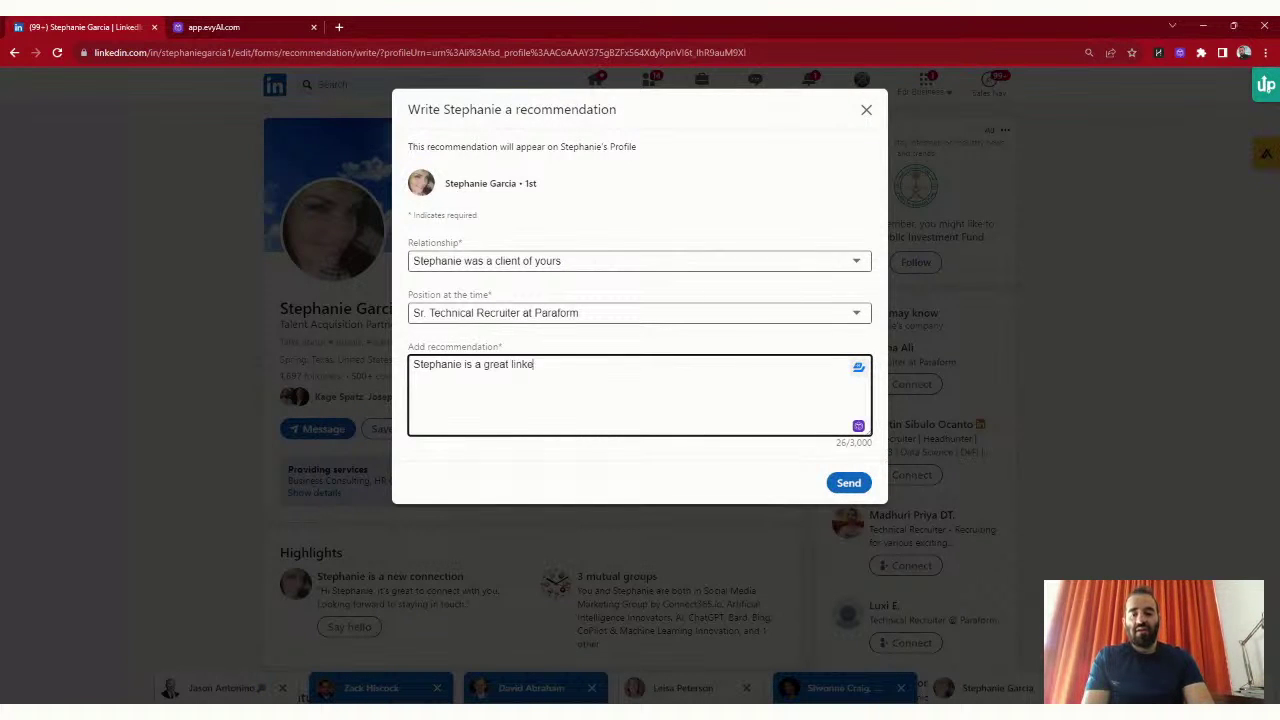
pyautogui.write('din connectio')
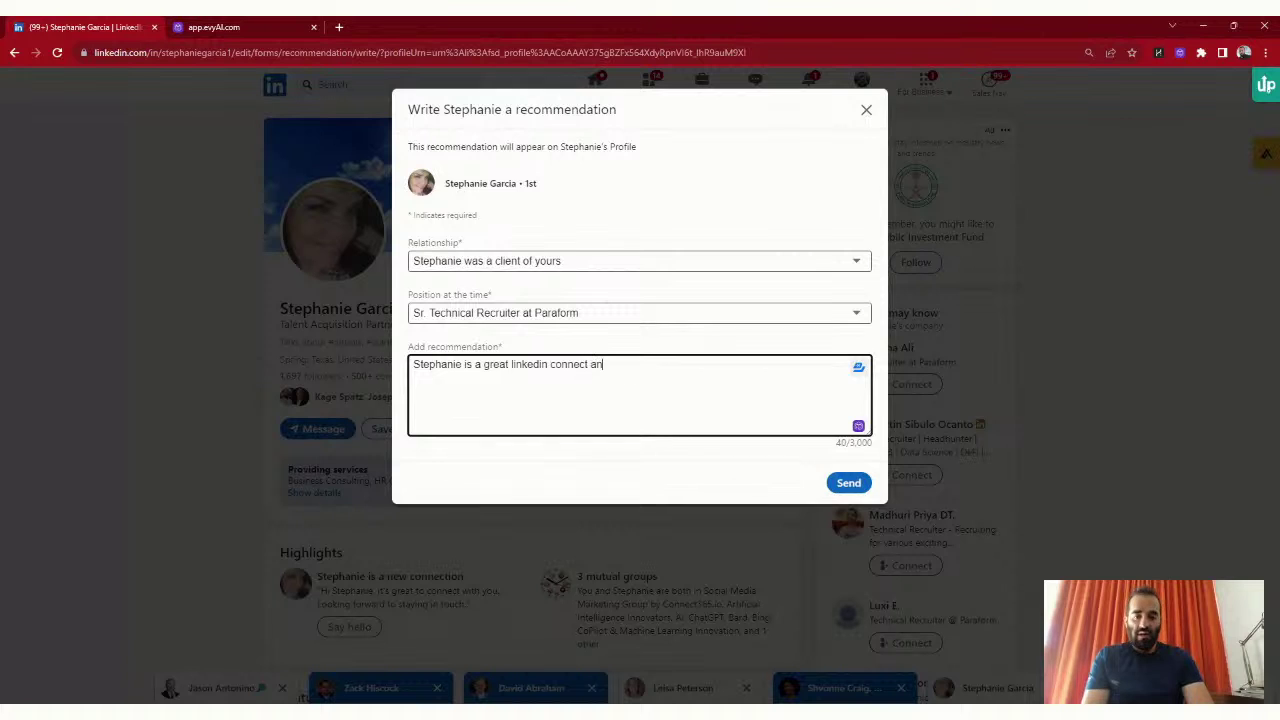
pyautogui.press('BackSpace')
pyautogui.press('BackSpace')
pyautogui.press('BackSpace')
pyautogui.write('io')
pyautogui.press('BackSpace')
pyautogui.press('BackSpace')
pyautogui.write('tion and is alw')
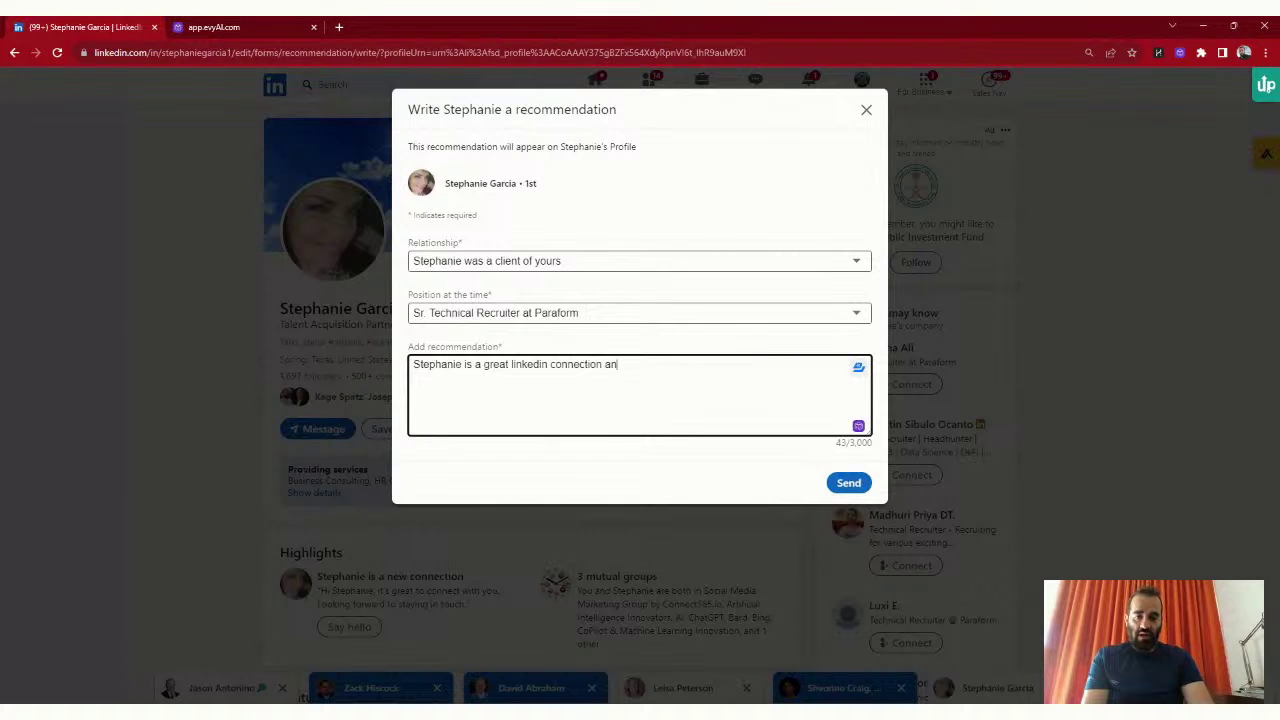
pyautogui.write('ays very resource')
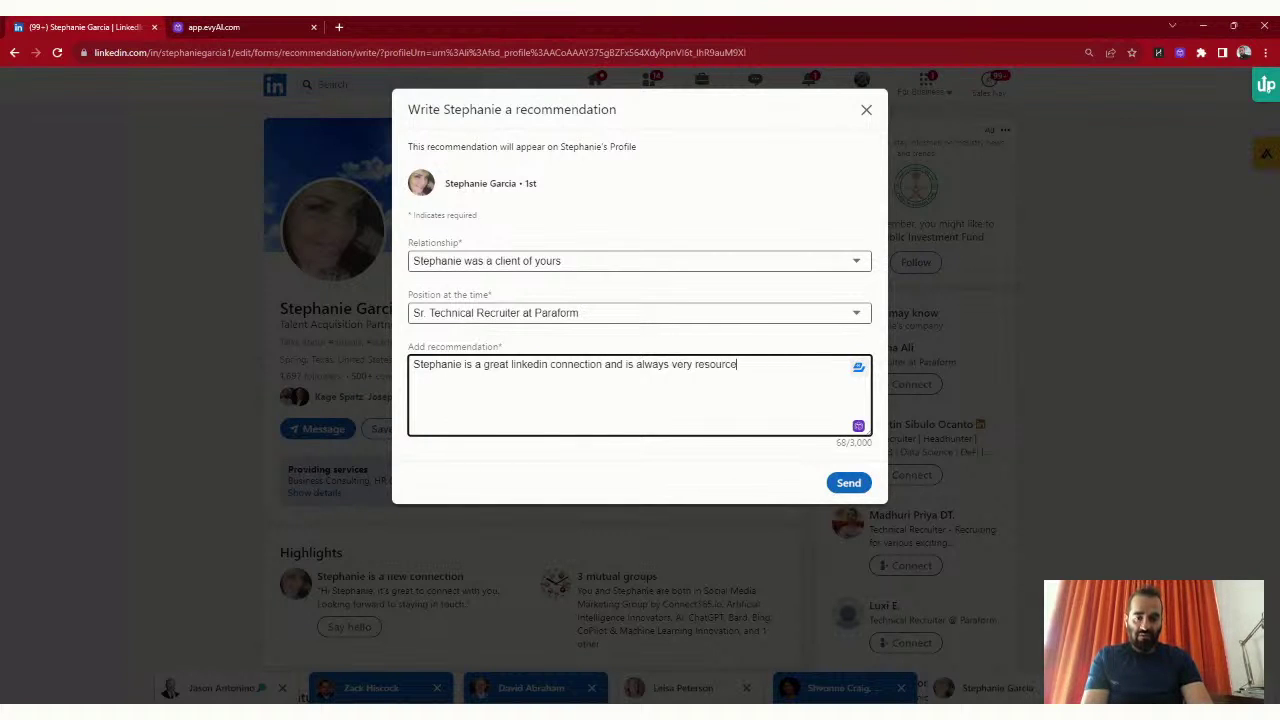
pyautogui.press('BackSpace')
pyautogui.write('ful, had a wonderfu')
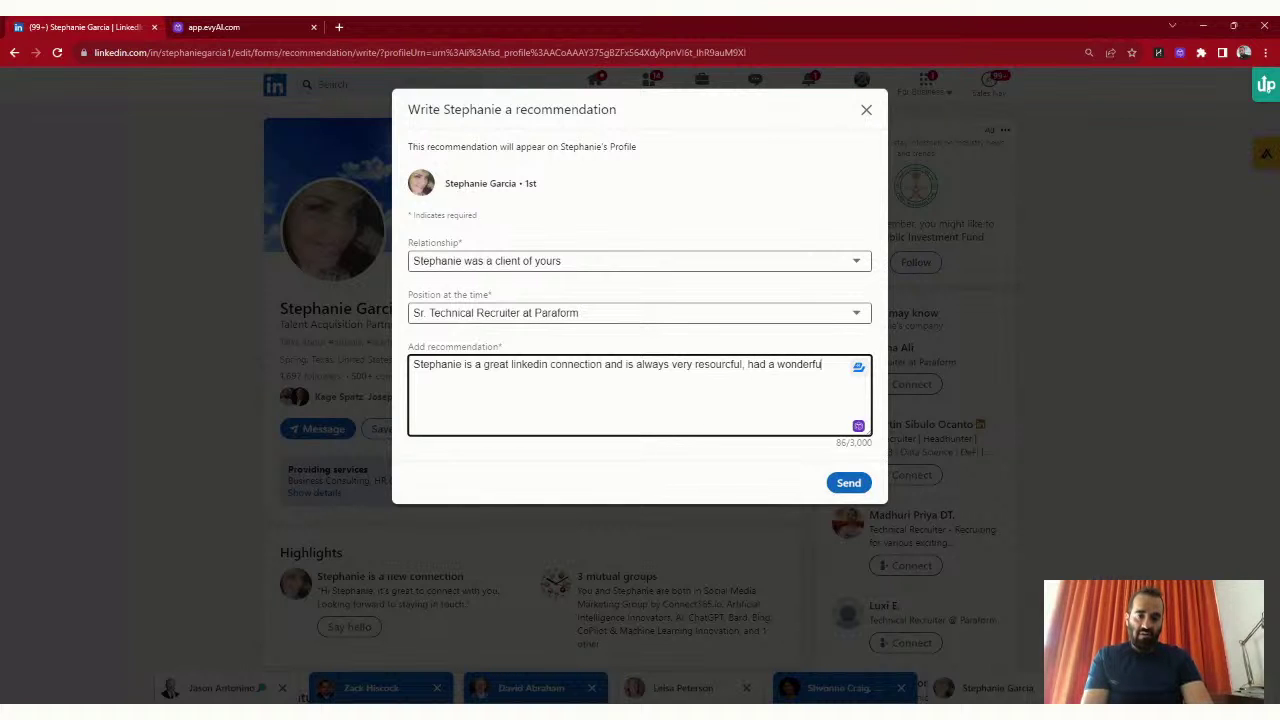
pyautogui.write('l conversation with her ')
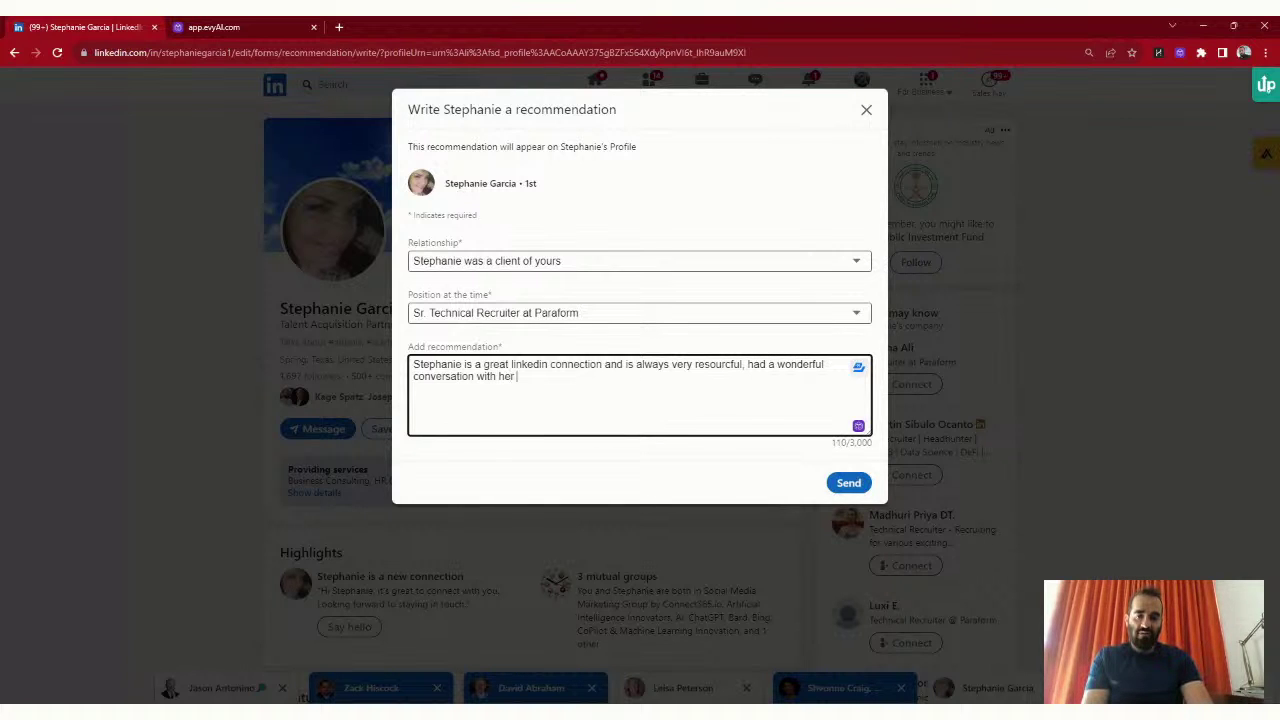
pyautogui.write('and I recommend her')
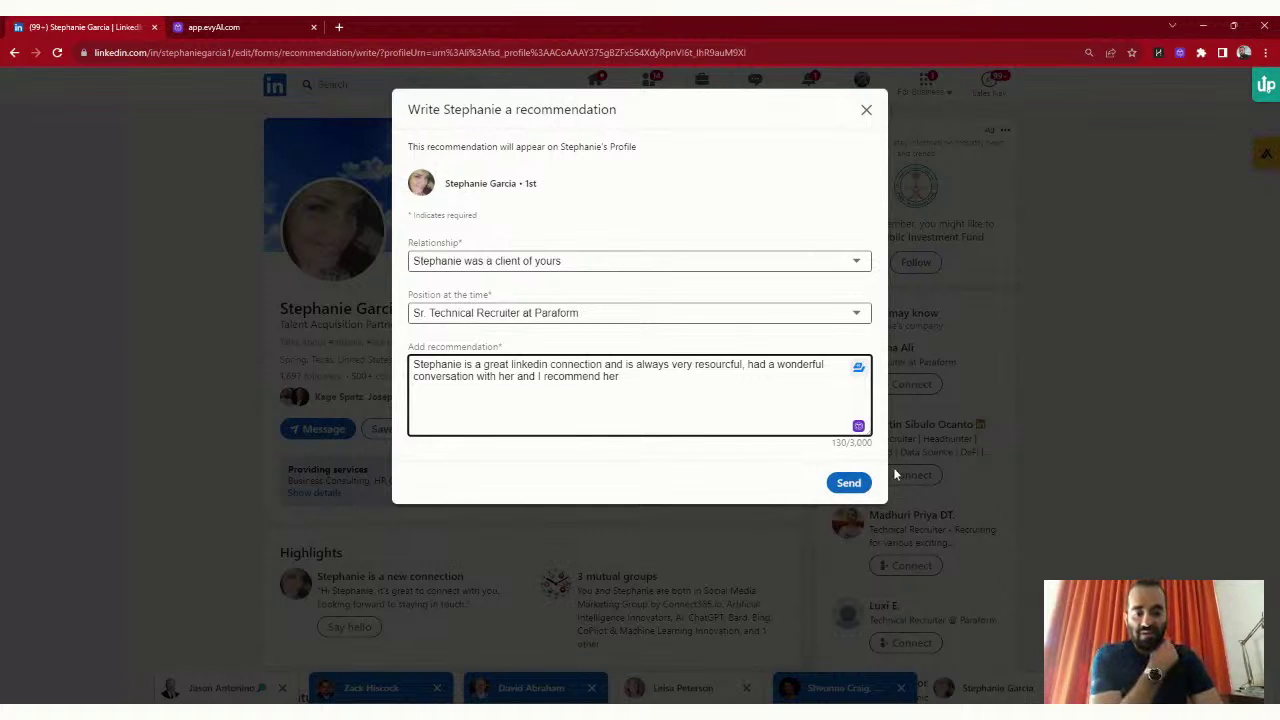
# Move the drafted text out of the recommendation field and into the evyAI Recommendation prompt.
pyautogui.hotkey('ctrl', 'a')
pyautogui.hotkey('ctrl', 'c')
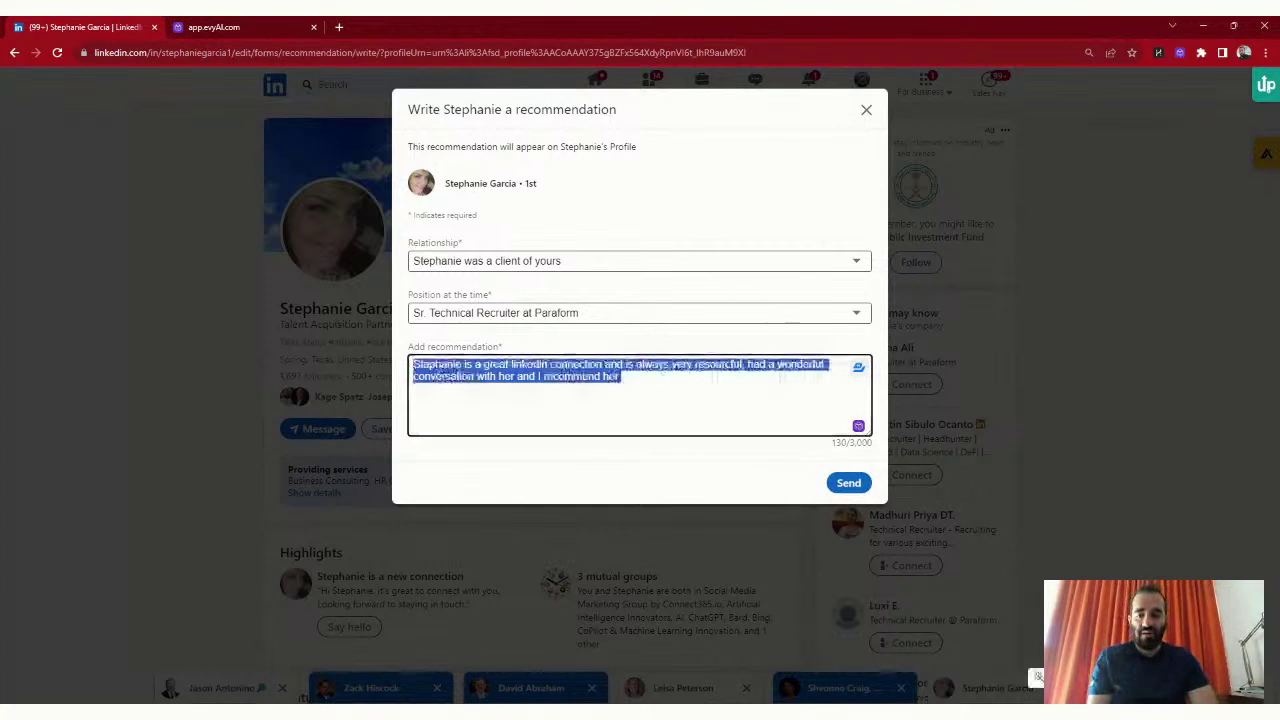
pyautogui.press('BackSpace')
pyautogui.click(866, 446)
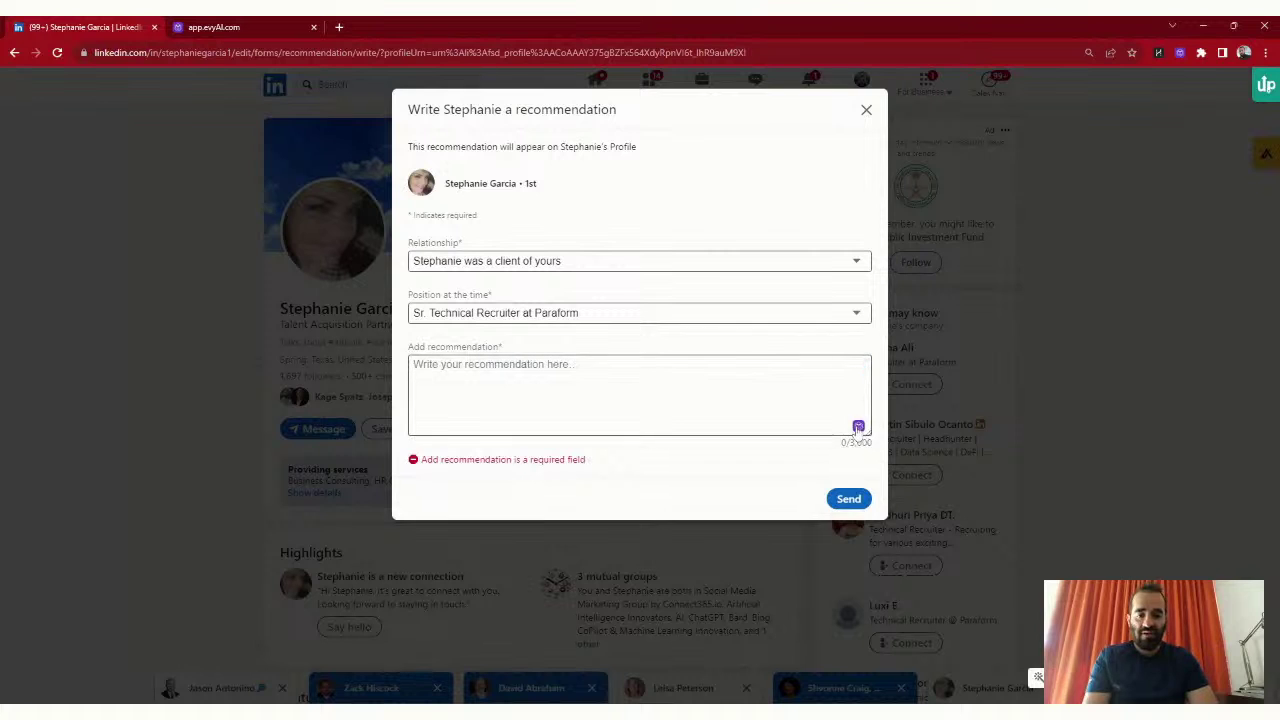
pyautogui.click(858, 426)
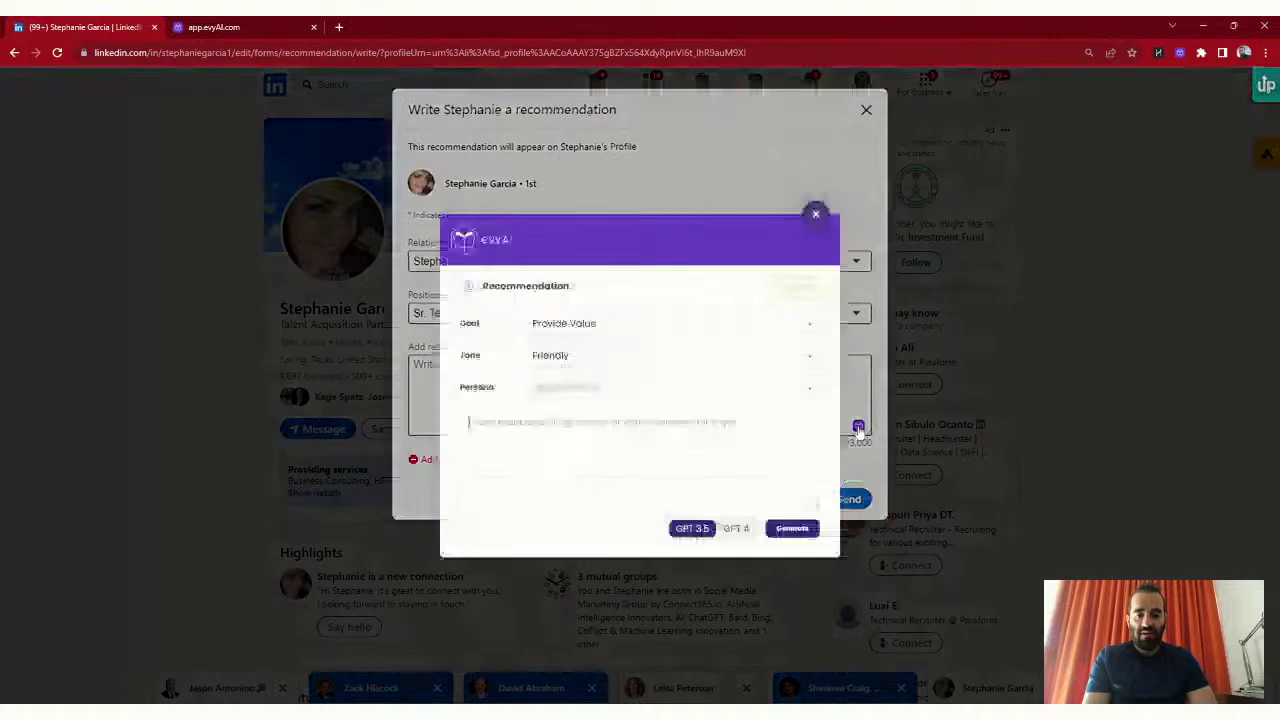
pyautogui.hotkey('ctrl', 'v')
# Set the evyAI persona to the second one listed, generate the recommendation with GPT 4 and insert it into the form.
pyautogui.click(600, 387)
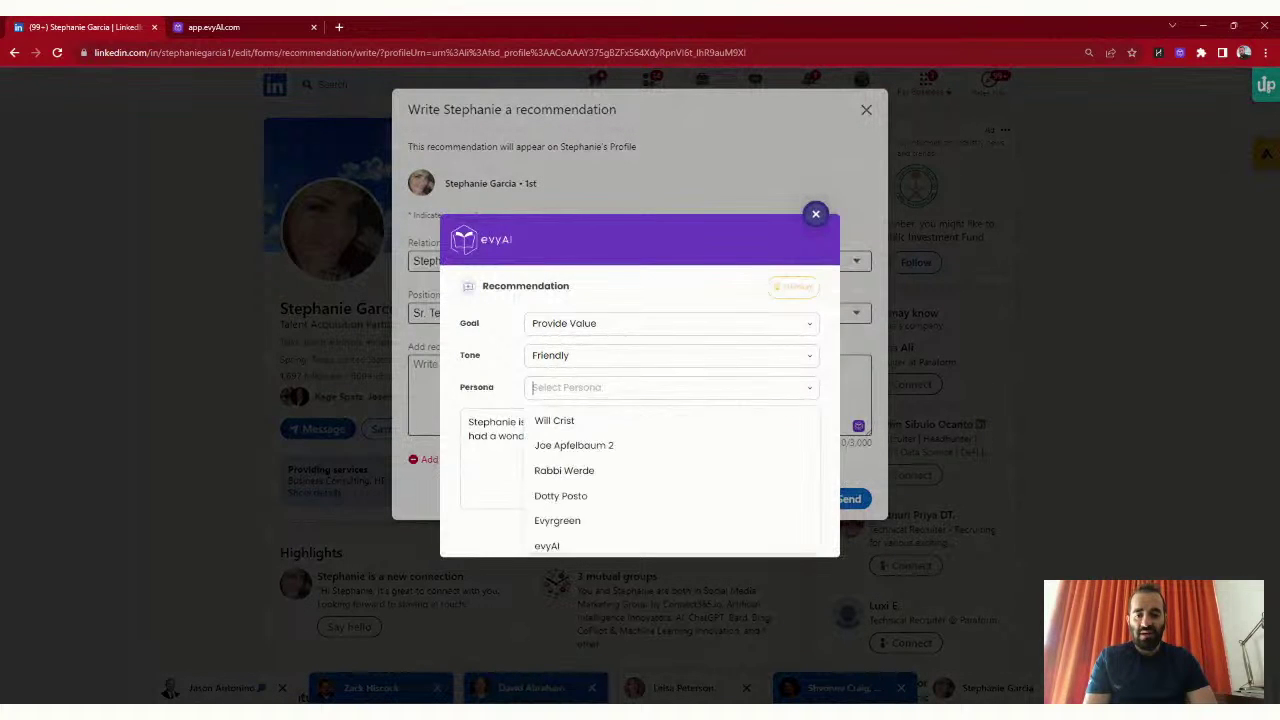
pyautogui.click(606, 443)
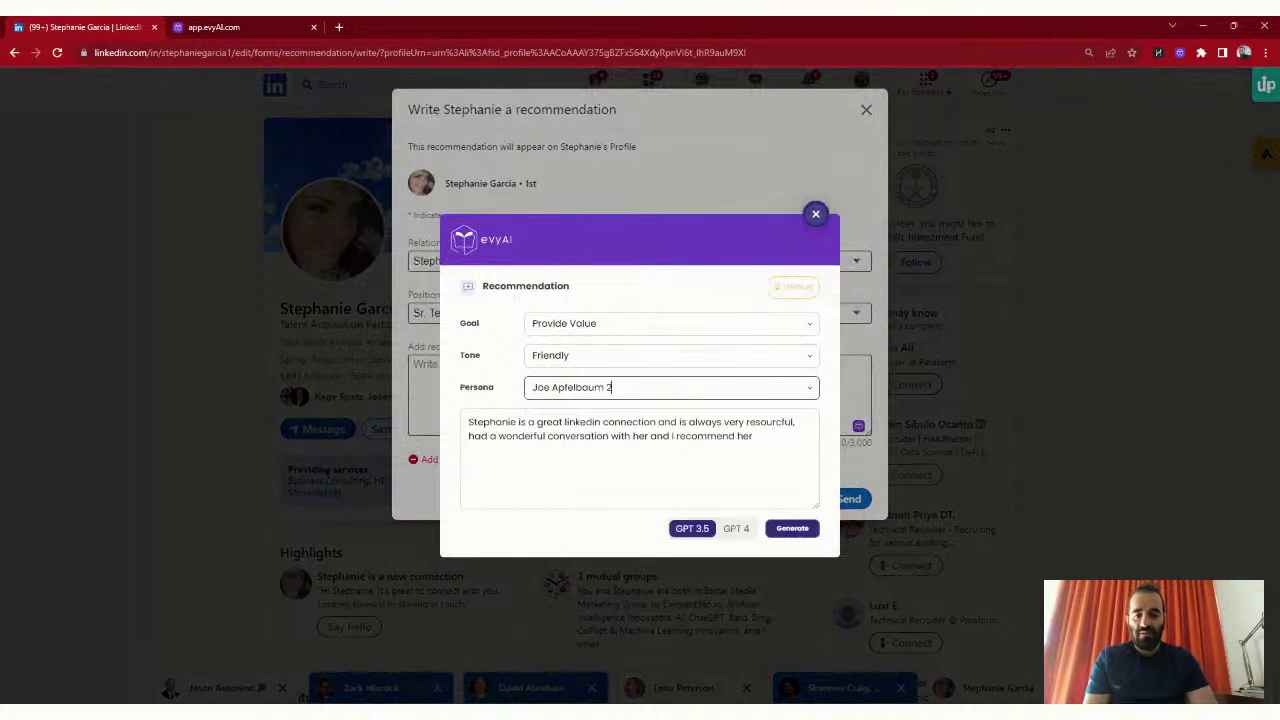
pyautogui.click(733, 529)
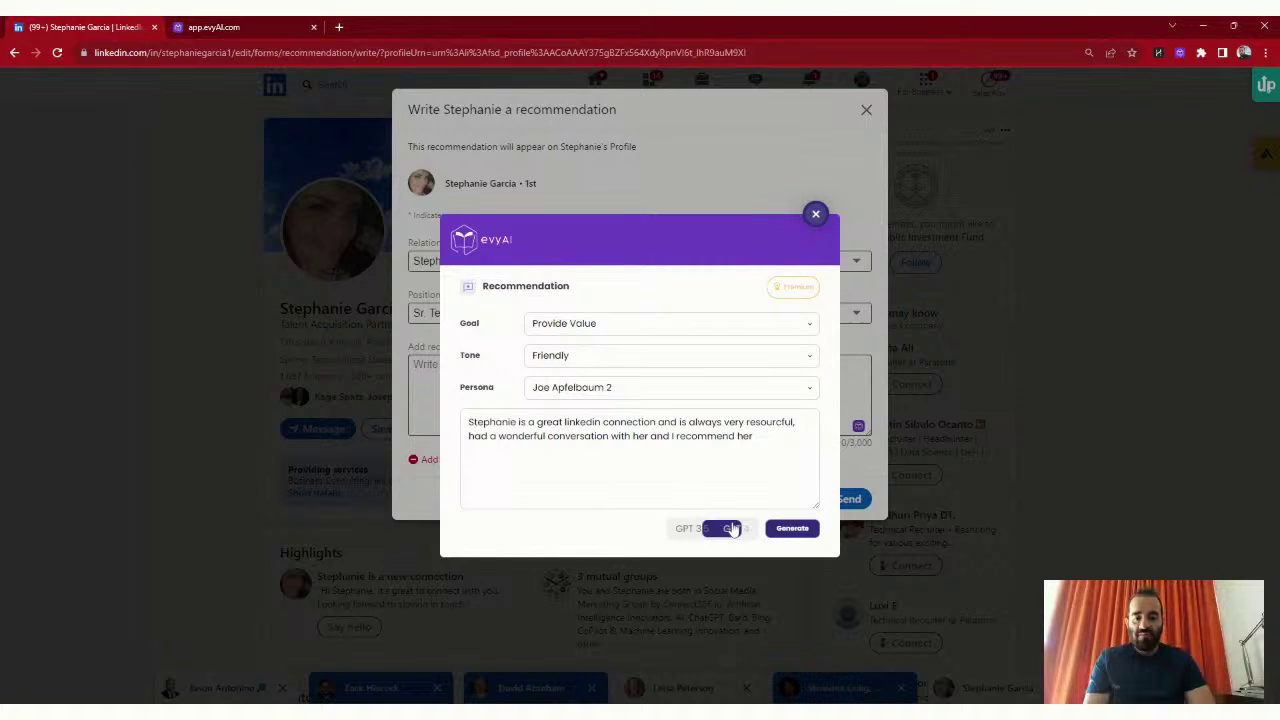
pyautogui.click(782, 536)
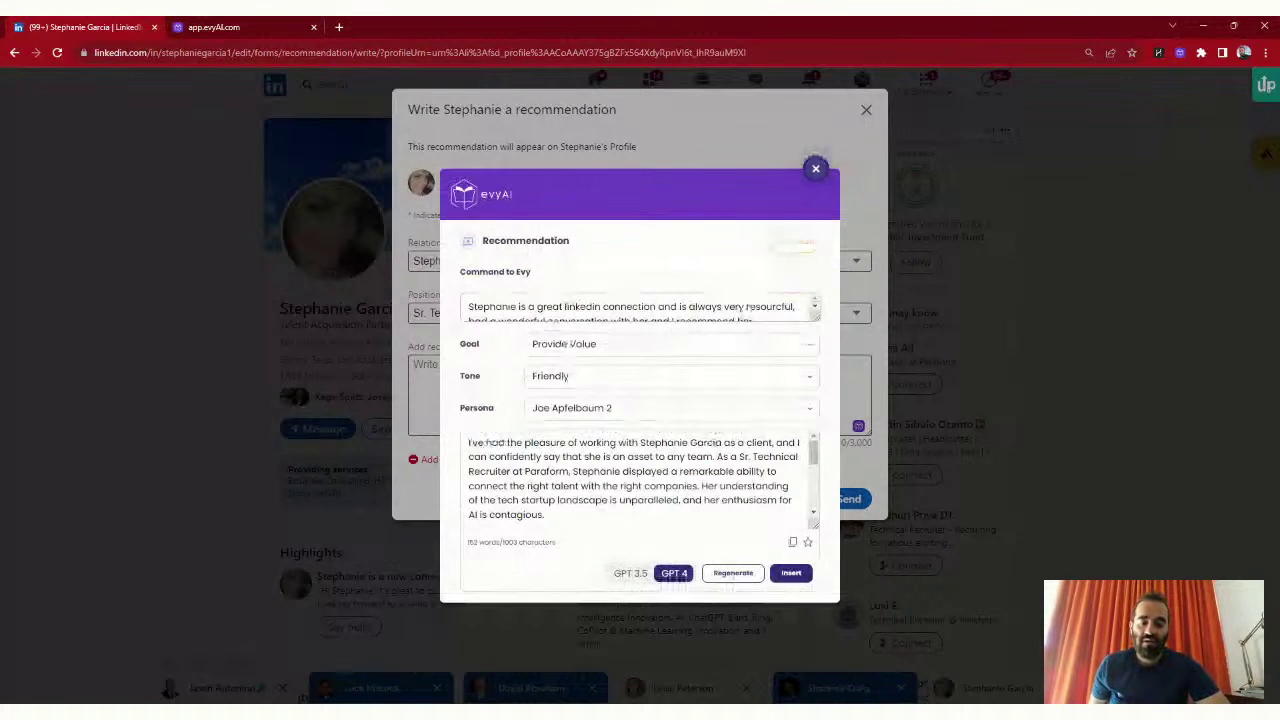
pyautogui.click(791, 573)
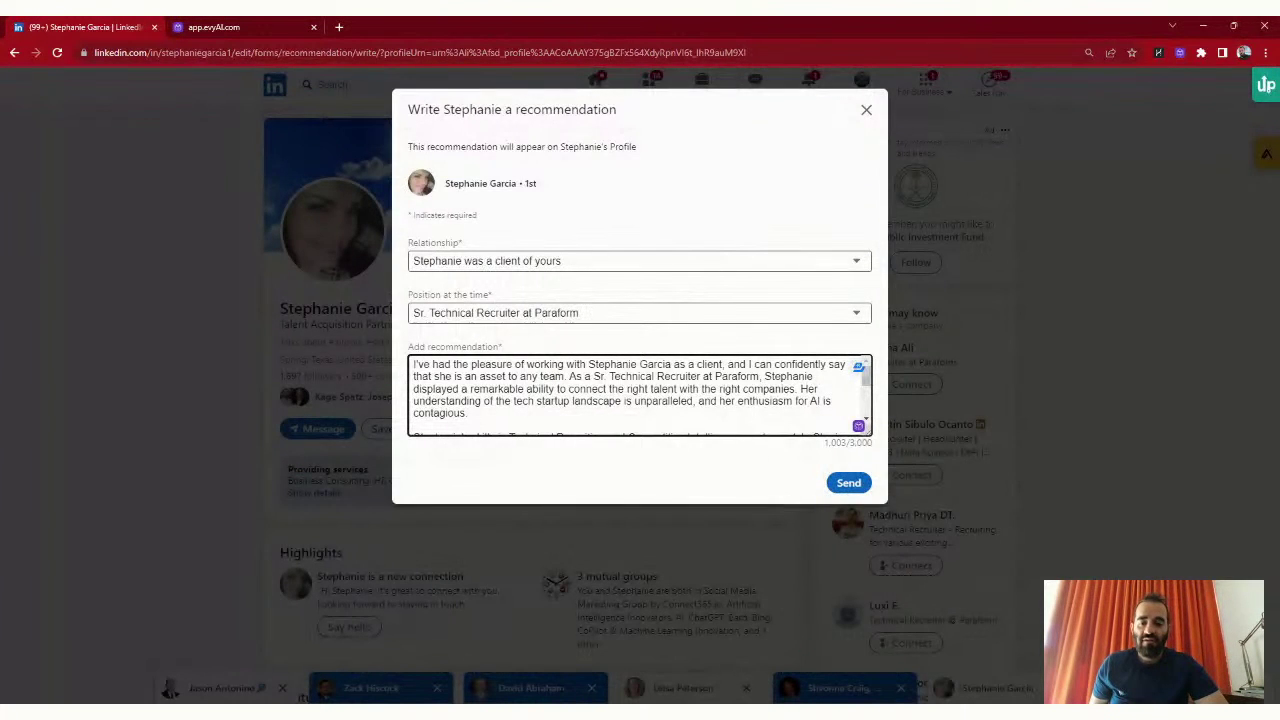
# Read the inserted recommendation through to its end, and close the form without sending, discarding the changes.
pyautogui.click(606, 389)
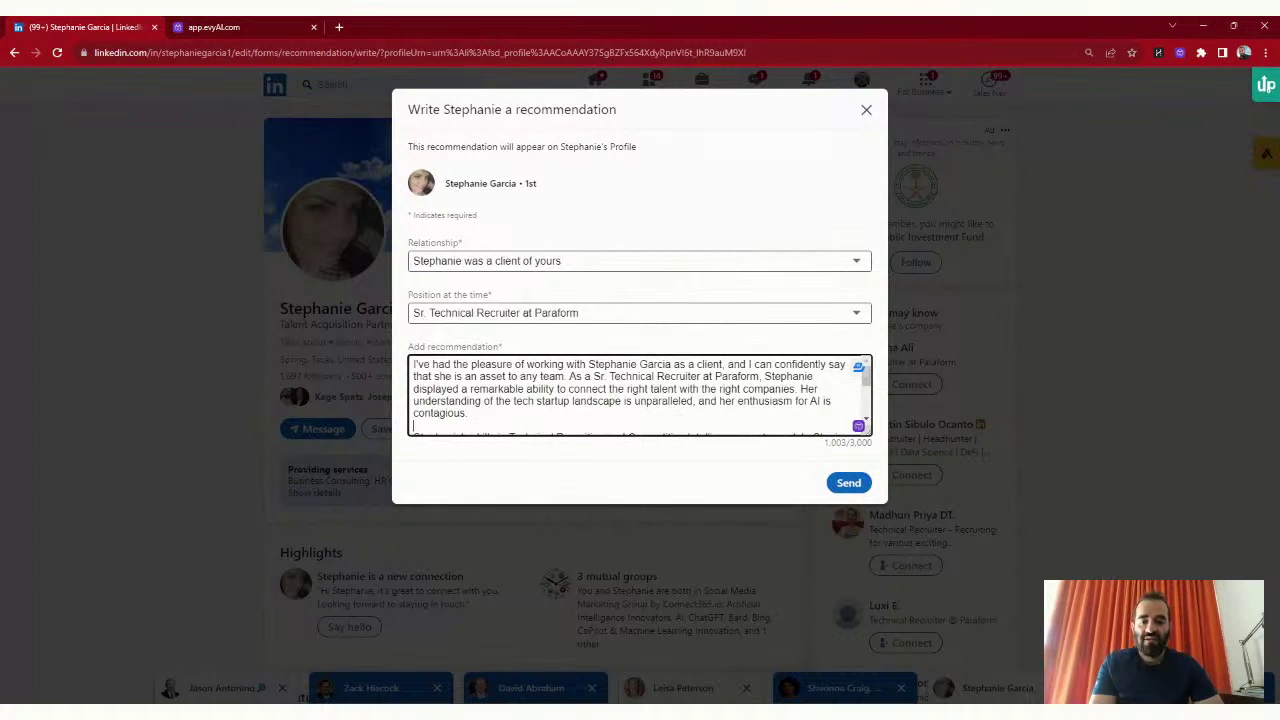
pyautogui.scroll(-1, 609, 429)
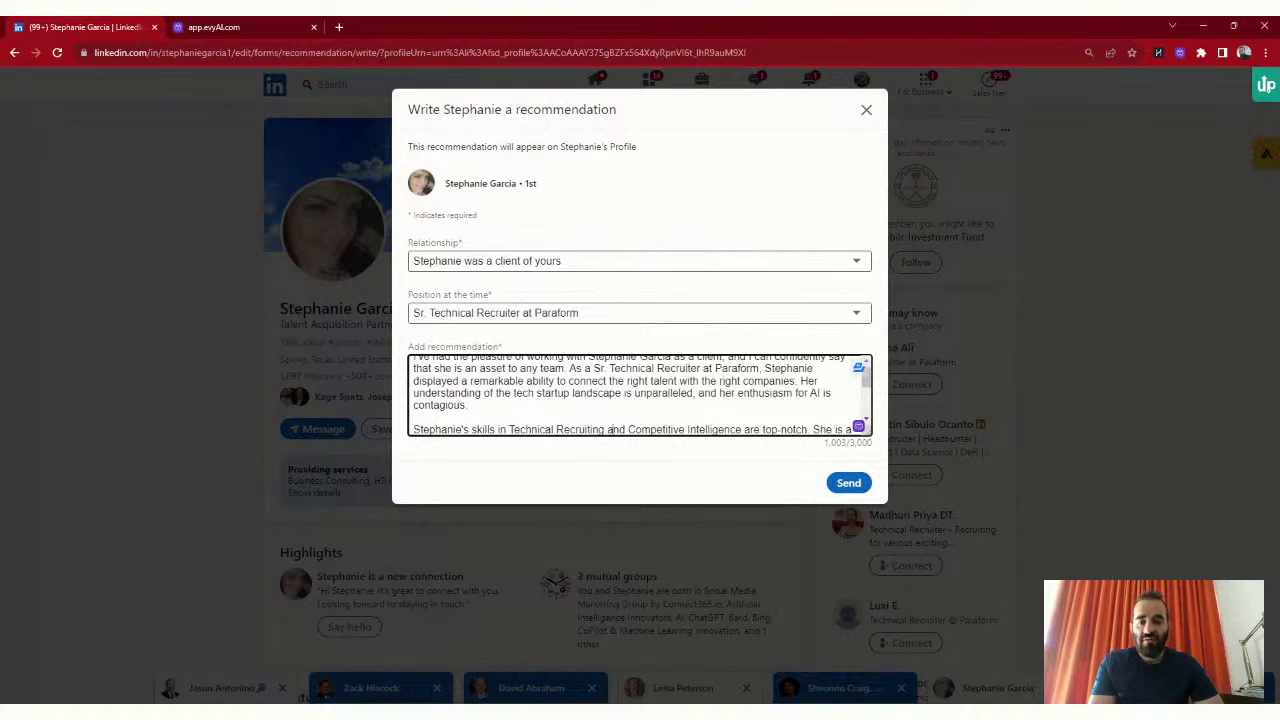
pyautogui.scroll(-4, 609, 429)
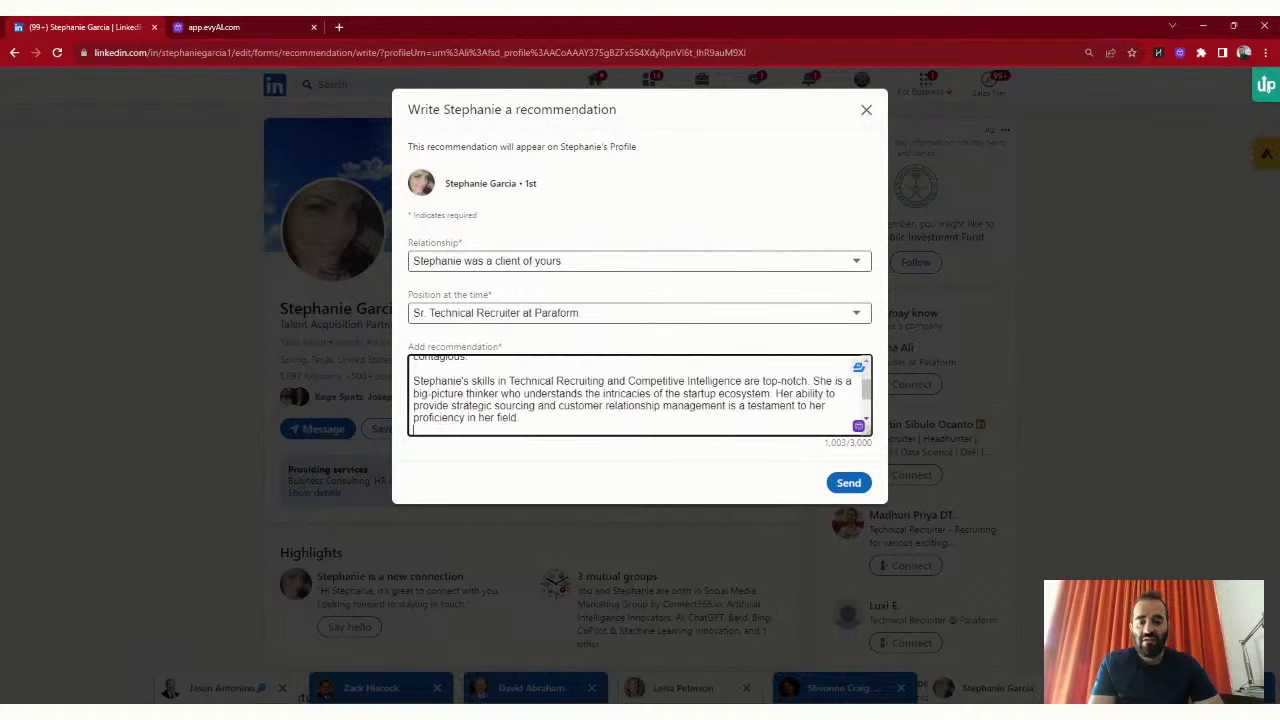
pyautogui.scroll(-4, 613, 429)
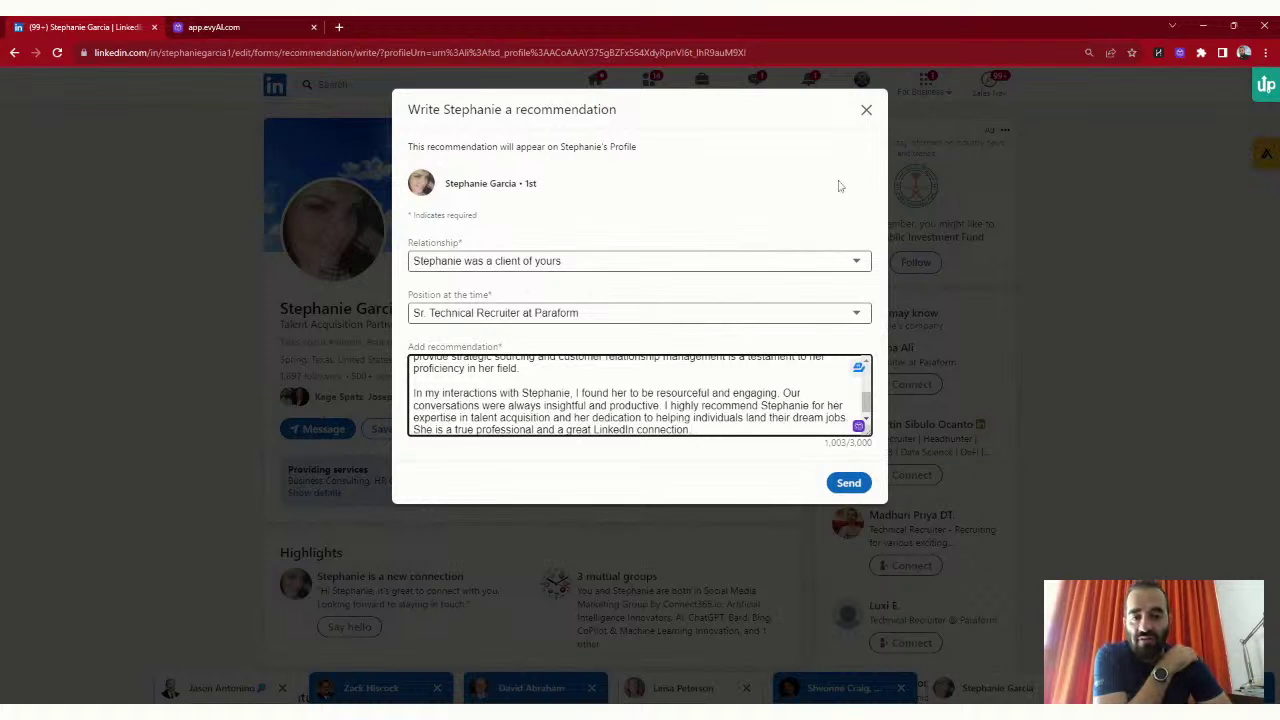
pyautogui.click(866, 111)
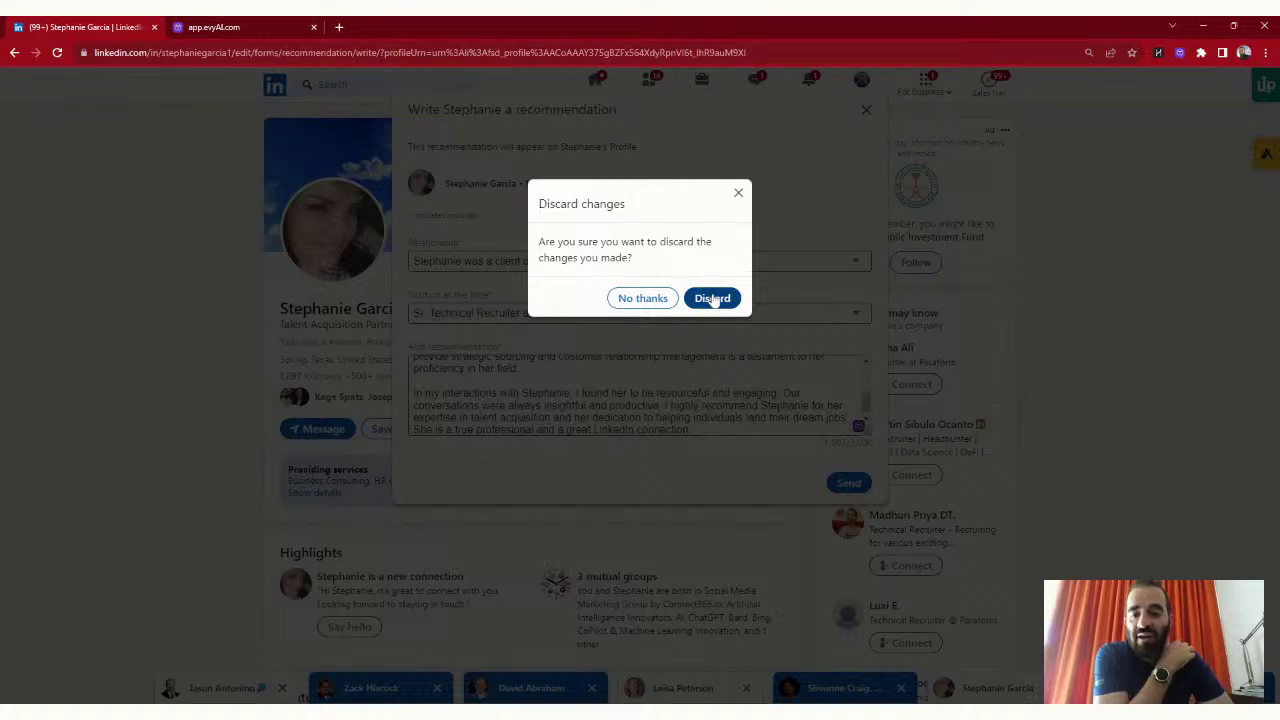
pyautogui.click(712, 299)
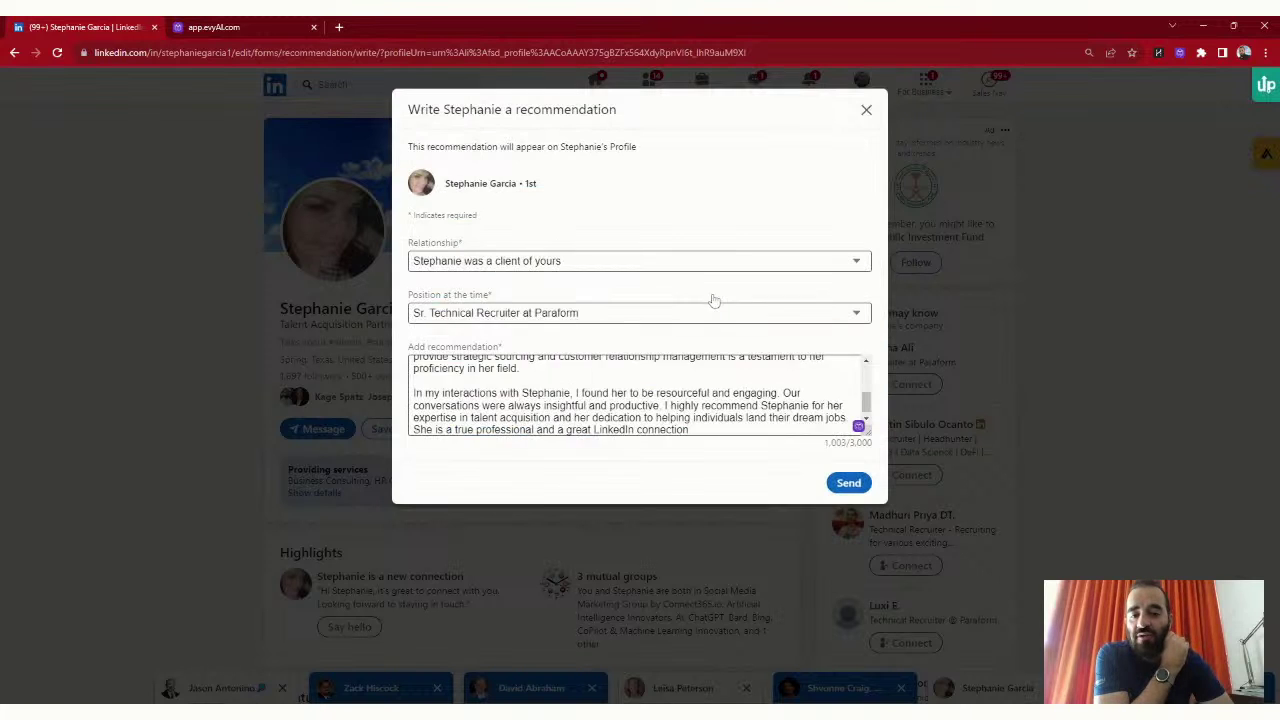
pyautogui.click(851, 117)
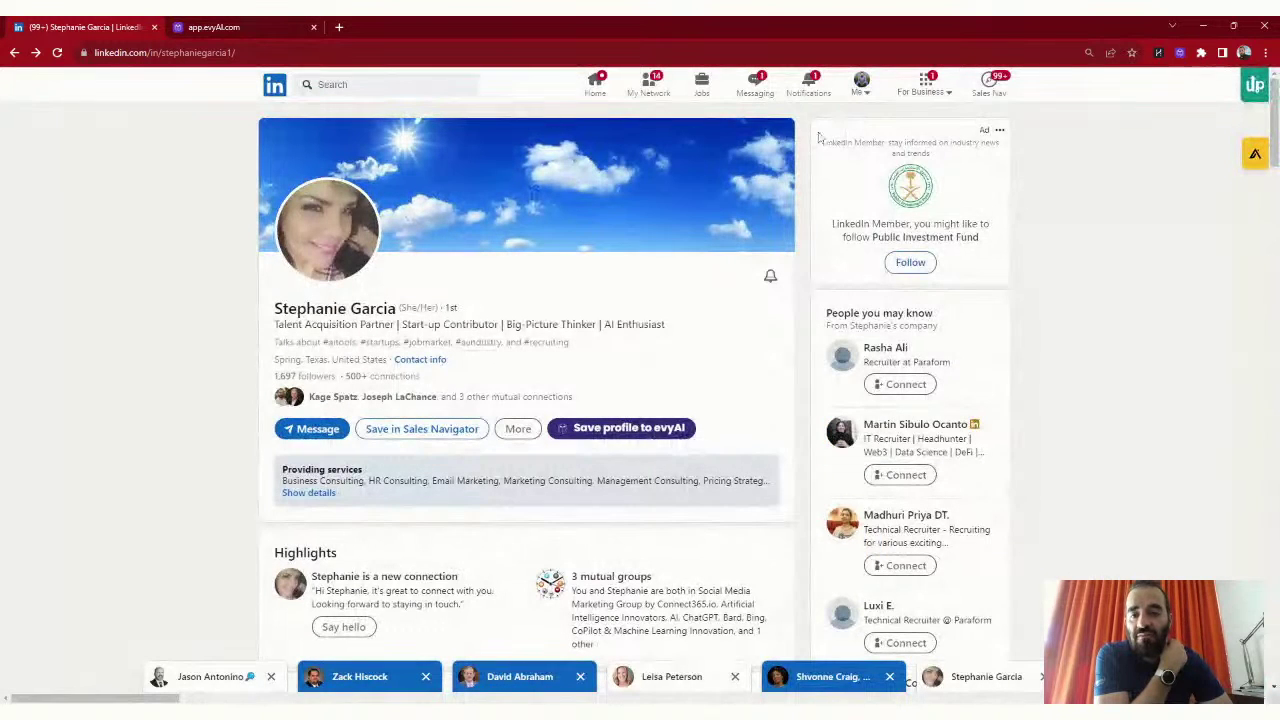
# Return to the home feed and open your own profile from it.
pyautogui.click(605, 90)
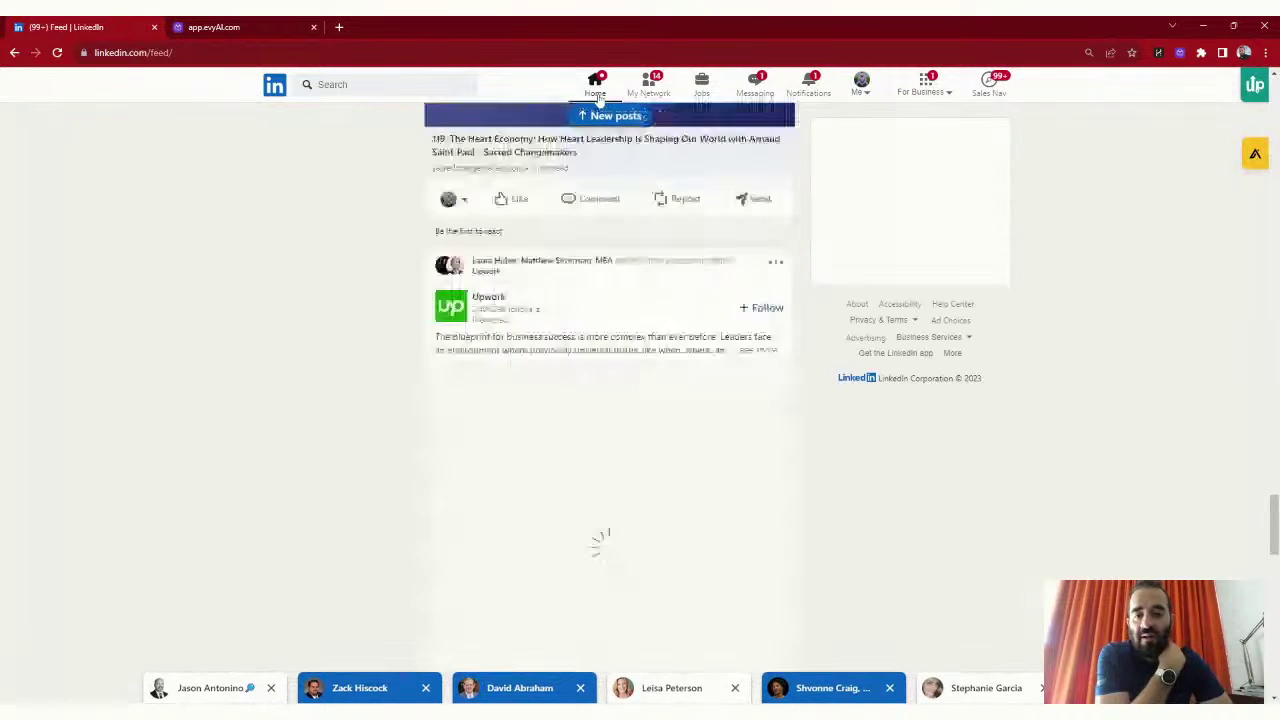
pyautogui.scroll(10, 729, 270)
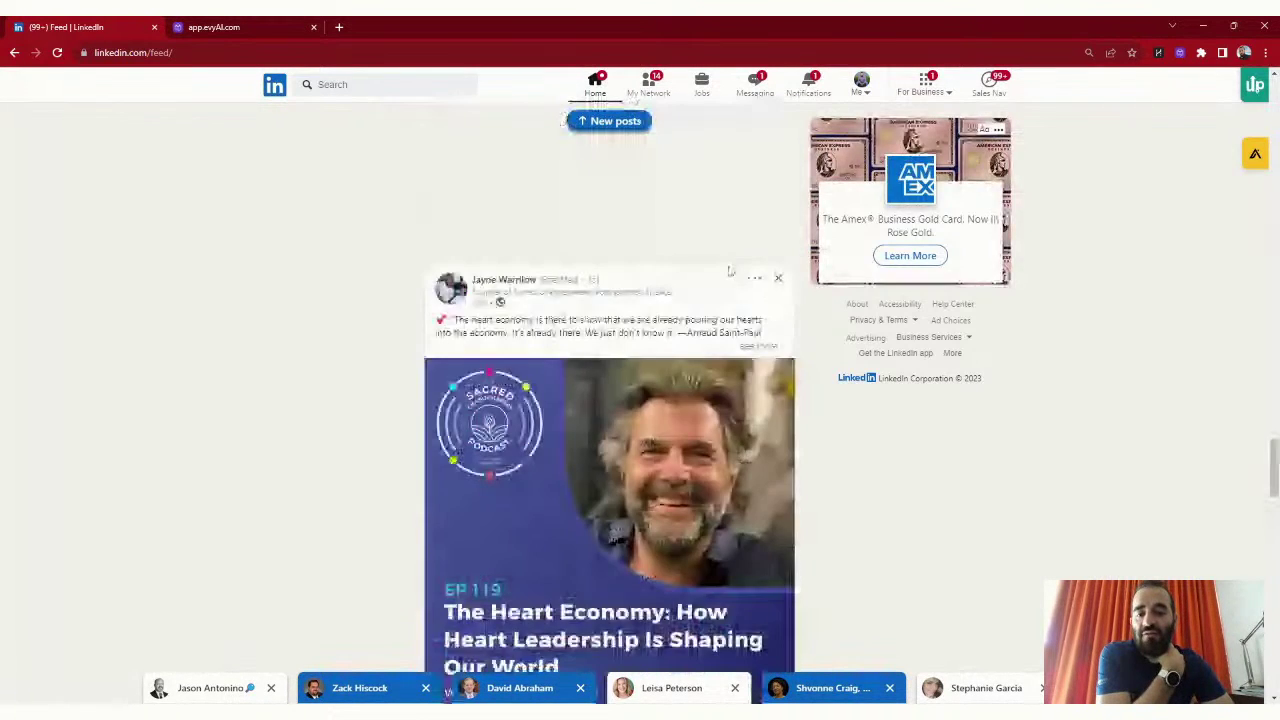
pyautogui.scroll(10, 729, 270)
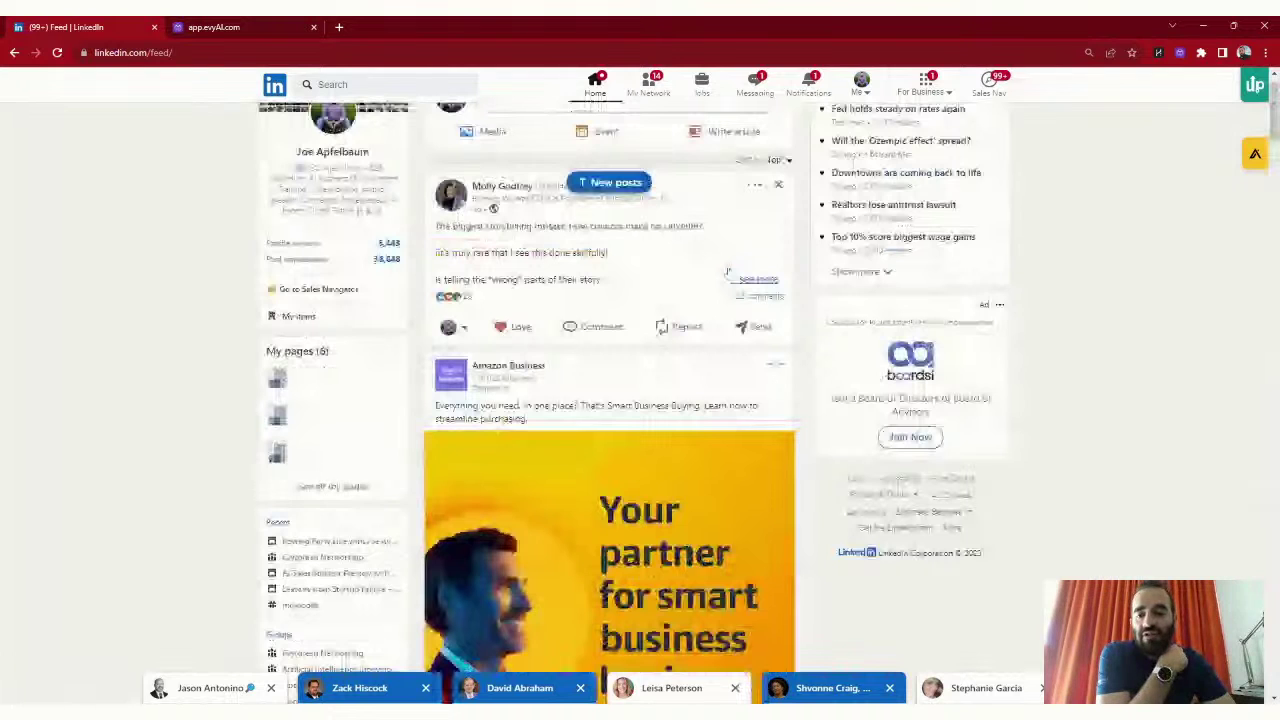
pyautogui.click(333, 151)
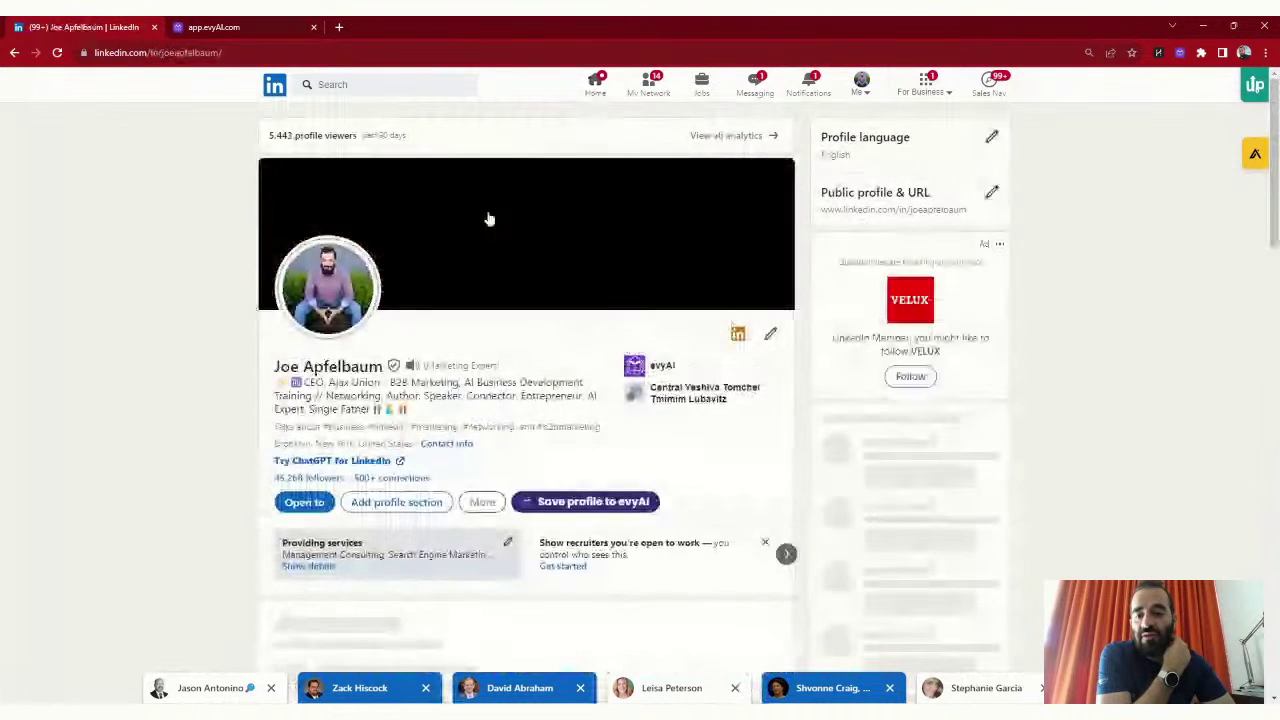
# Open your profile's About section for editing and generate a Profile Optimization text with evyAI using GPT 3.5, leaving the prompt and persona blank.
pyautogui.scroll(-1, 489, 219)
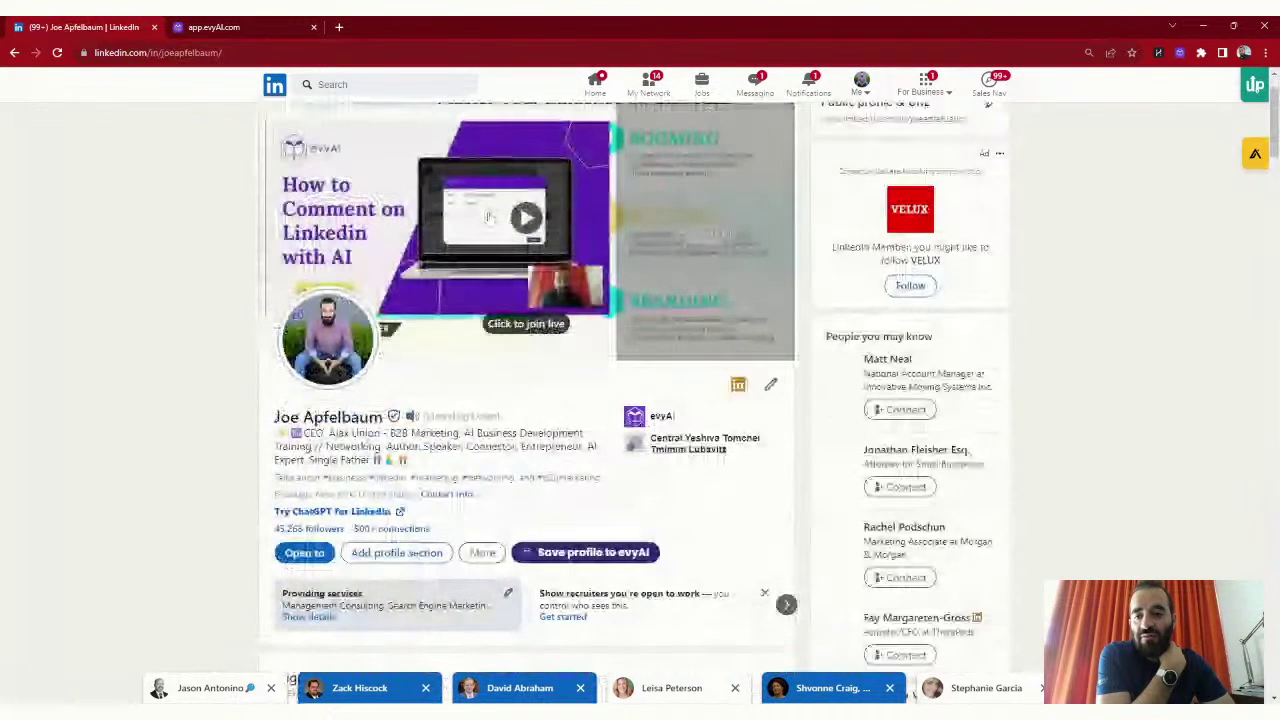
pyautogui.scroll(1, 211, 329)
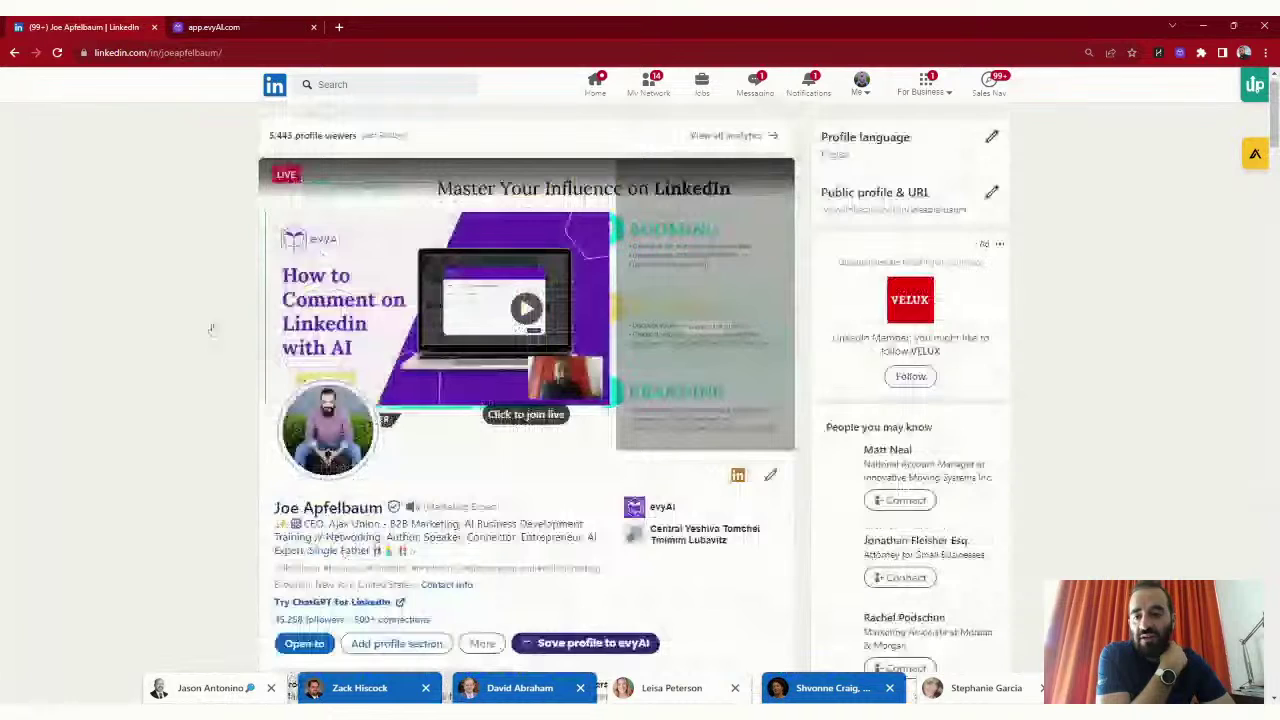
pyautogui.scroll(-5, 211, 329)
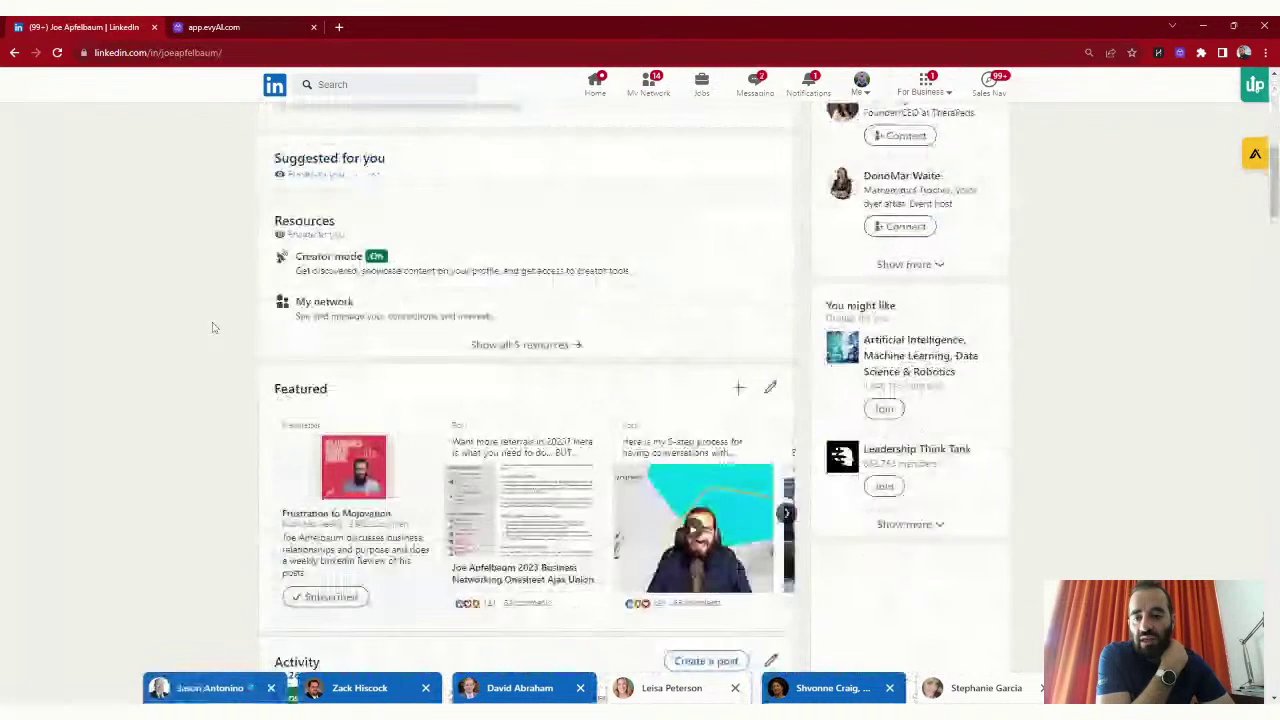
pyautogui.scroll(-3, 212, 327)
pyautogui.scroll(-2, 527, 400)
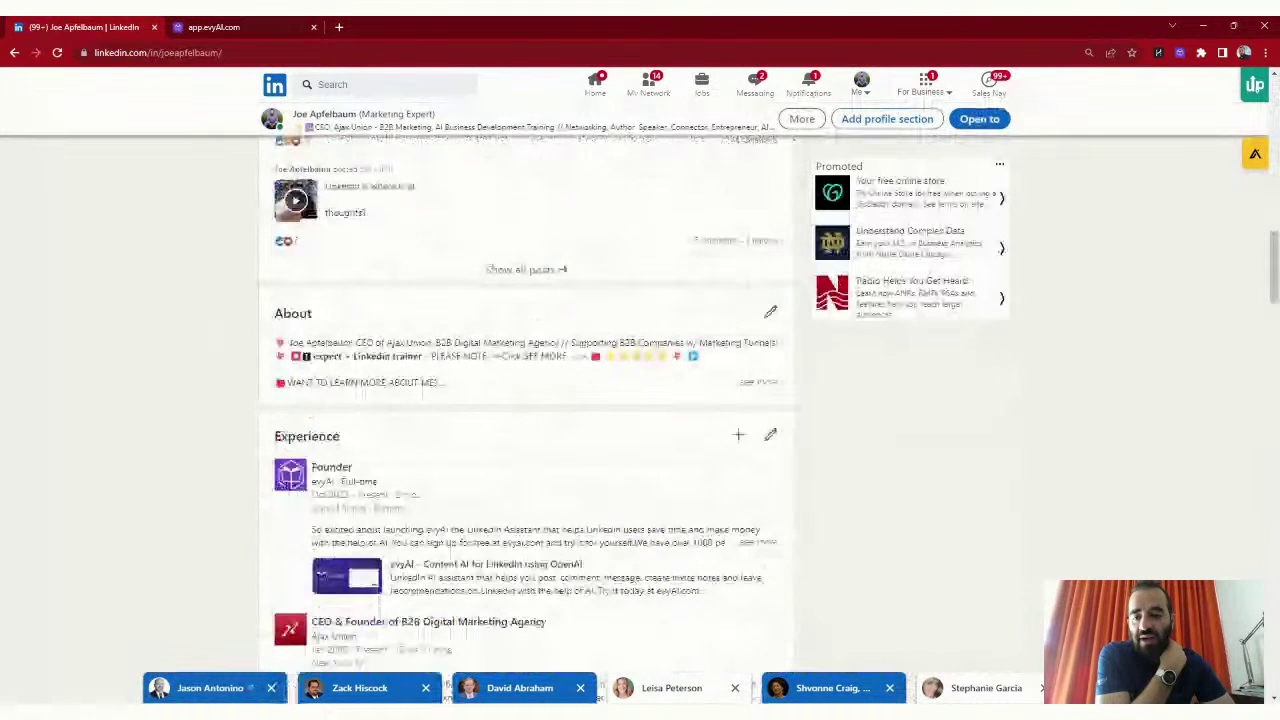
pyautogui.click(770, 314)
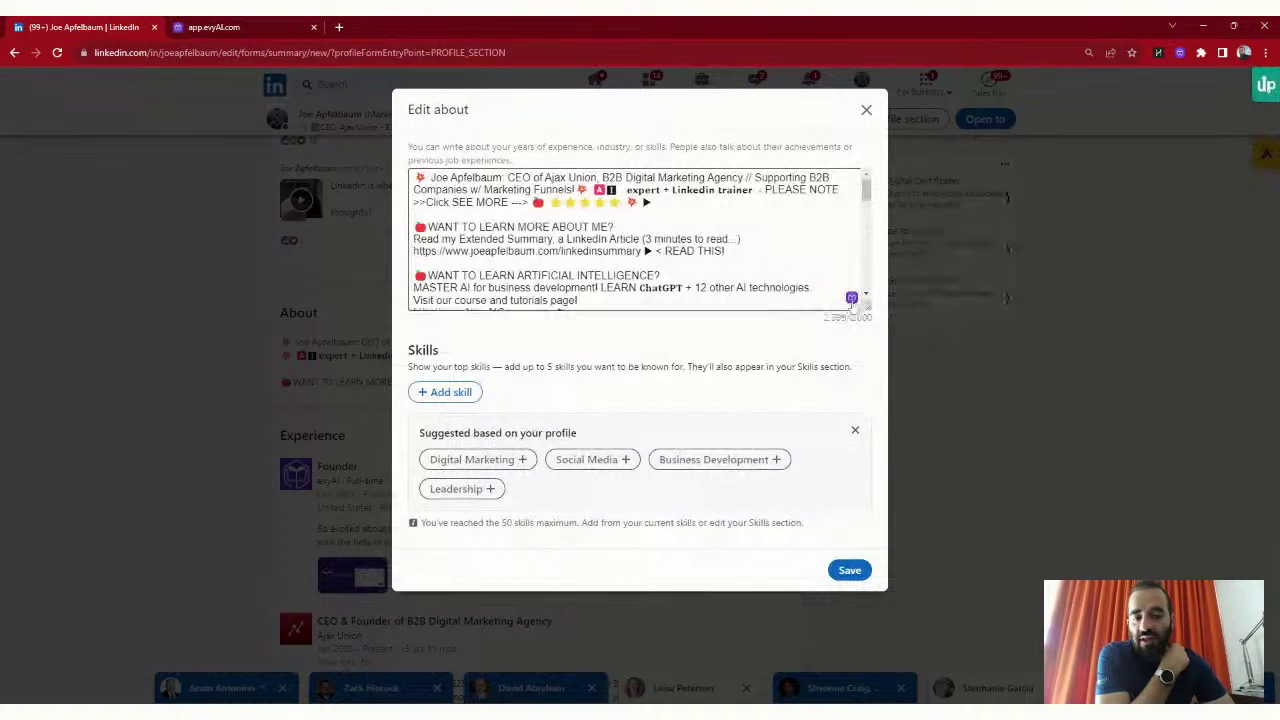
pyautogui.click(851, 298)
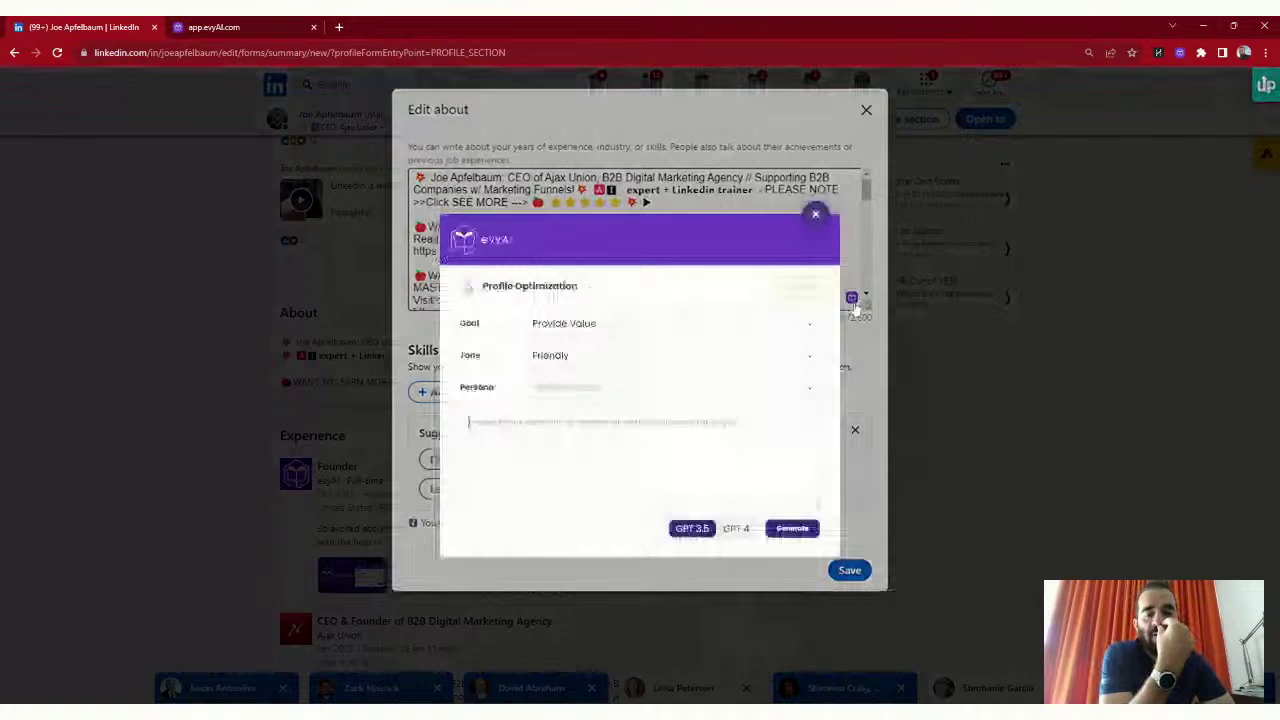
pyautogui.click(790, 530)
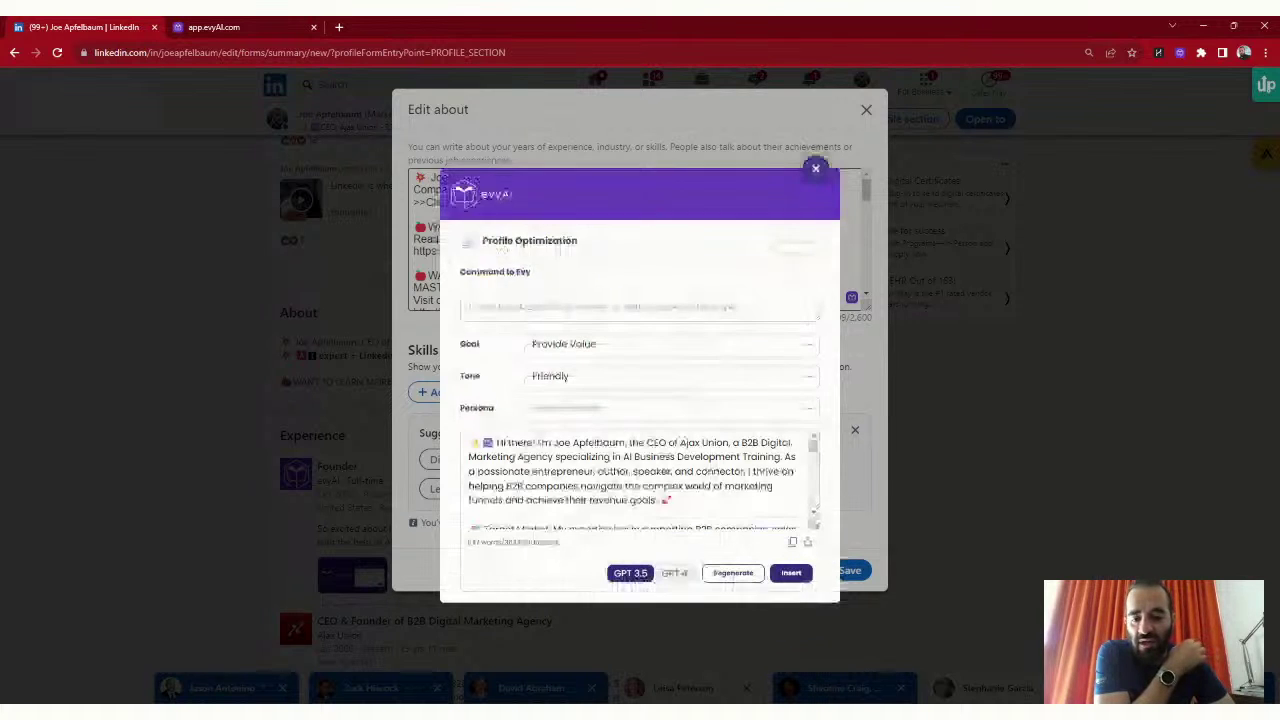
# Read the generated profile text through to its end, and close it and the About editor without inserting or saving it.
pyautogui.scroll(-3, 630, 485)
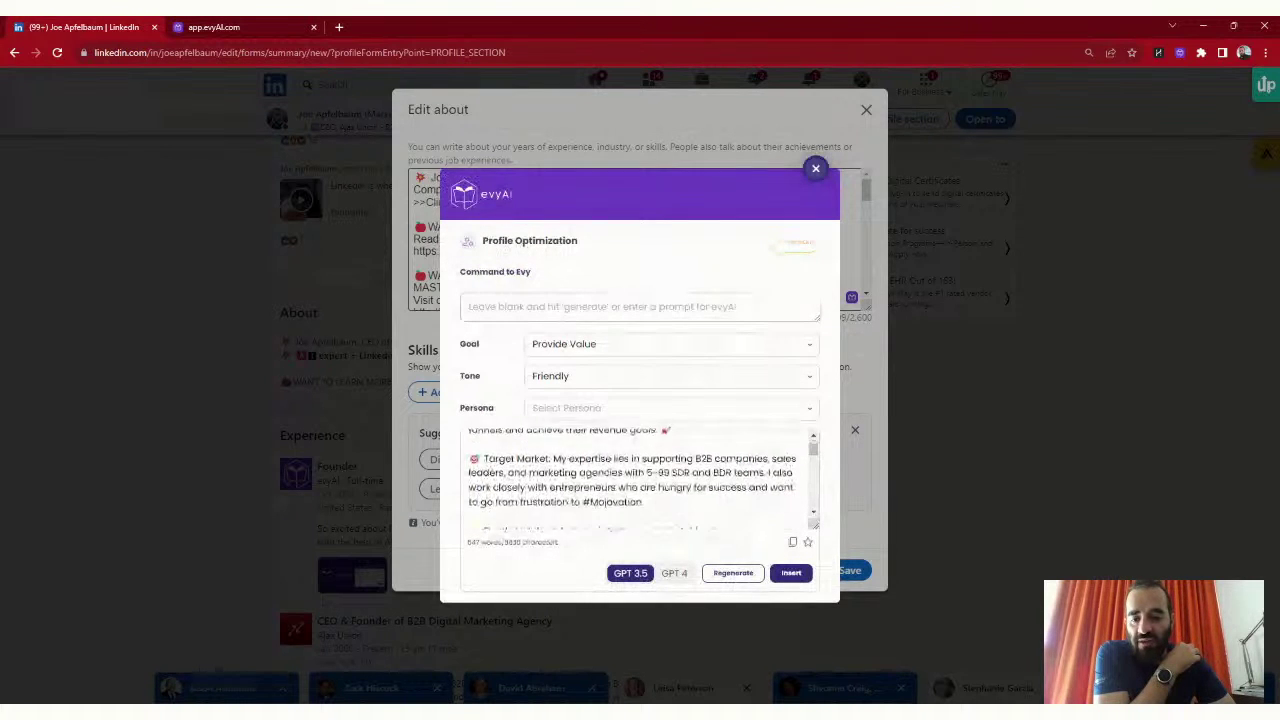
pyautogui.scroll(-4, 630, 485)
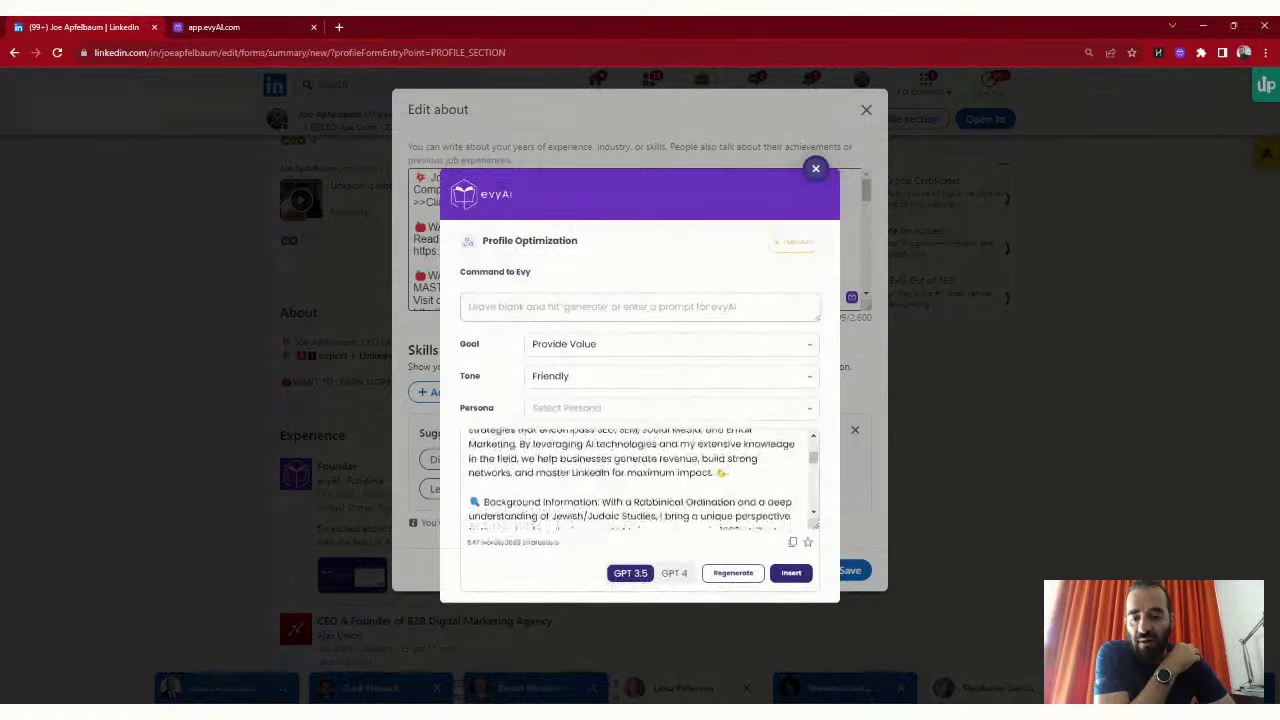
pyautogui.scroll(-4, 630, 480)
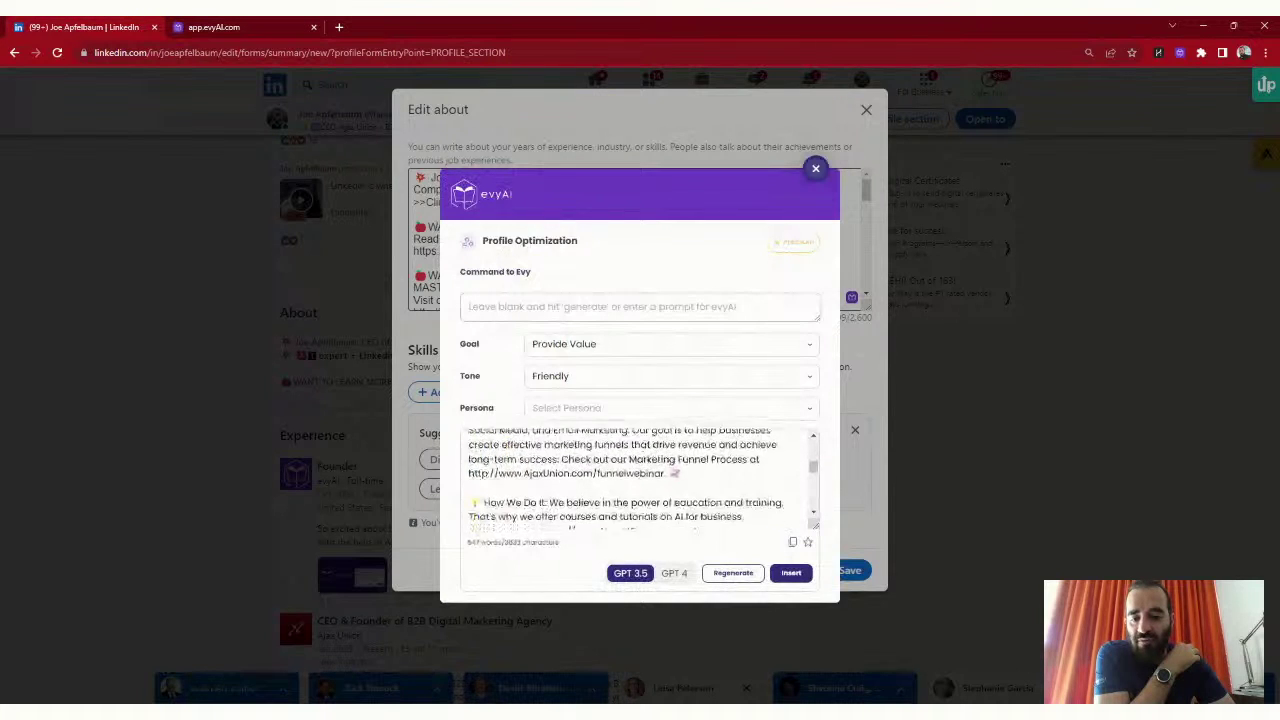
pyautogui.scroll(-4, 630, 480)
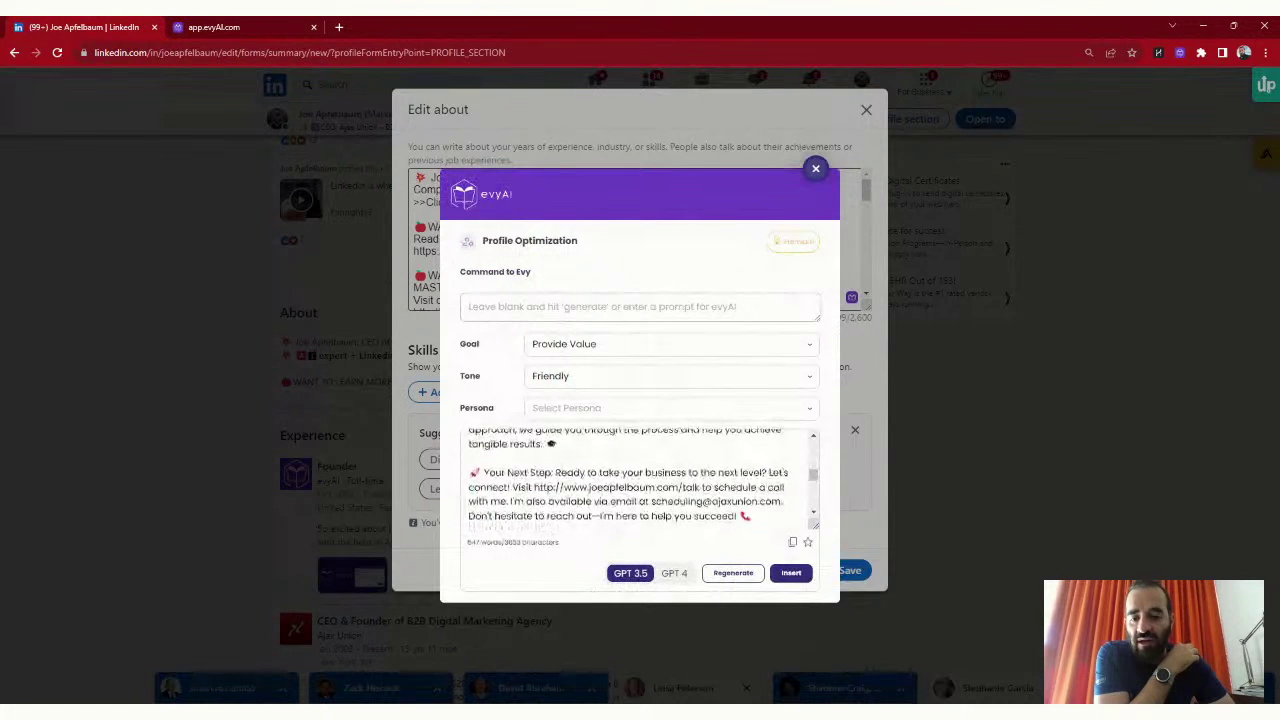
pyautogui.scroll(-3, 630, 480)
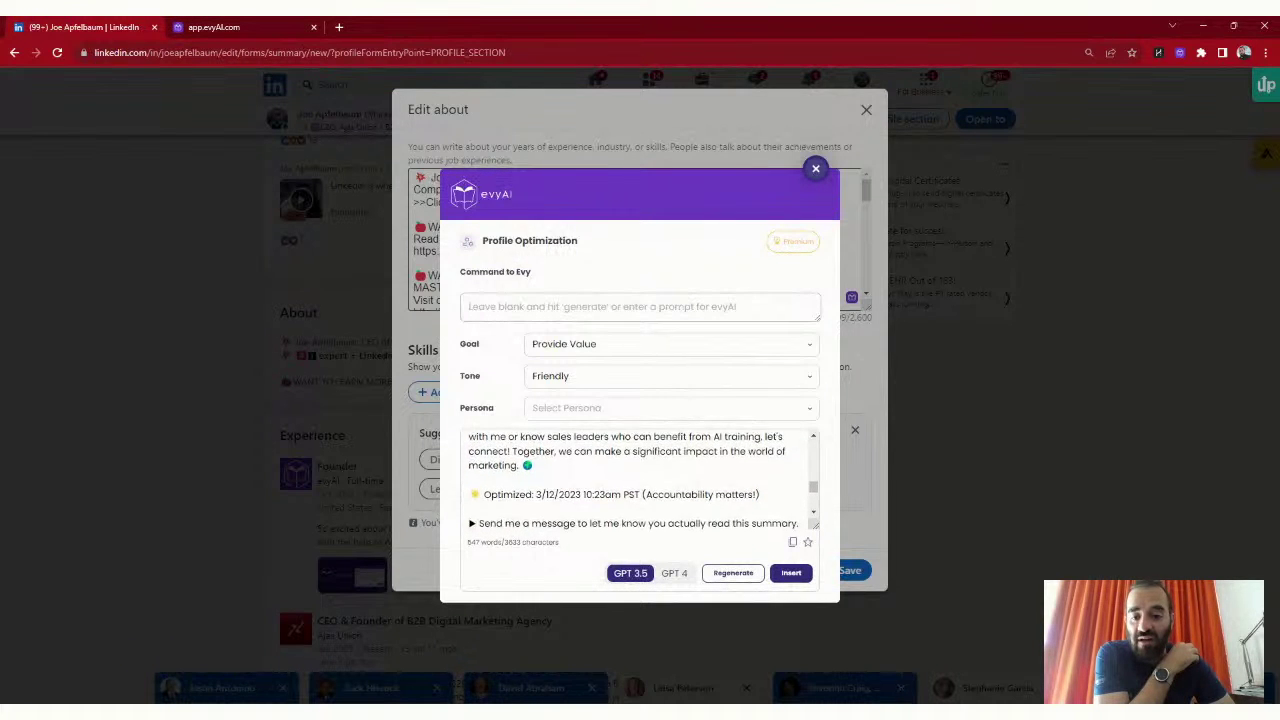
pyautogui.scroll(-1, 640, 475)
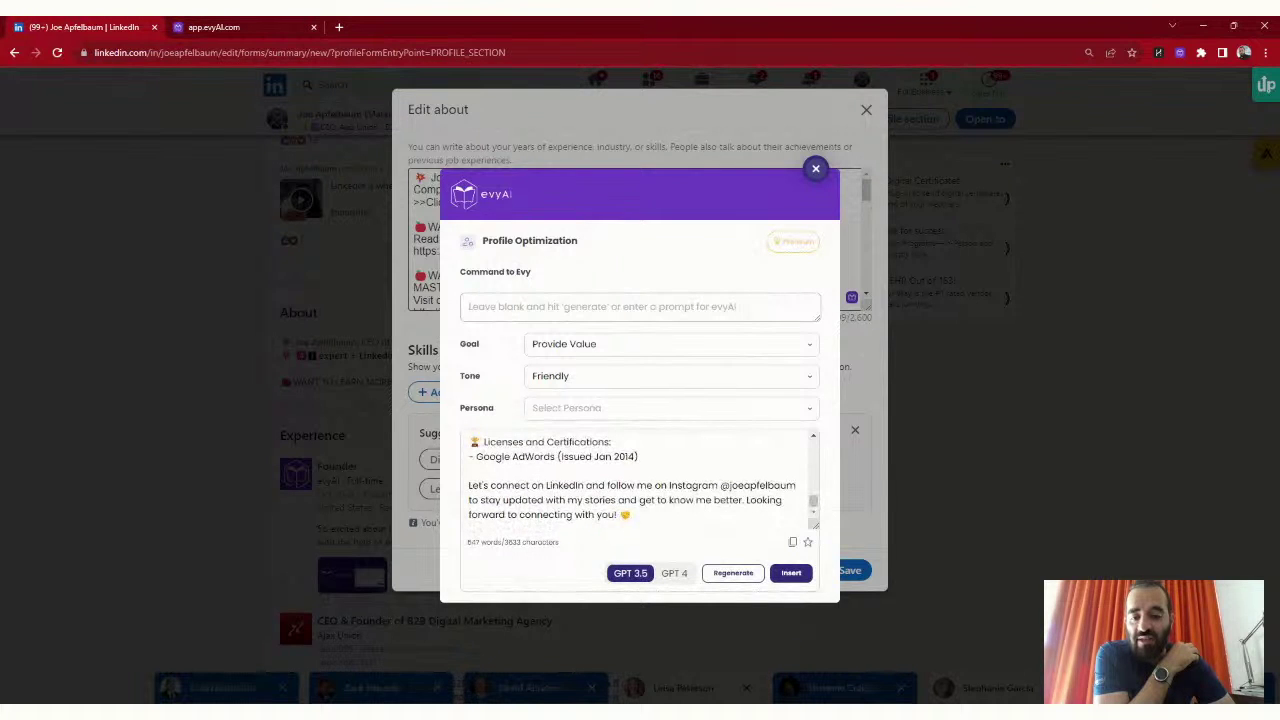
pyautogui.click(816, 173)
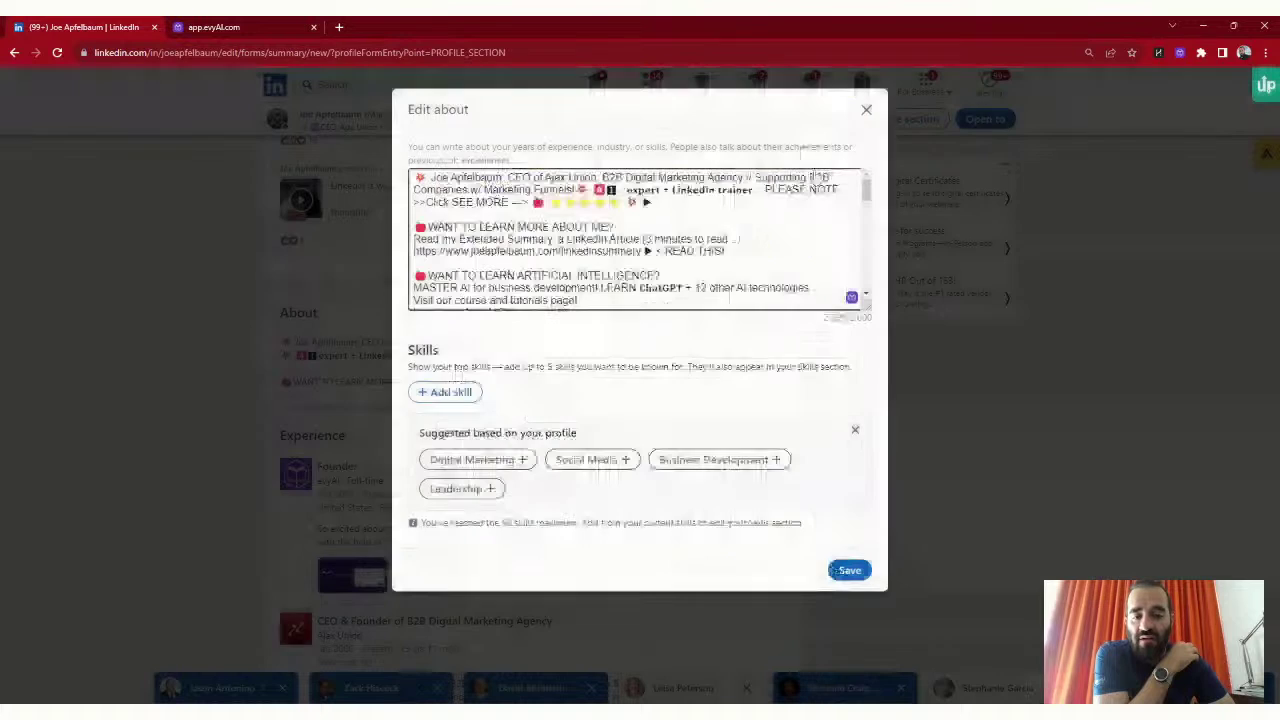
pyautogui.click(866, 111)
# From the home feed, open the profile of the first post's author and save that profile to evyAI.
pyautogui.scroll(10, 675, 258)
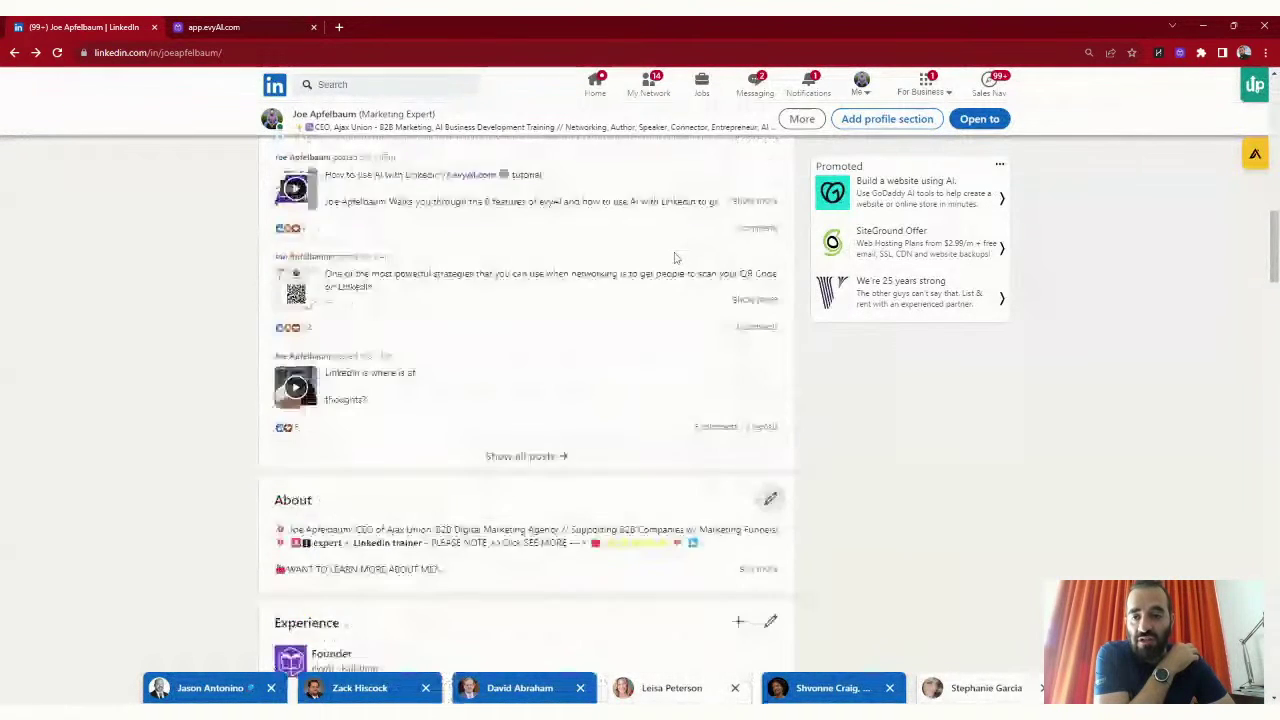
pyautogui.scroll(5, 675, 258)
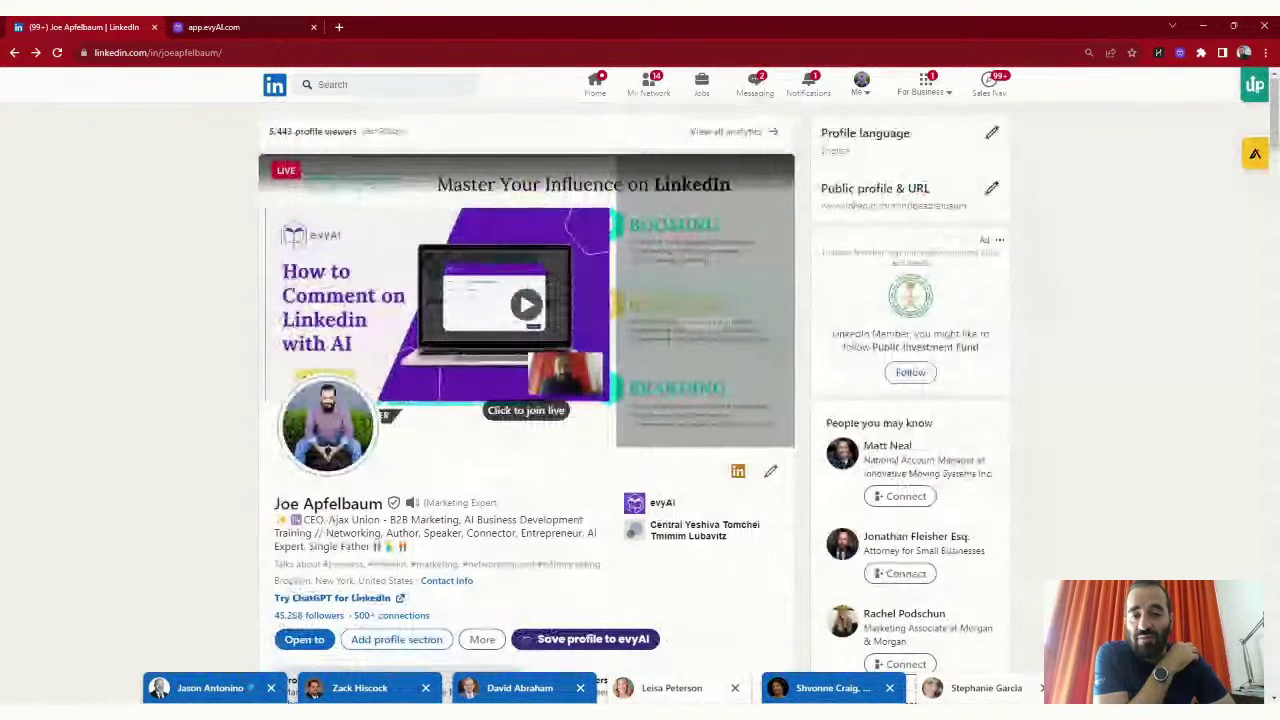
pyautogui.click(596, 84)
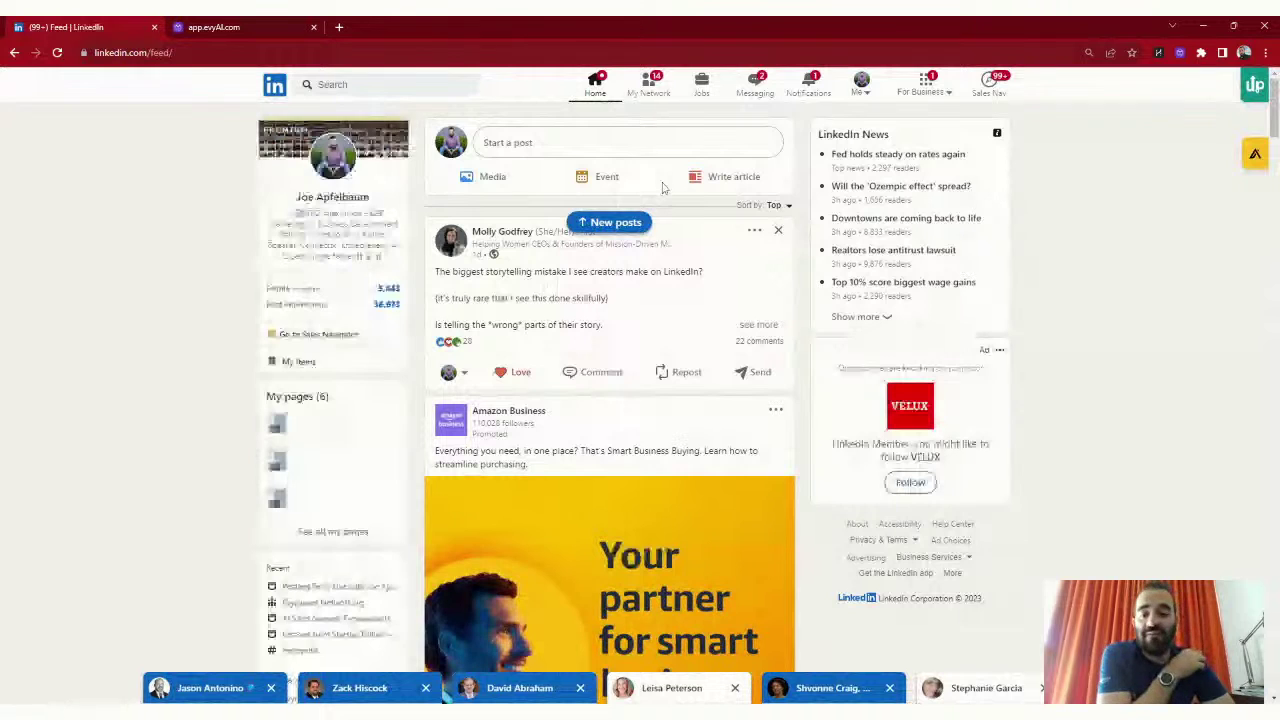
pyautogui.click(493, 233)
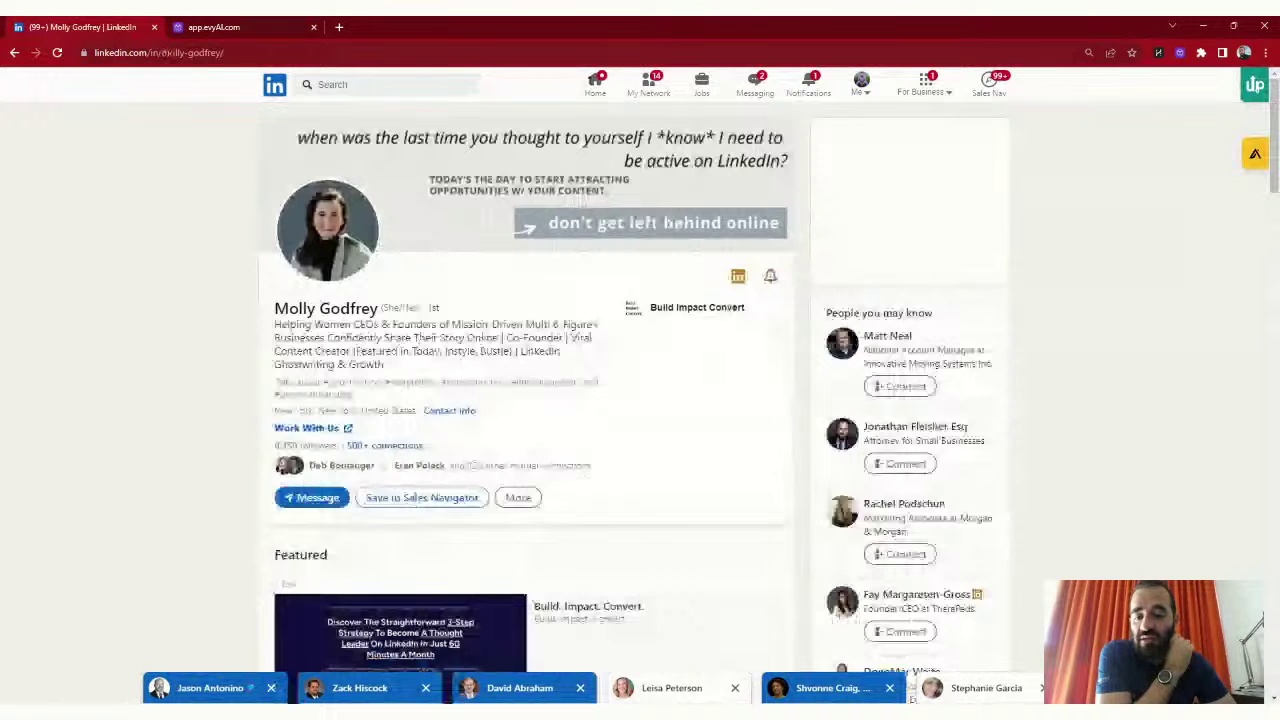
pyautogui.scroll(-1, 235, 338)
pyautogui.scroll(-1, 615, 338)
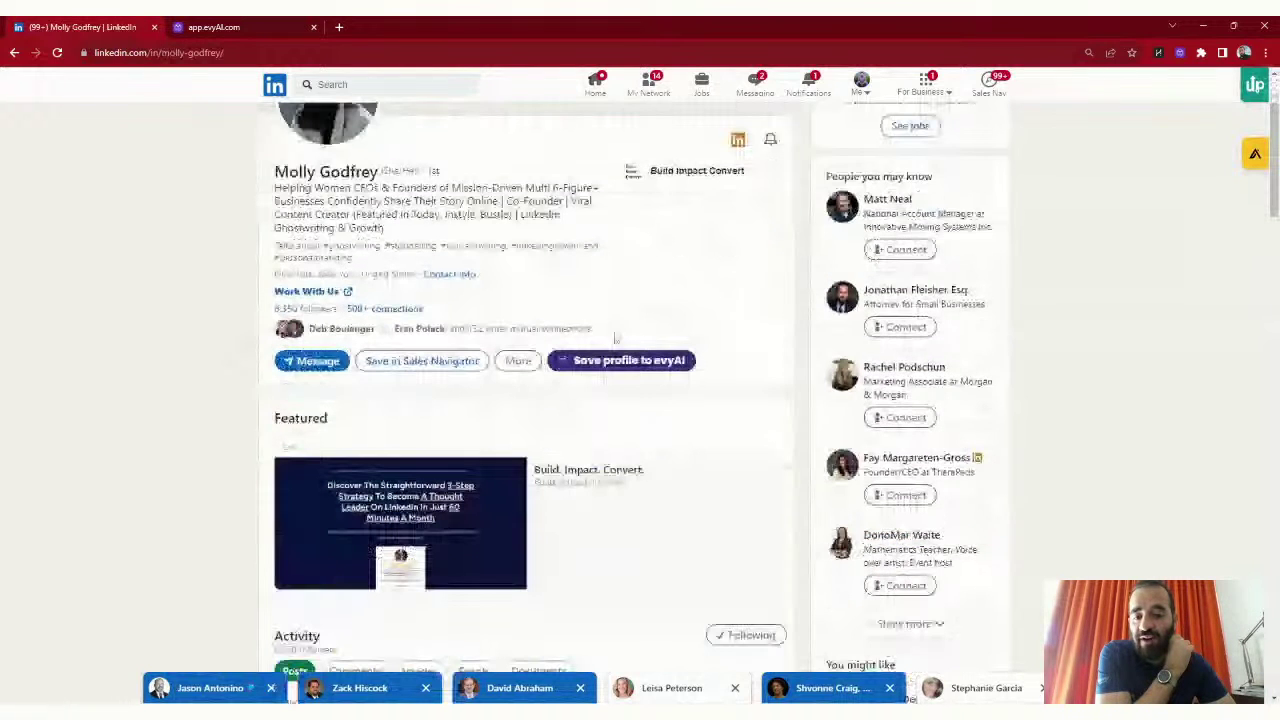
pyautogui.click(619, 361)
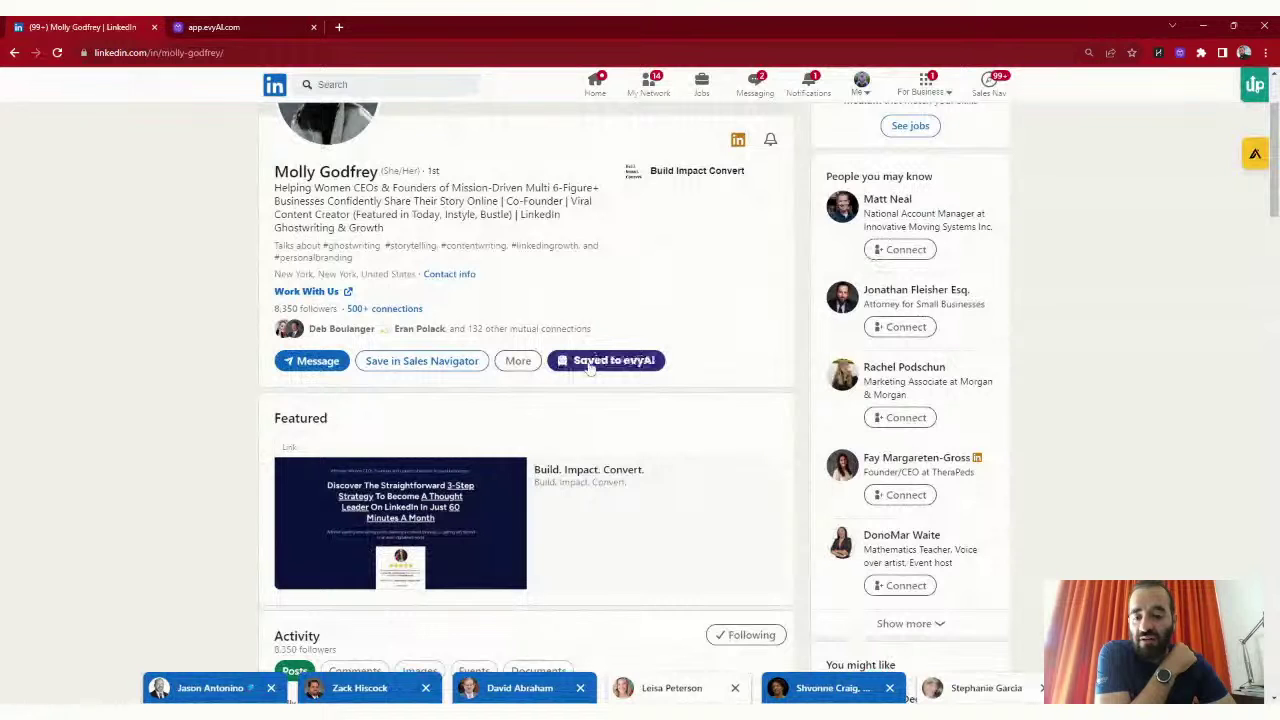
# Open evyAI's full list of saved profiles and add the newly saved profile to the Networking list.
pyautogui.click(1180, 53)
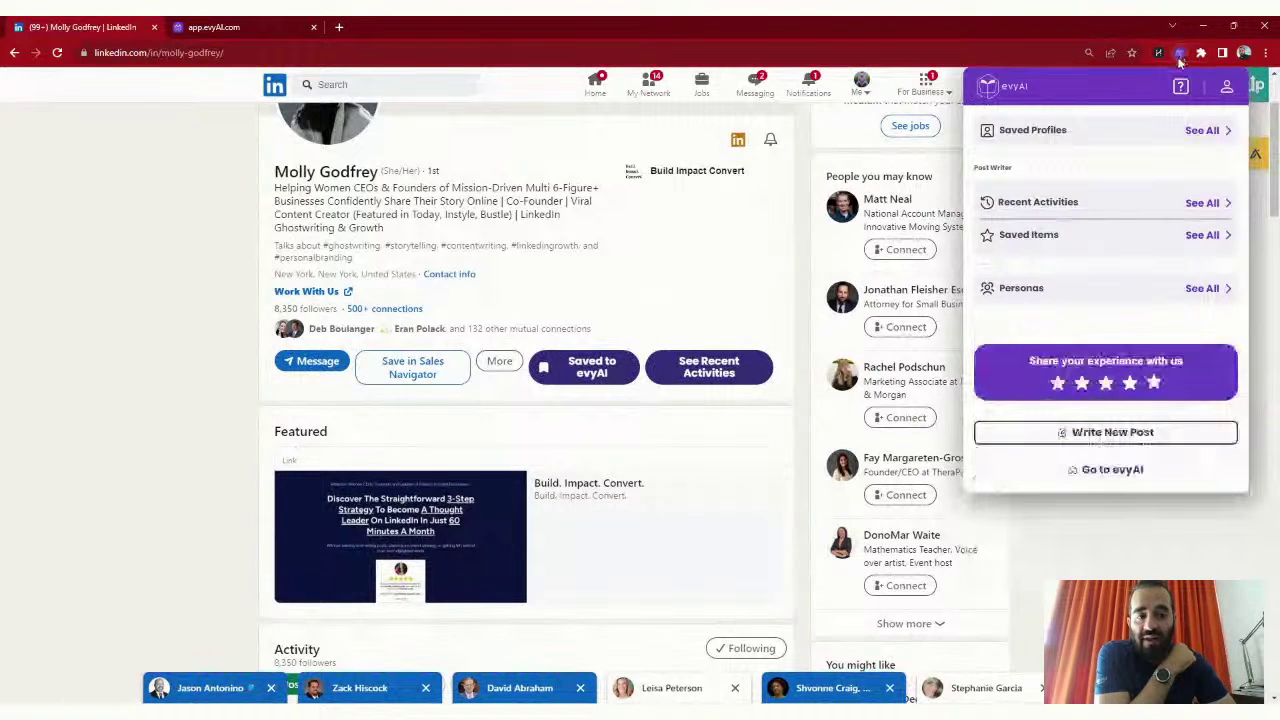
pyautogui.click(1203, 131)
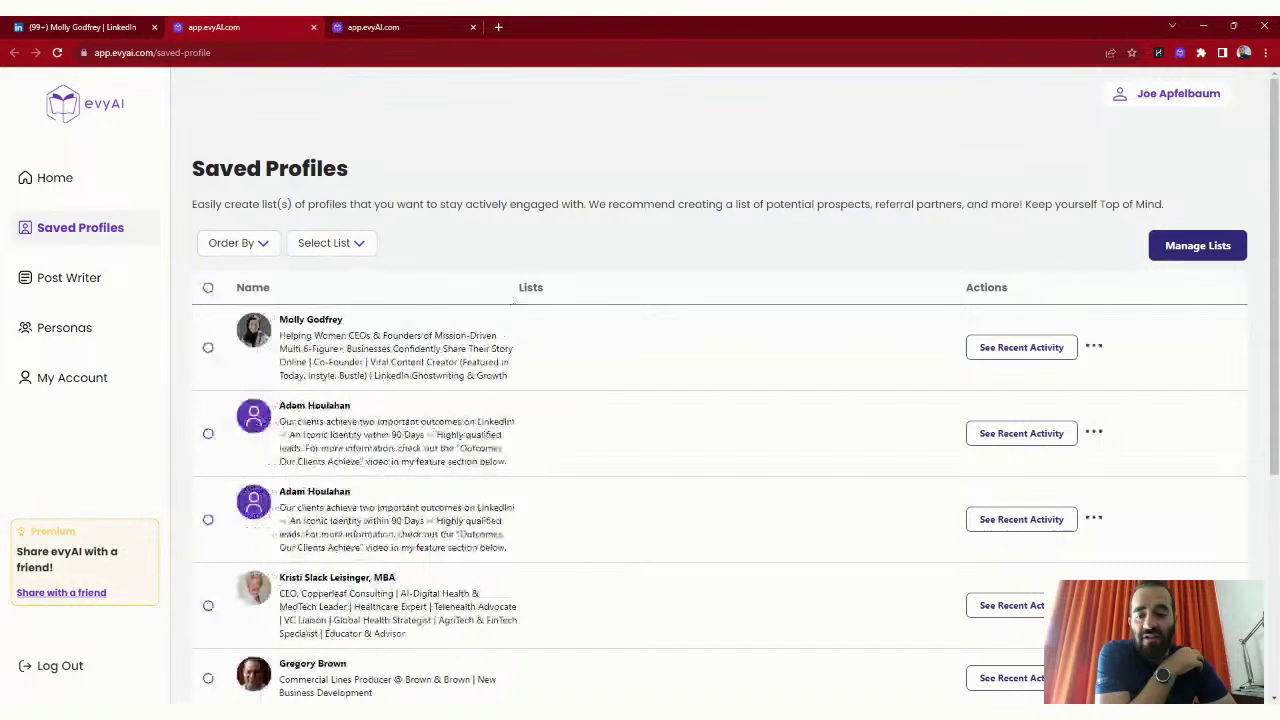
pyautogui.click(1094, 347)
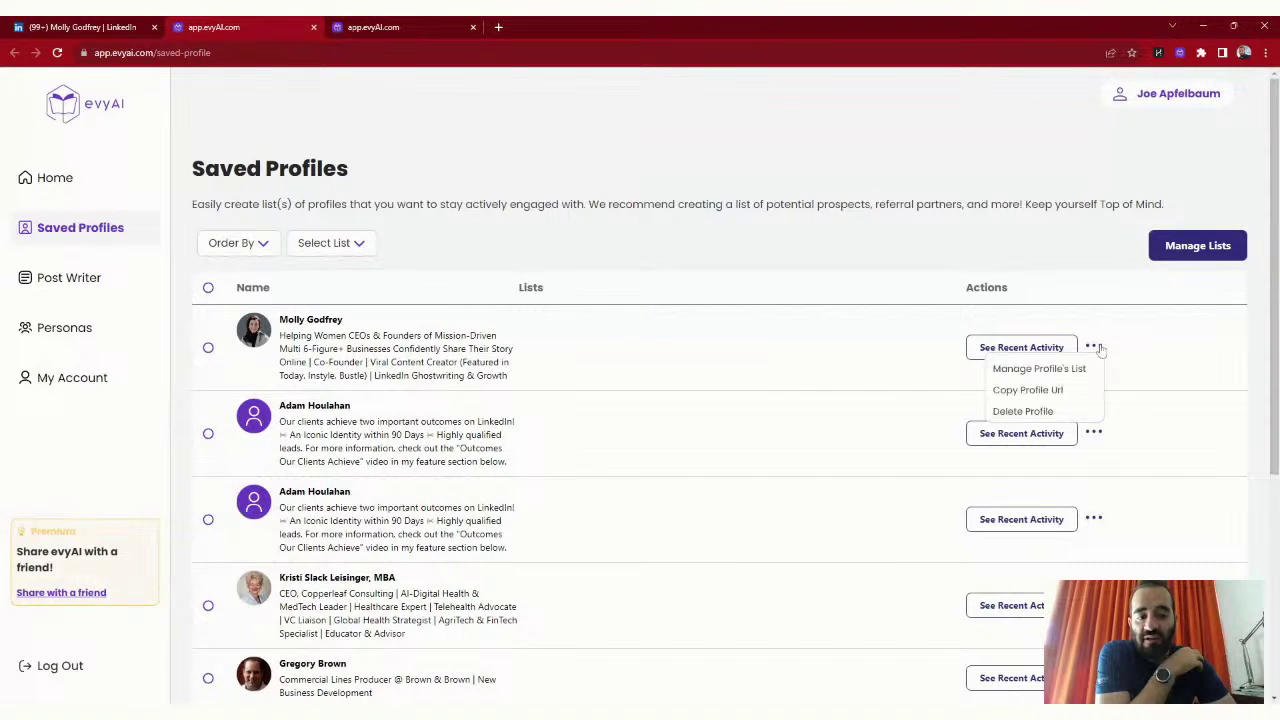
pyautogui.click(1044, 374)
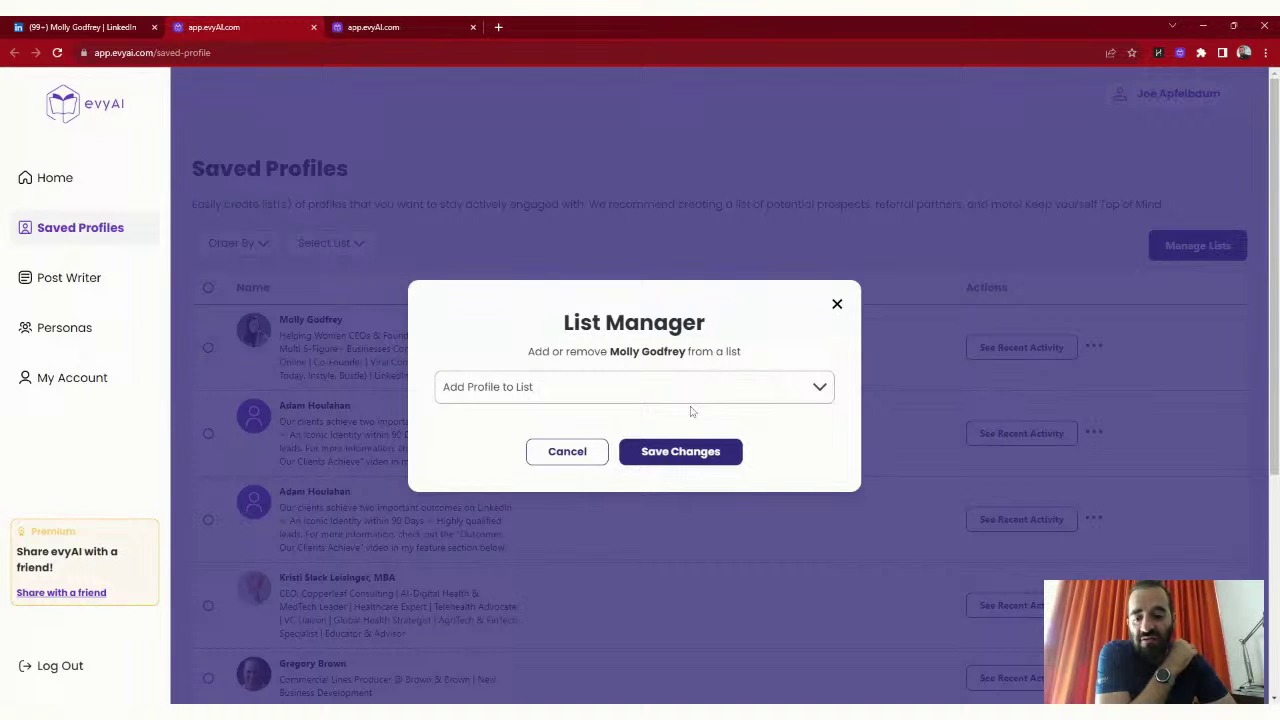
pyautogui.click(680, 462)
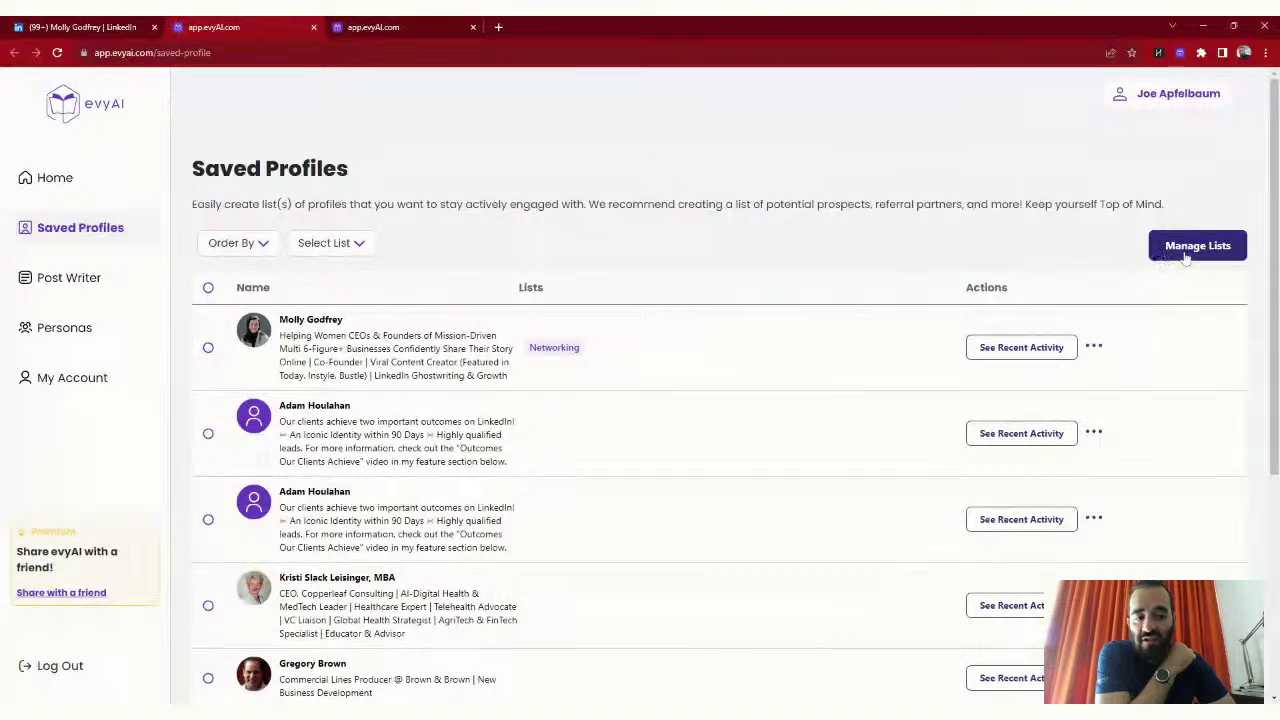
# Start a new persona in evyAI and examine the form's fields from the profile picture to Background and History, leaving them blank.
pyautogui.click(79, 335)
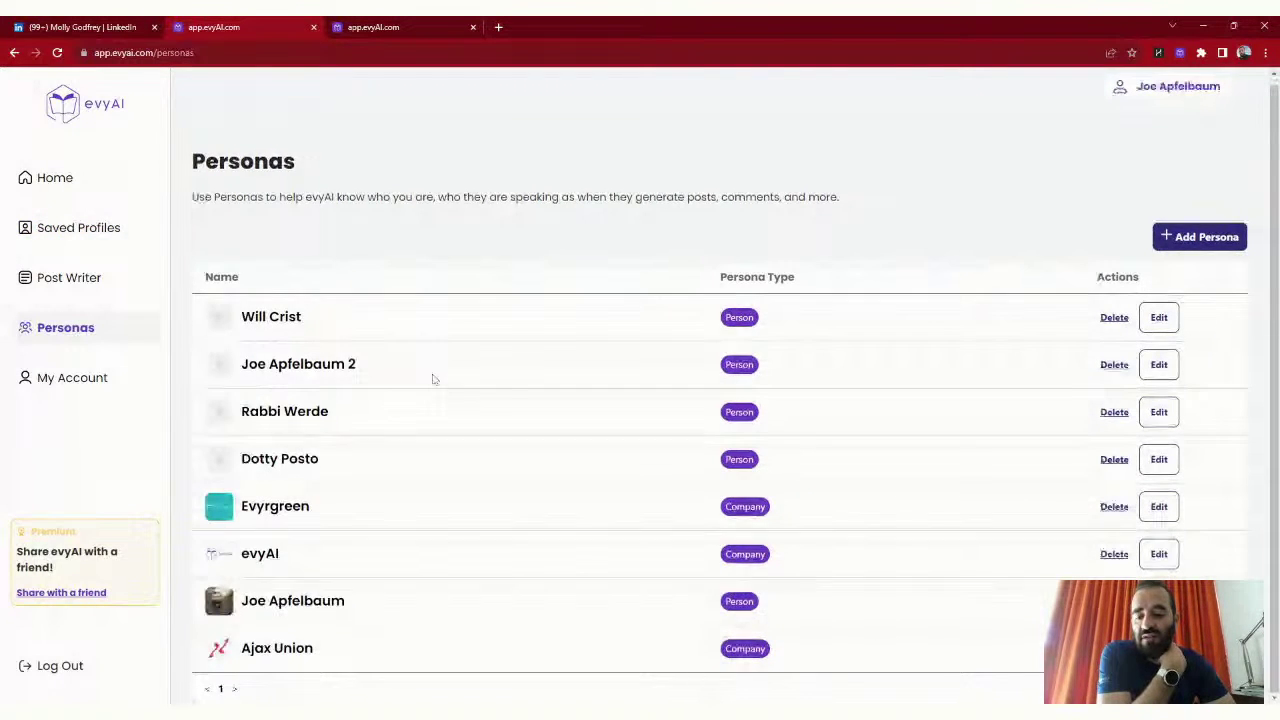
pyautogui.click(1204, 237)
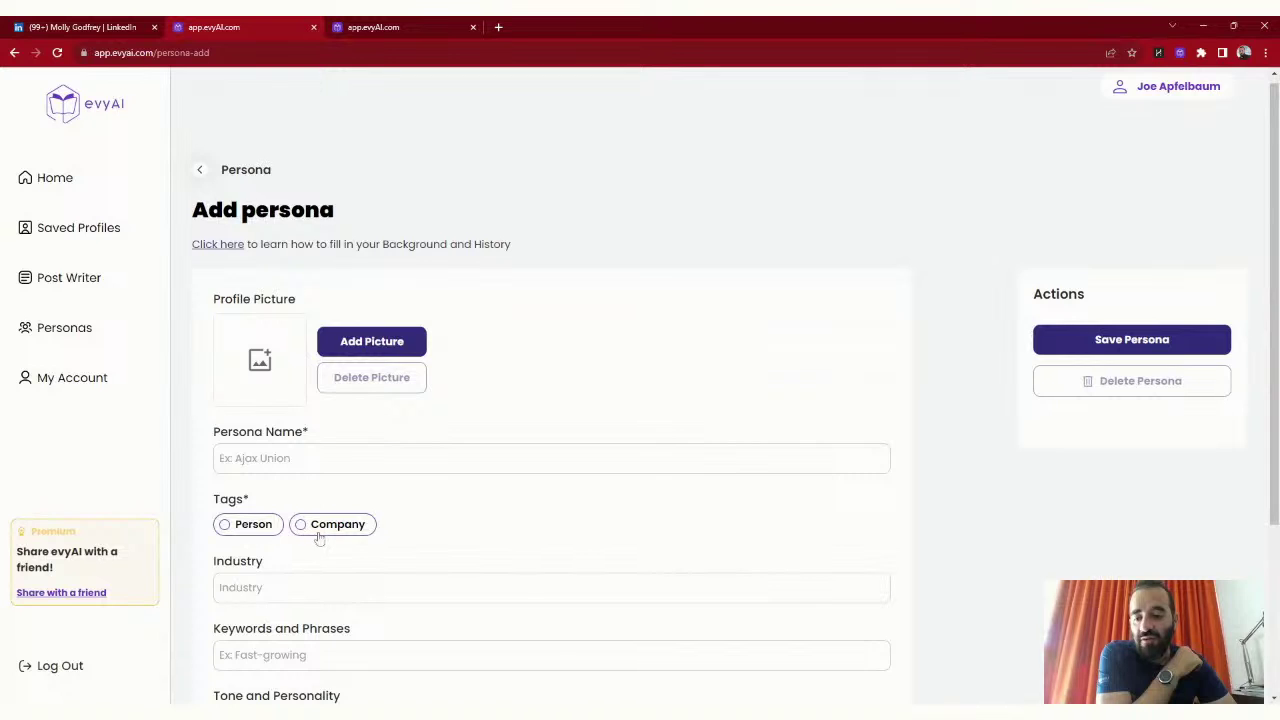
pyautogui.scroll(-2, 320, 534)
pyautogui.scroll(-1, 320, 525)
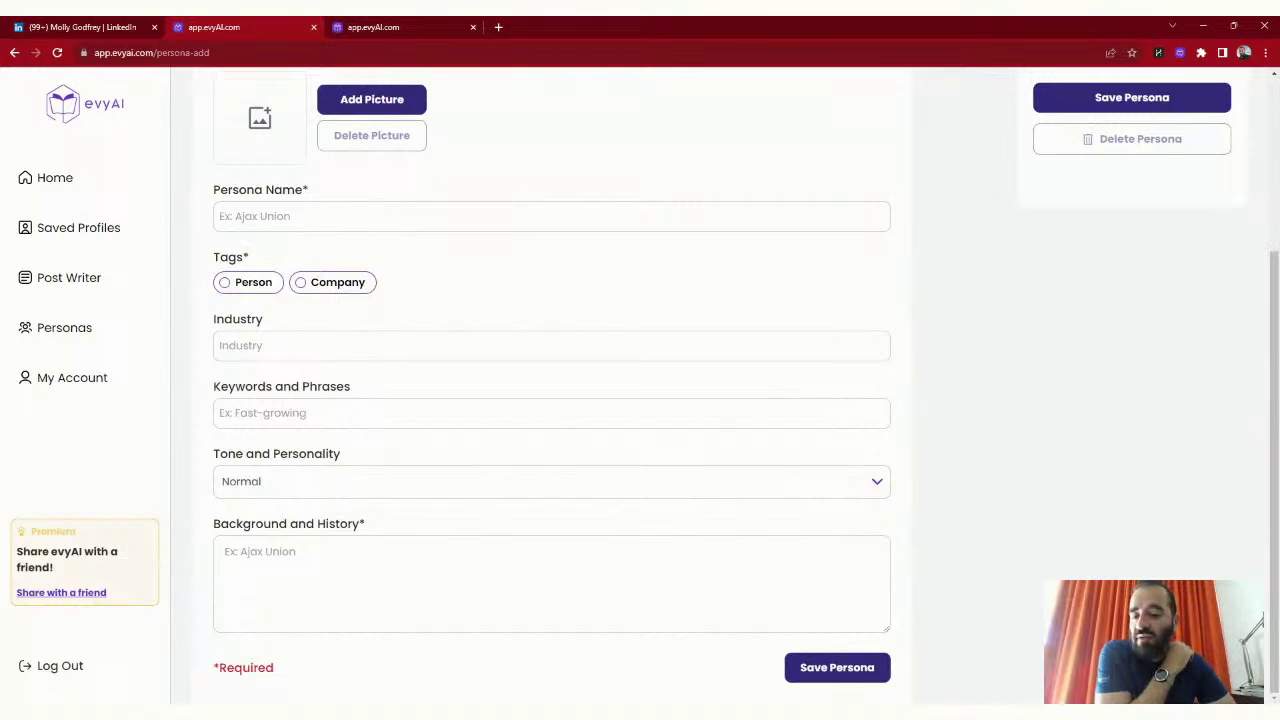
pyautogui.scroll(1, 640, 384)
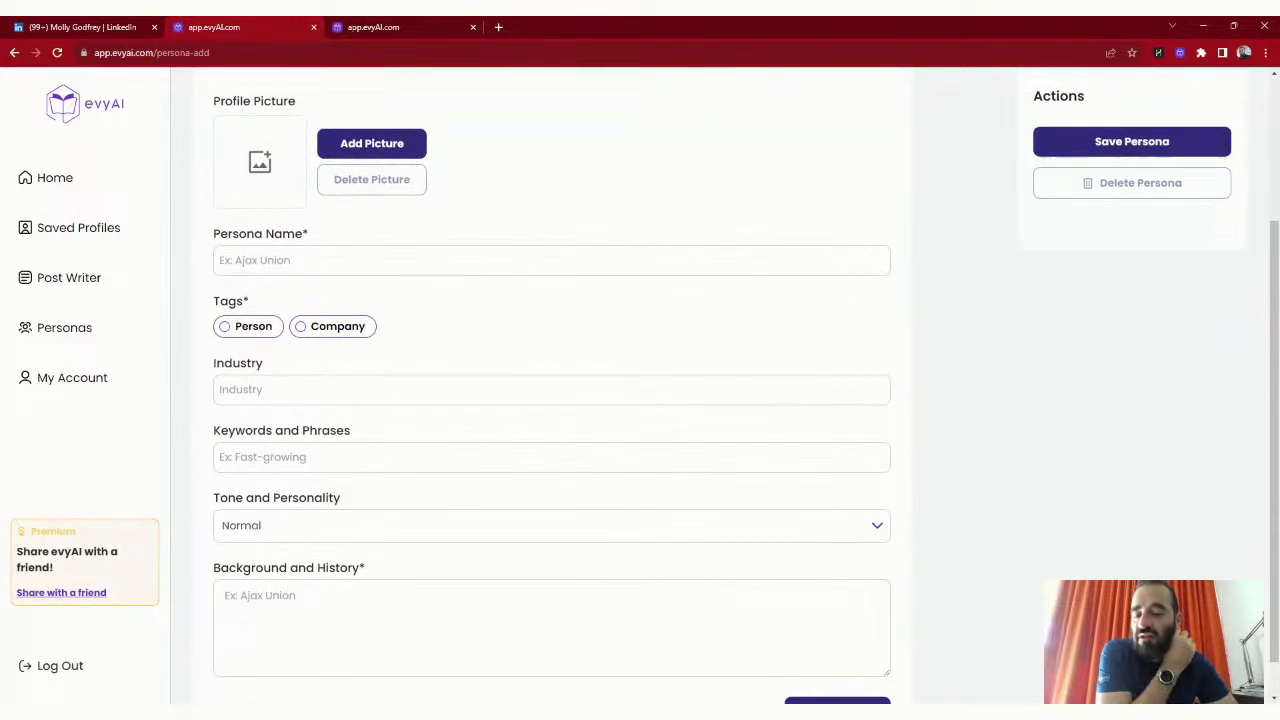
pyautogui.scroll(-1, 640, 384)
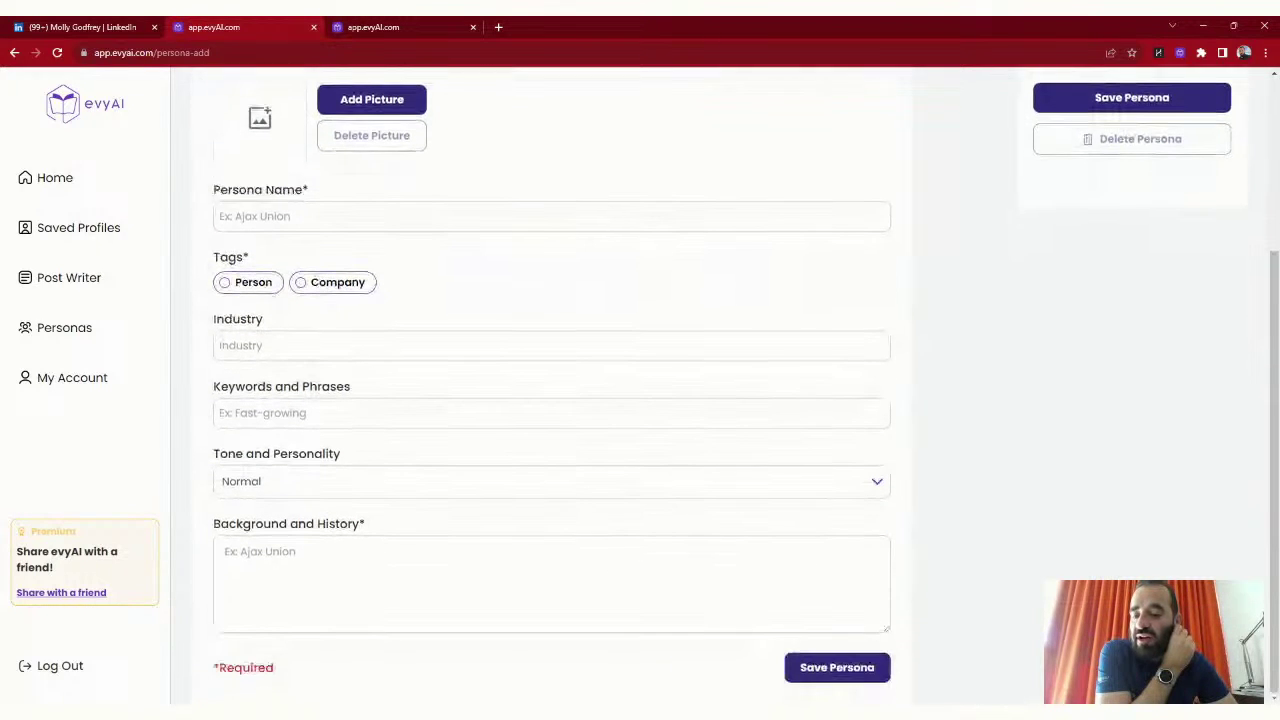
pyautogui.scroll(1, 177, 177)
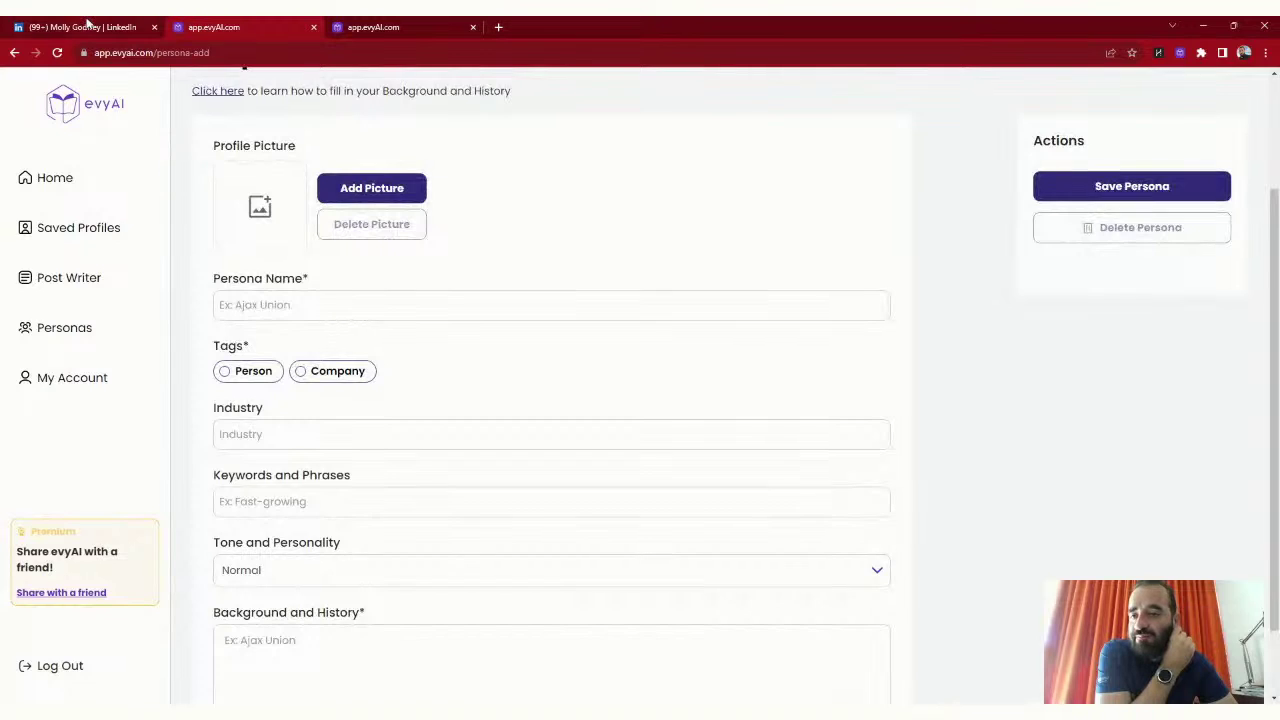
# Switch back to LinkedIn and open the newsletter article "How to train AI to know who you are on Linkedin" from your own profile.
pyautogui.click(88, 26)
pyautogui.click(275, 86)
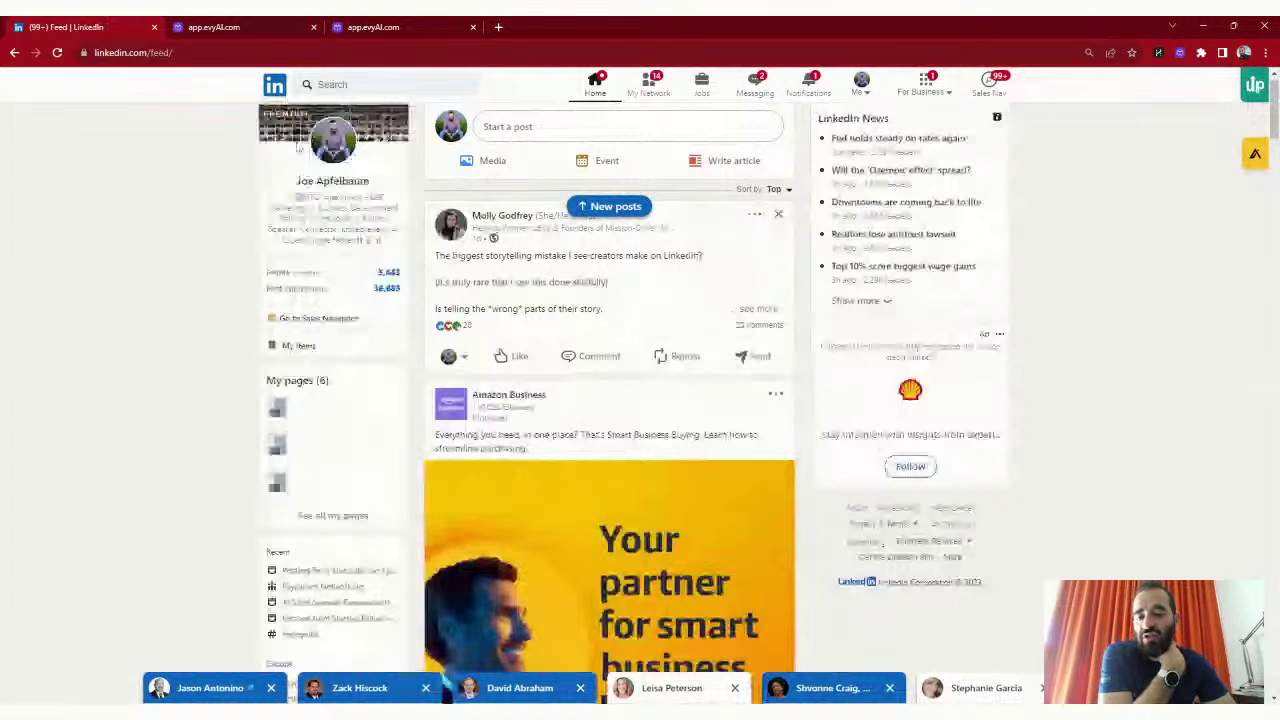
pyautogui.click(298, 147)
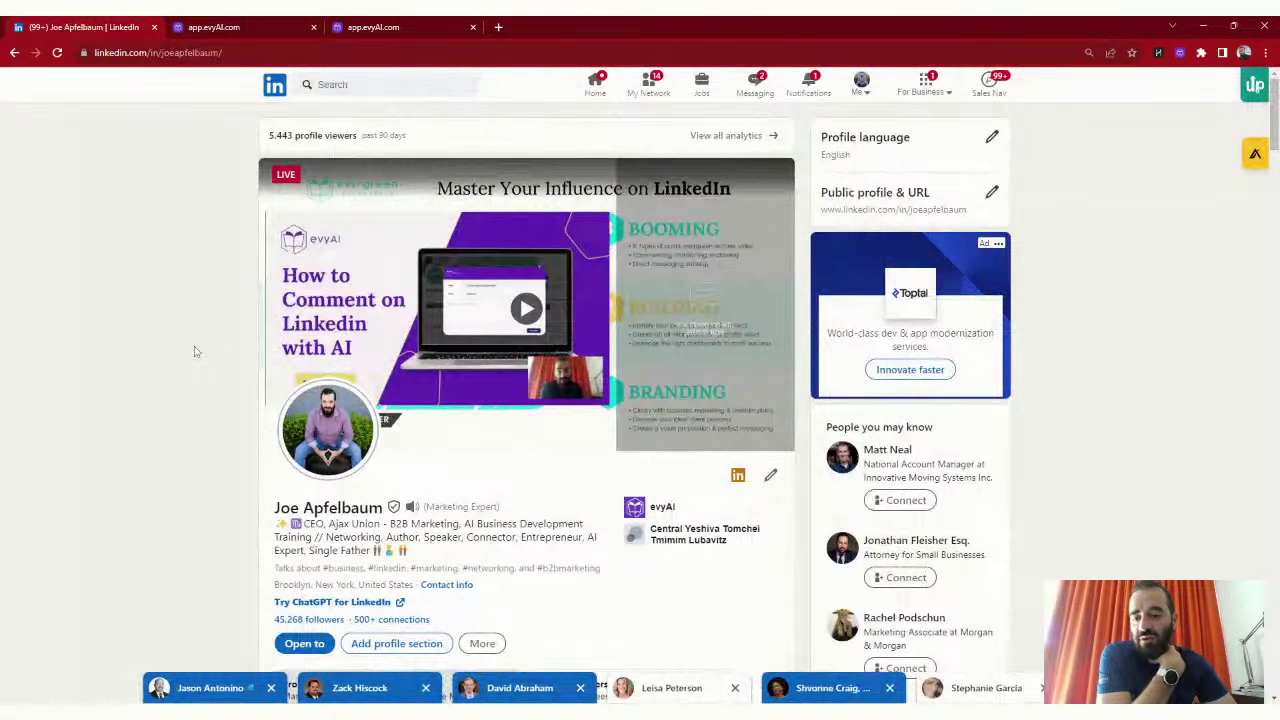
pyautogui.scroll(-7, 196, 351)
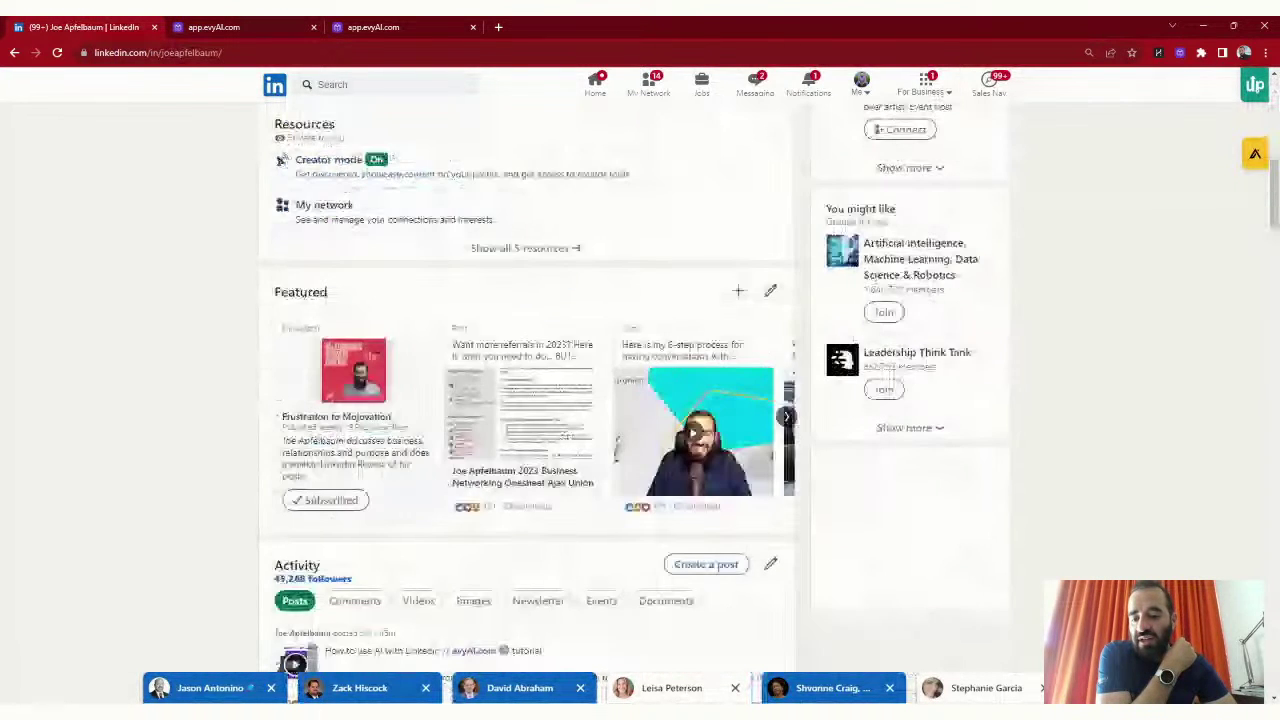
pyautogui.scroll(-3, 282, 160)
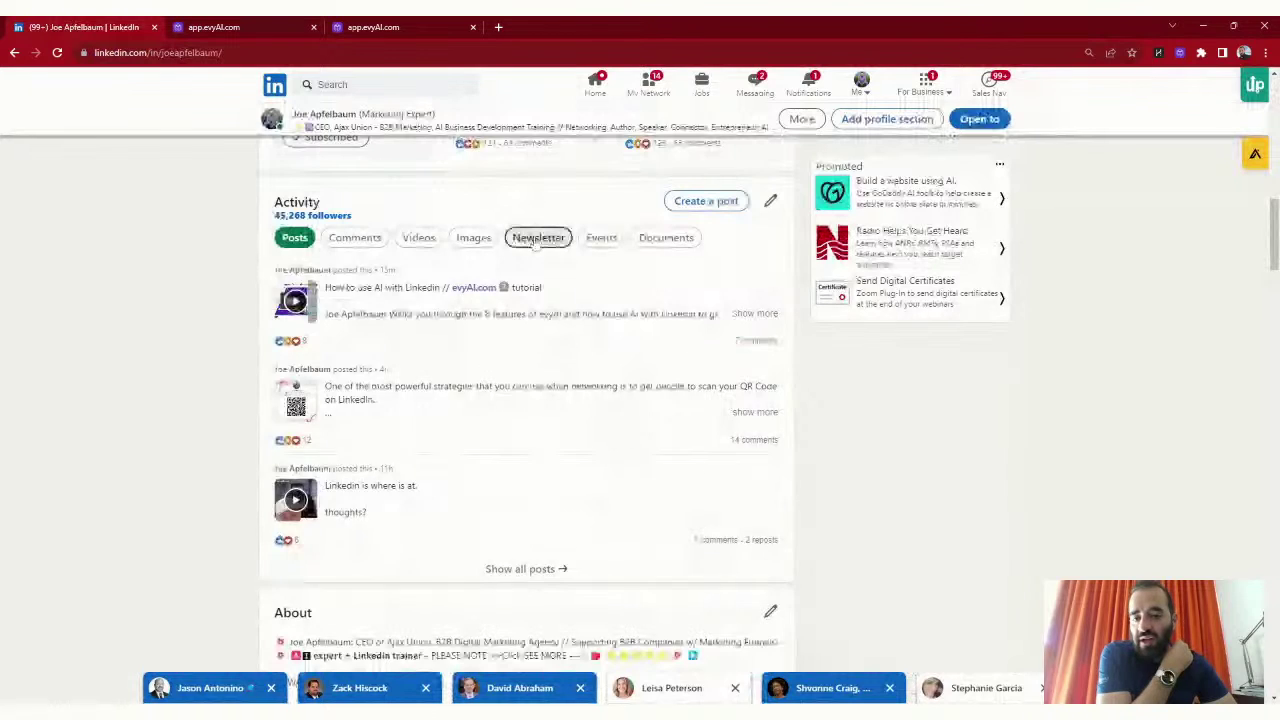
pyautogui.click(537, 238)
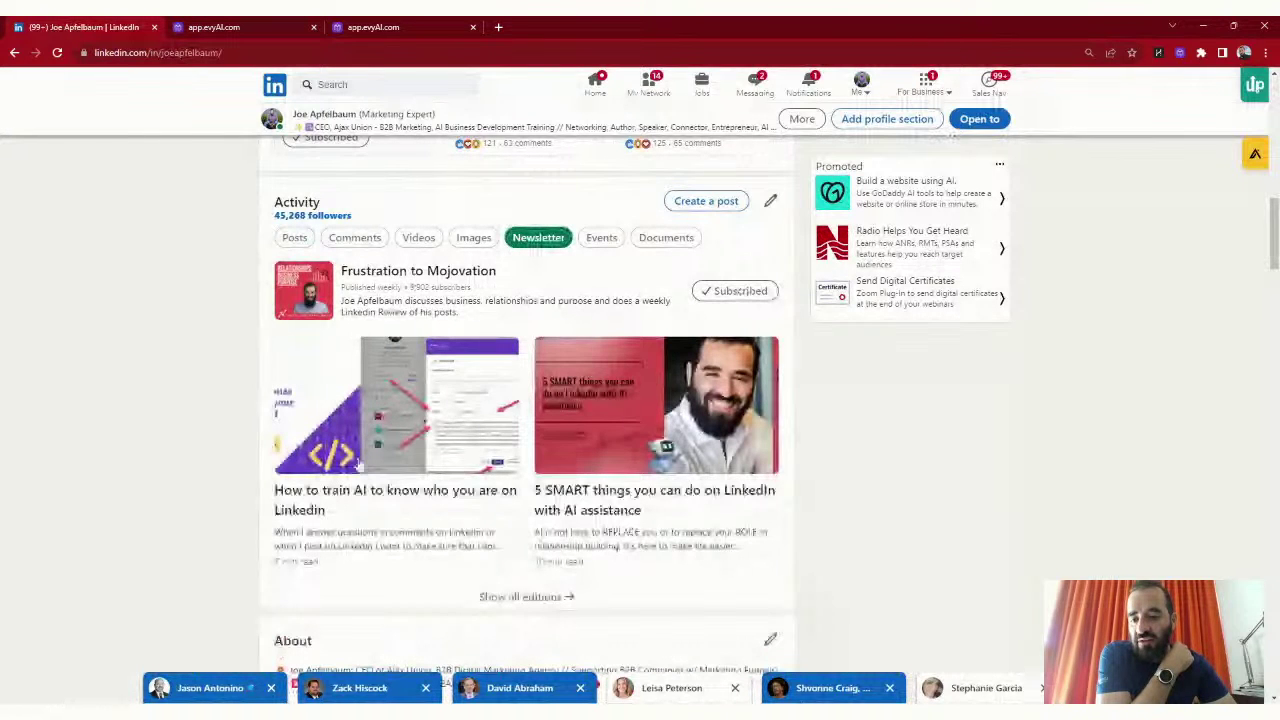
pyautogui.click(443, 505)
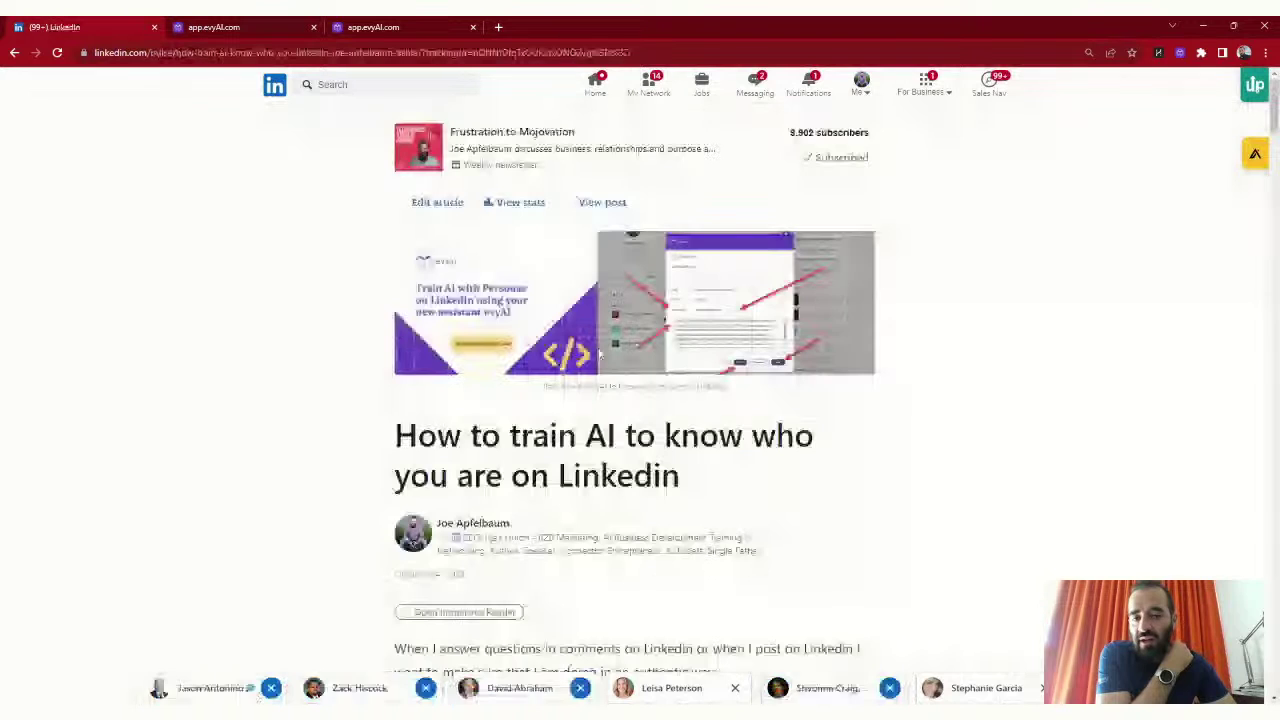
# Read the article's JSON persona example and the explanation that follows it, up to the guide for creating a persona.
pyautogui.scroll(-3, 600, 355)
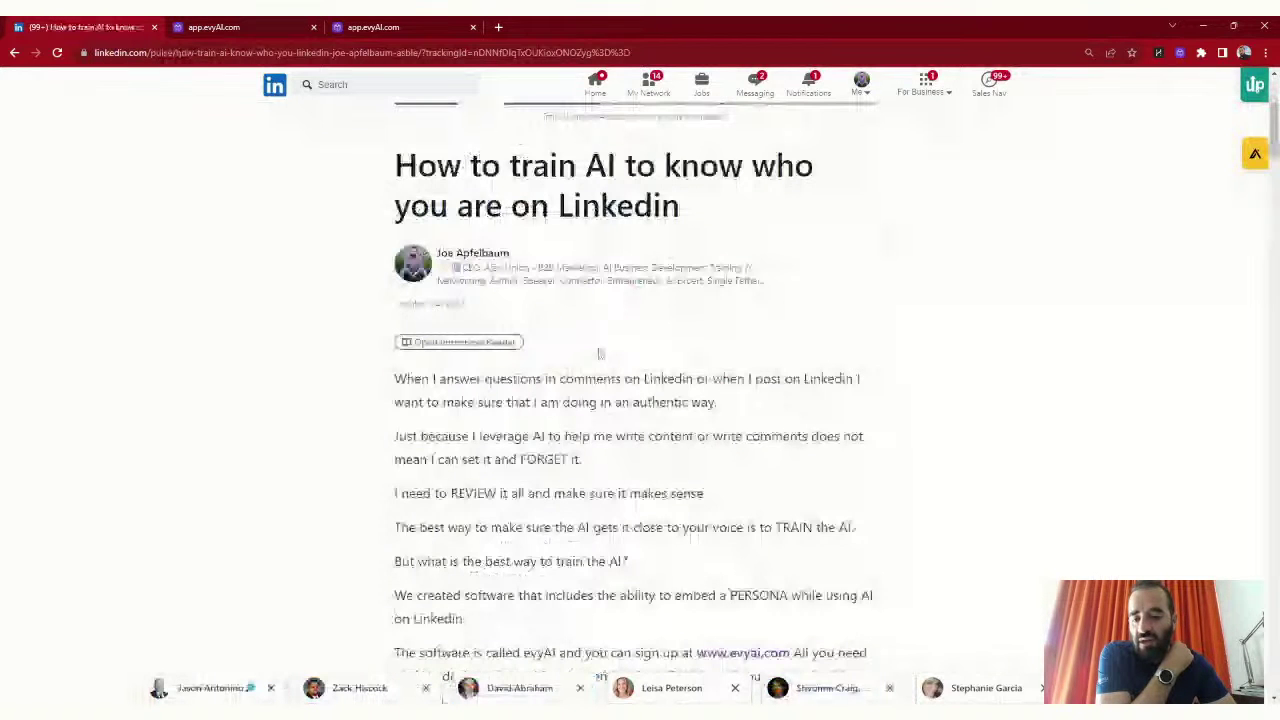
pyautogui.scroll(-6, 600, 354)
pyautogui.scroll(-1, 640, 390)
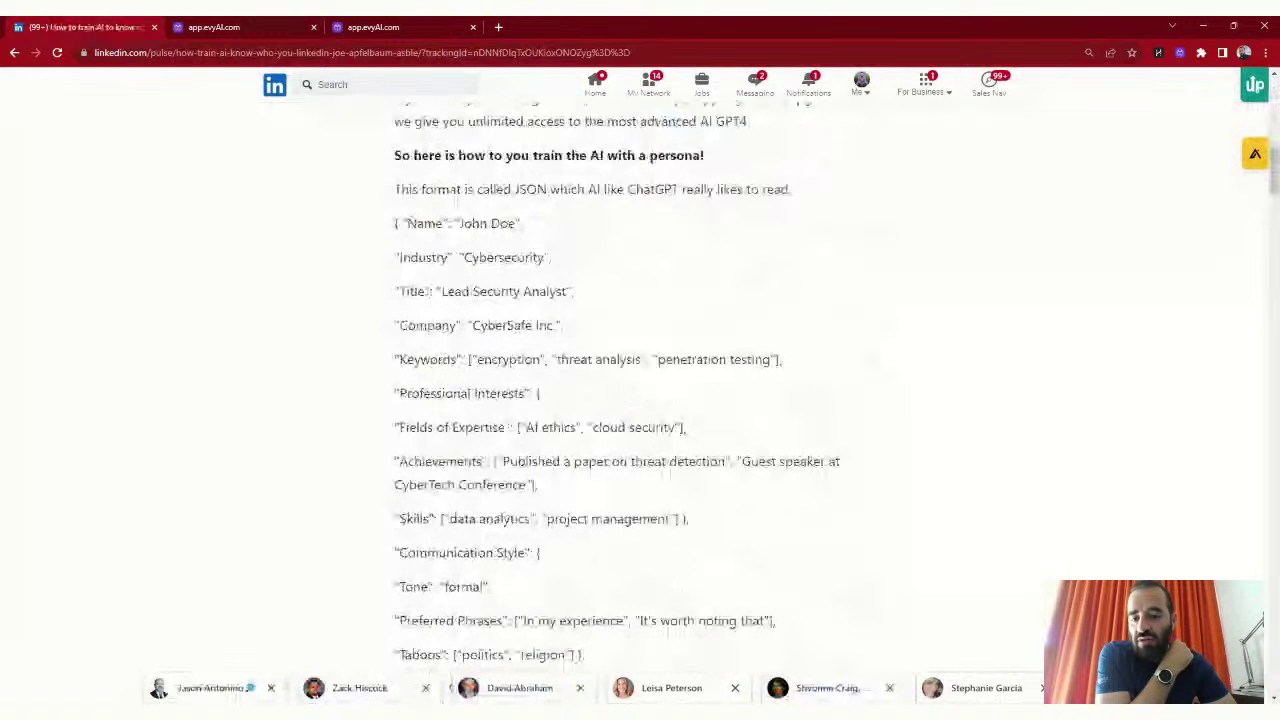
pyautogui.scroll(-2, 640, 390)
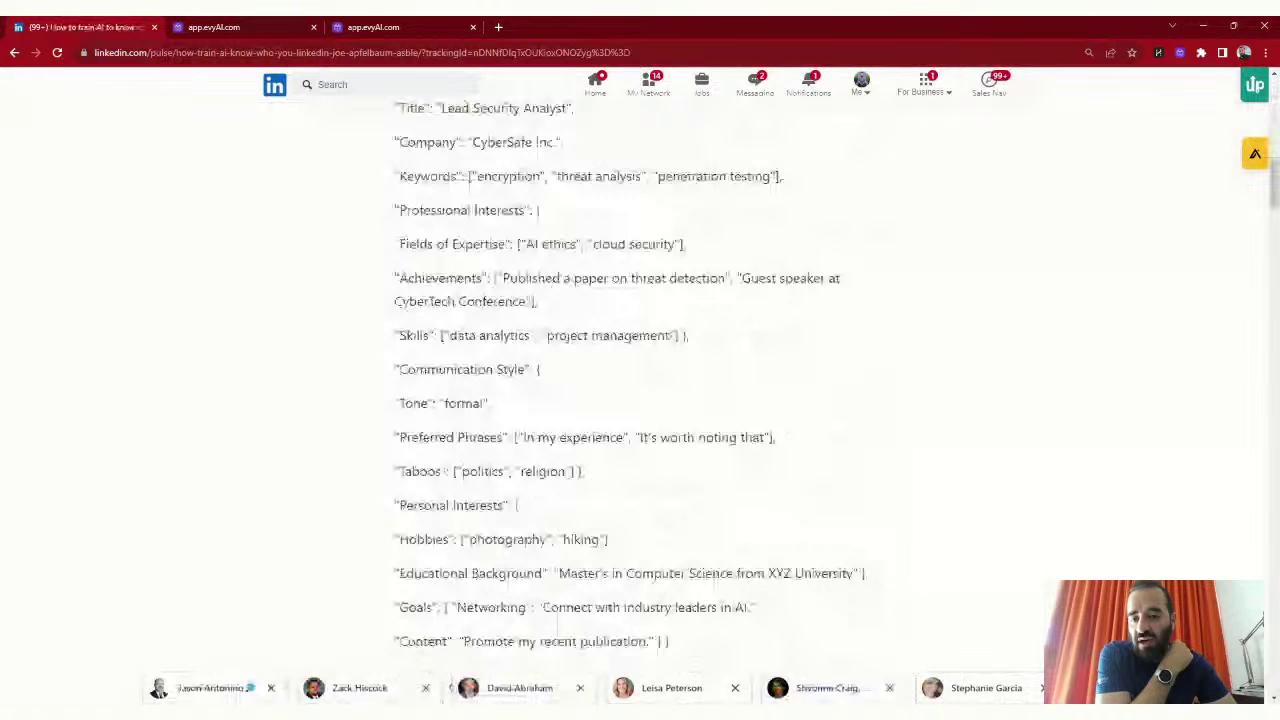
pyautogui.scroll(-2, 640, 390)
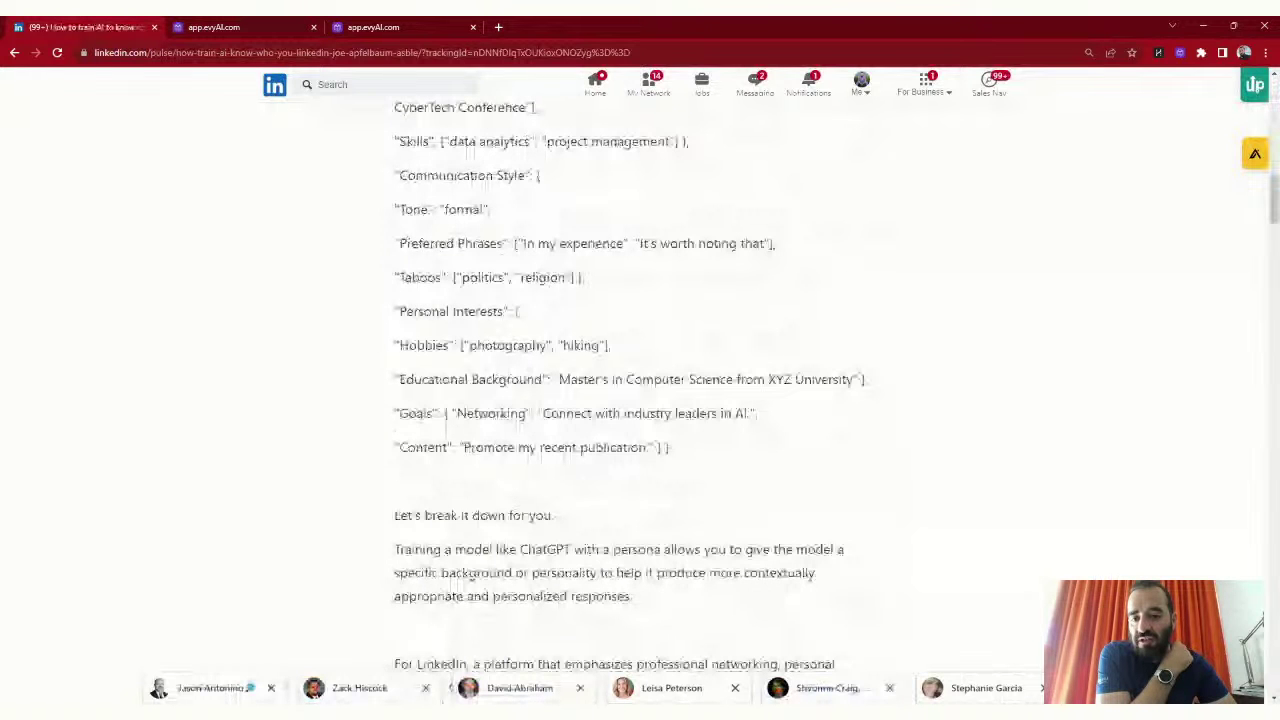
pyautogui.scroll(-2, 640, 390)
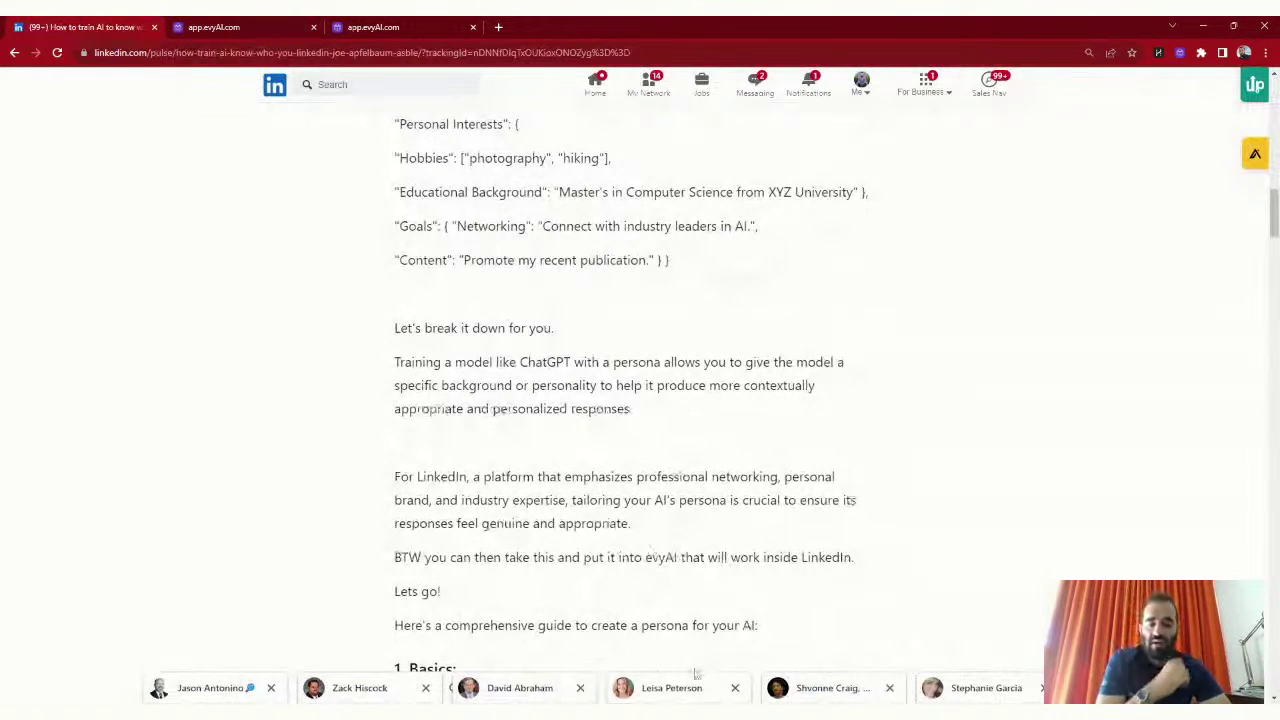